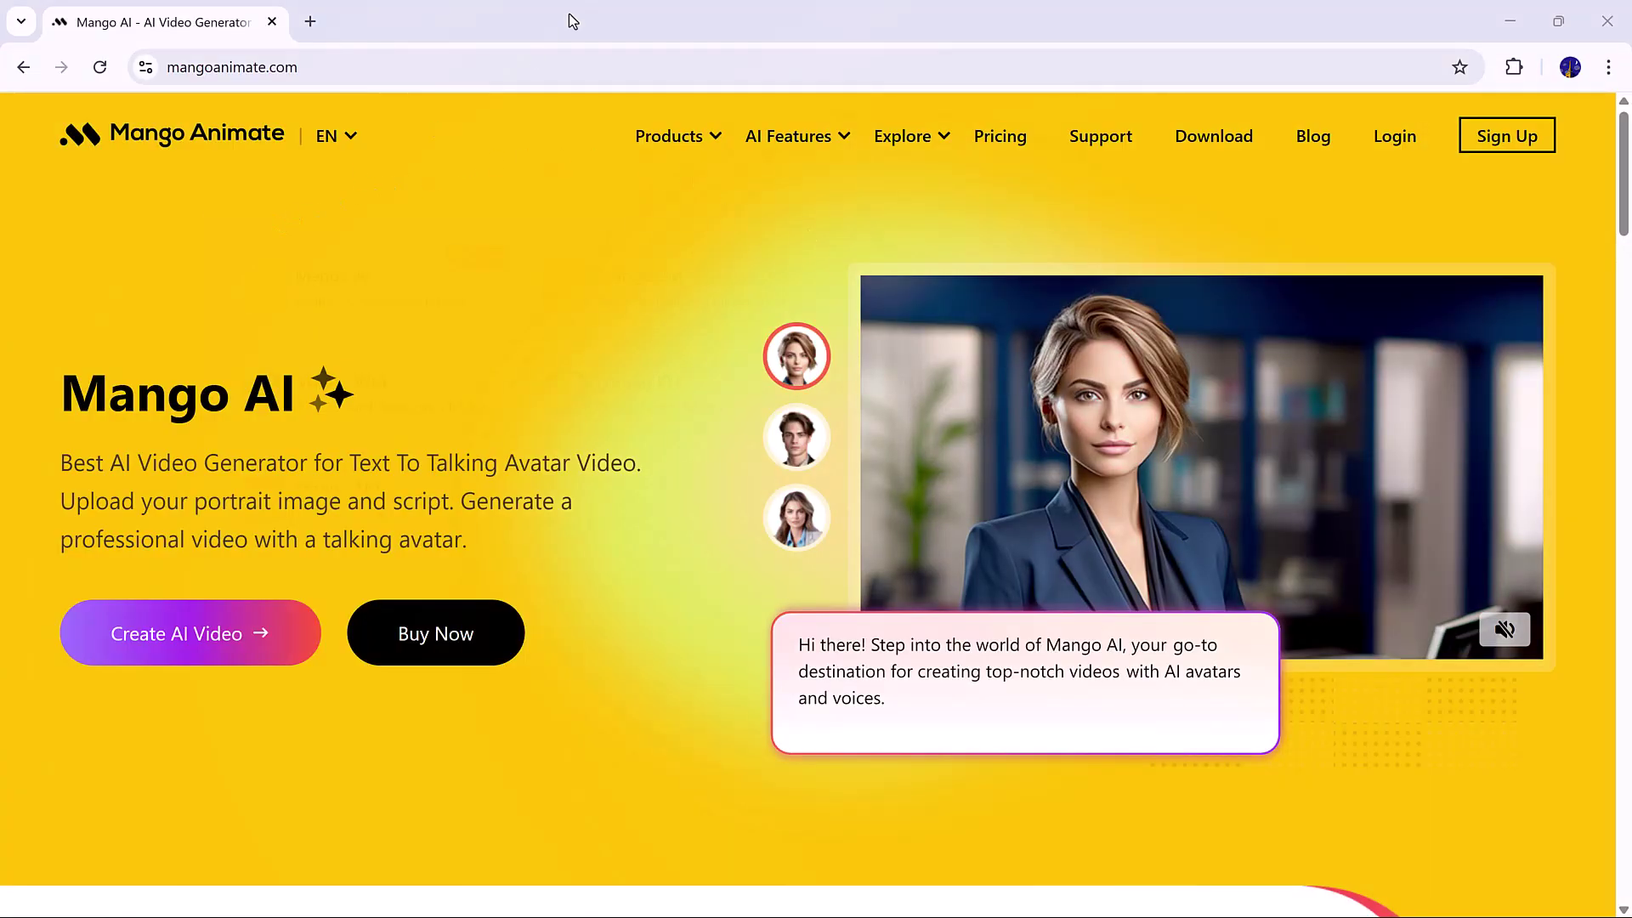
- Sign in to Mango AI with a Google account from the homepage's Login link
scroll(722, 216, down, 2)
scroll(722, 218, down, 8)
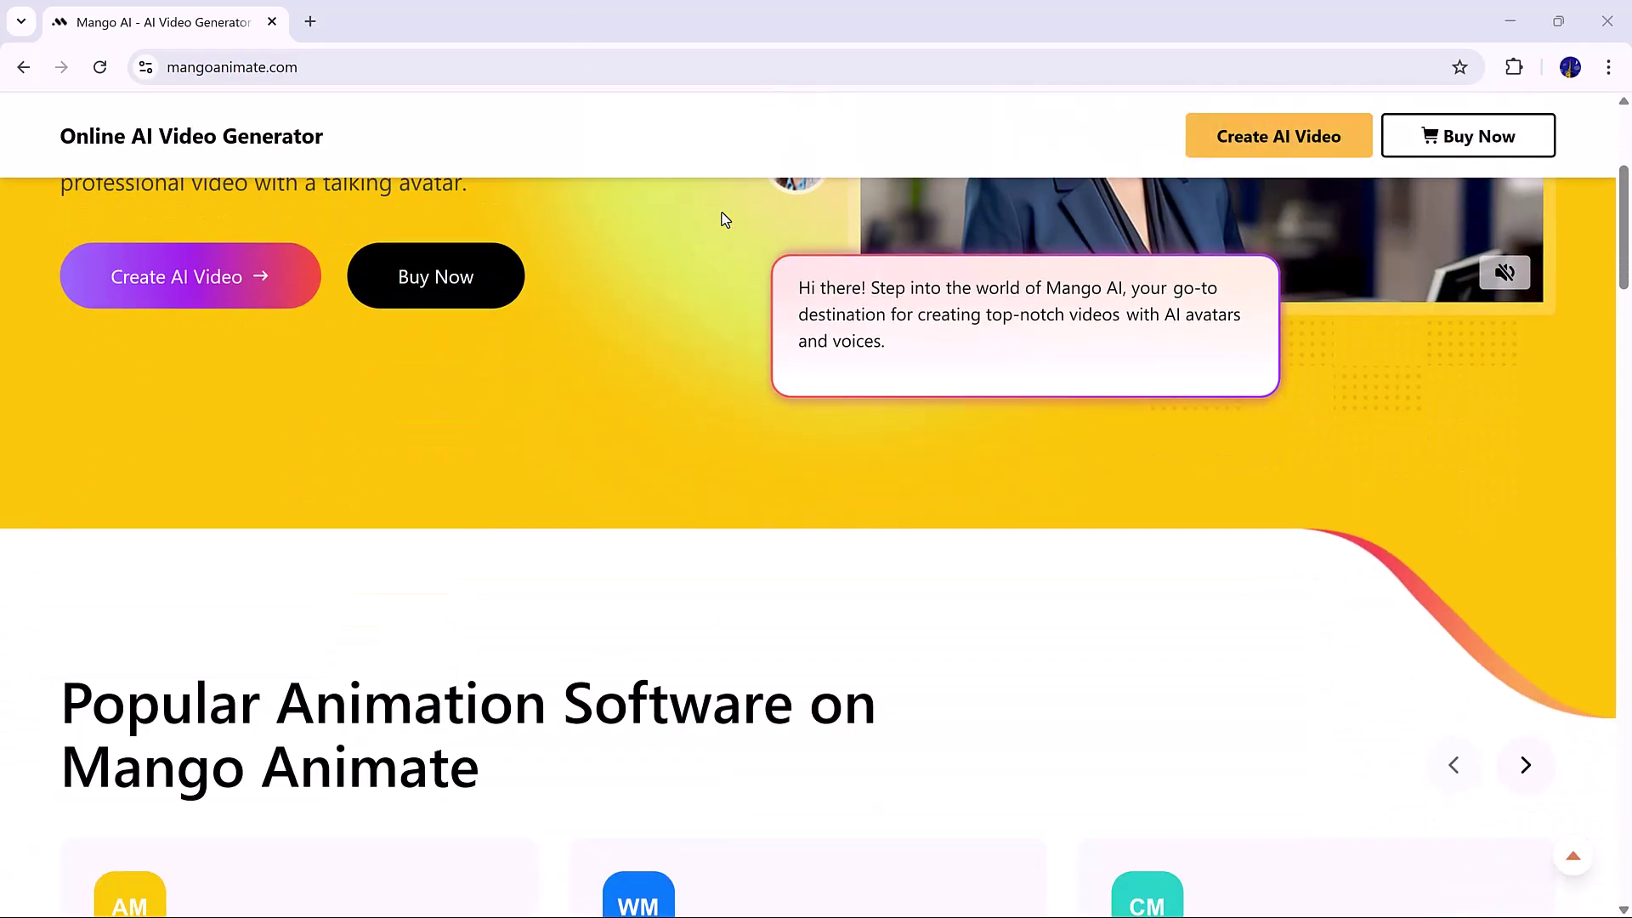
scroll(722, 218, down, 12)
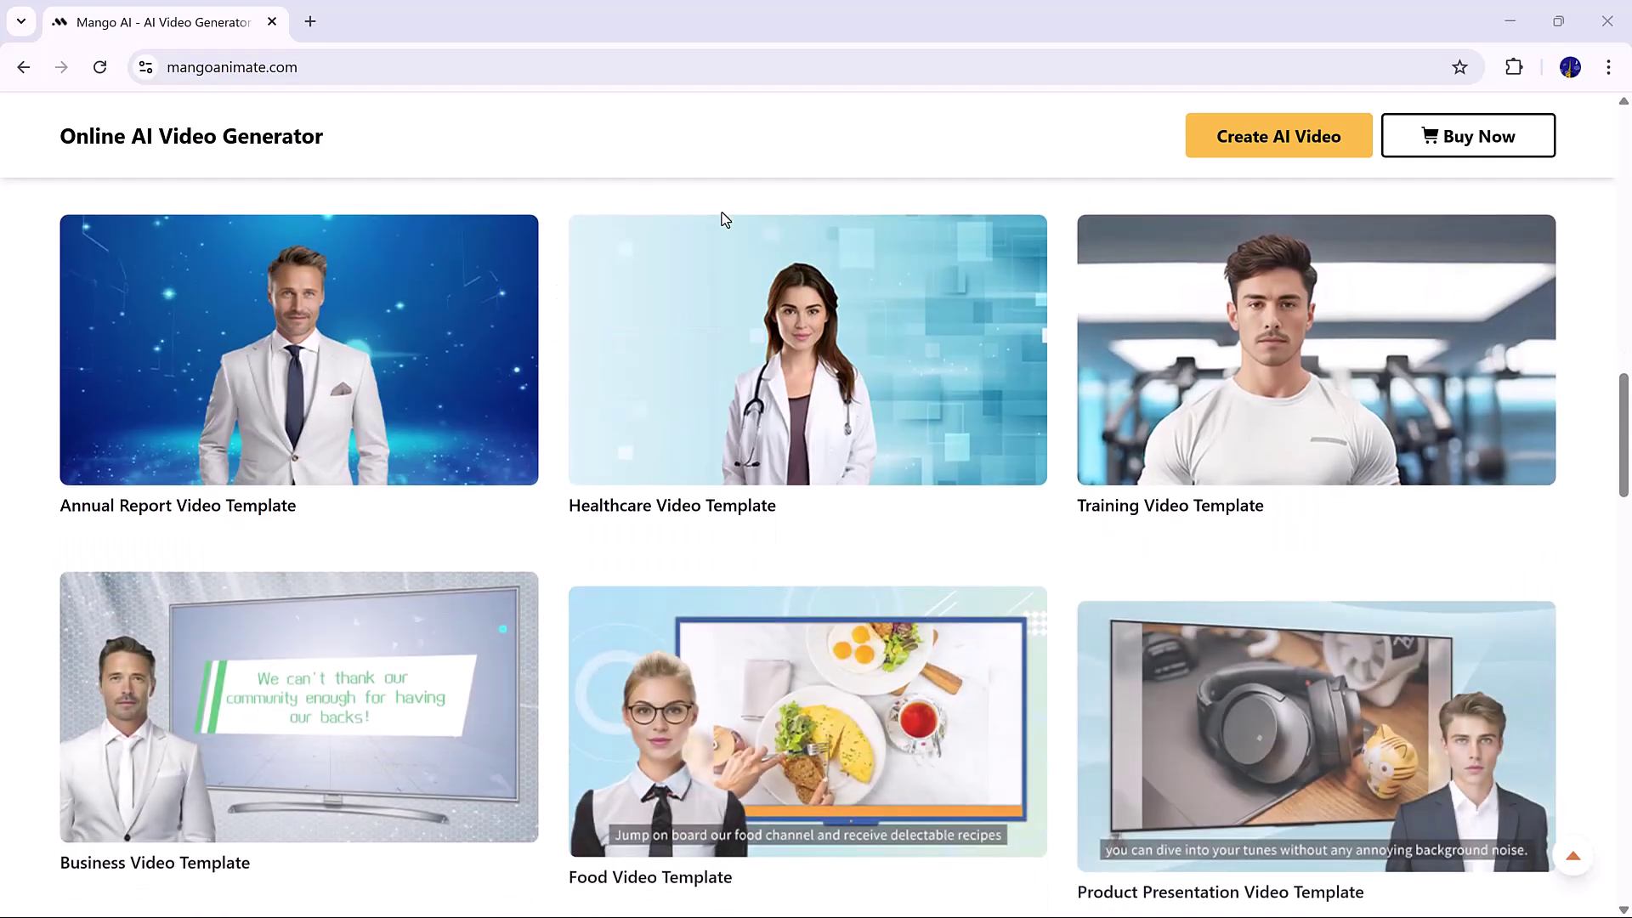
scroll(724, 219, down, 10)
scroll(724, 219, down, 11)
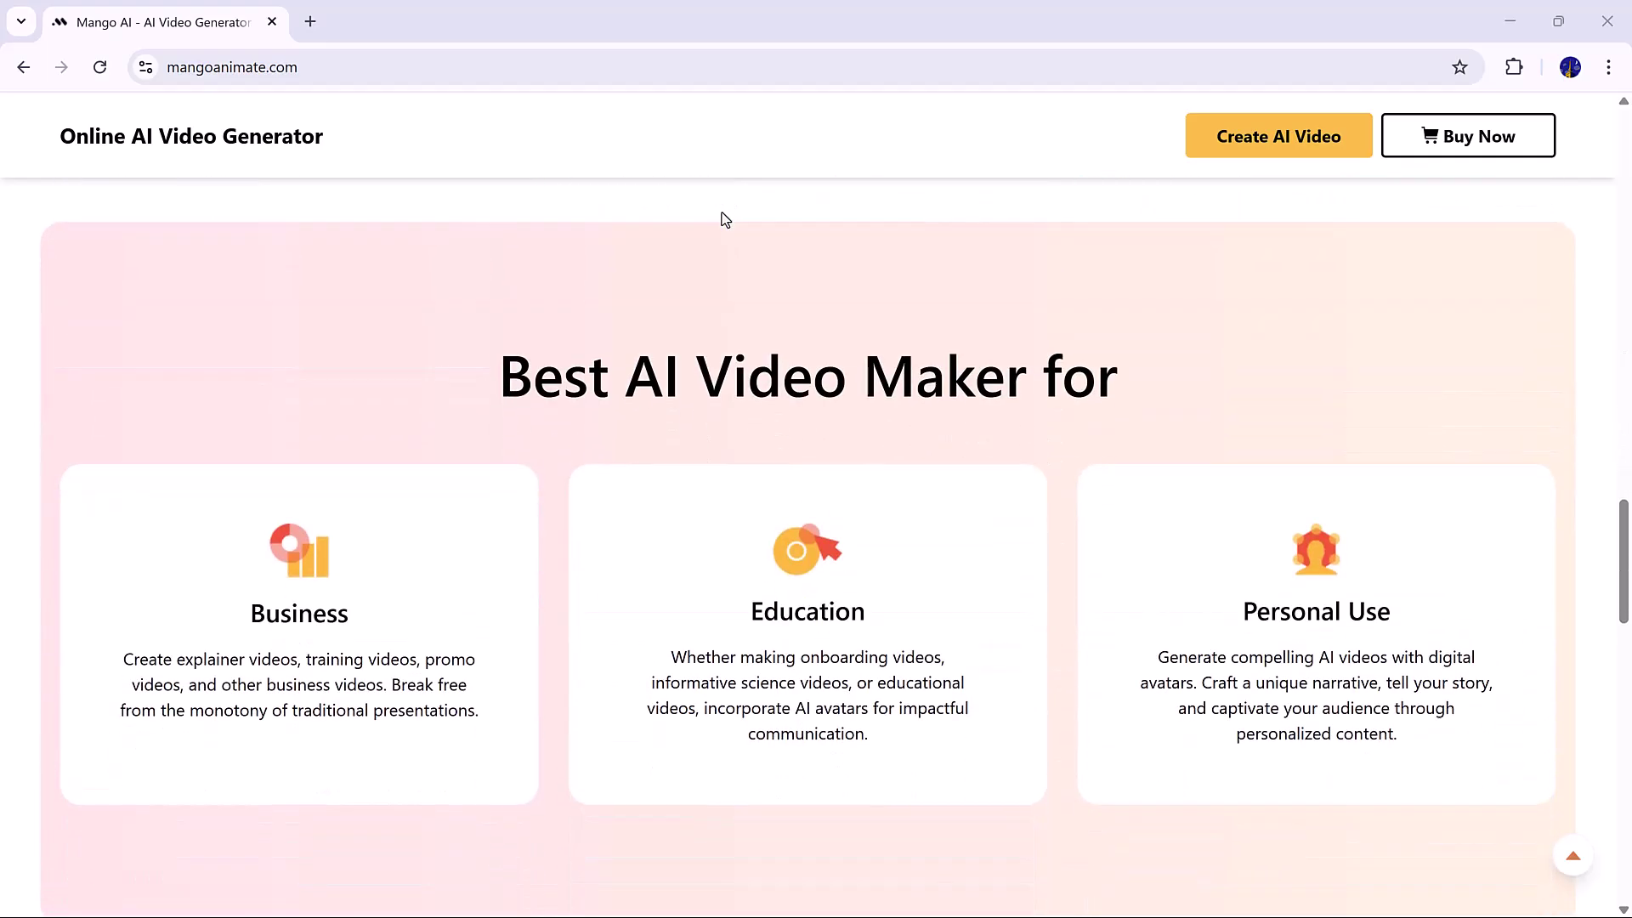
scroll(724, 219, down, 10)
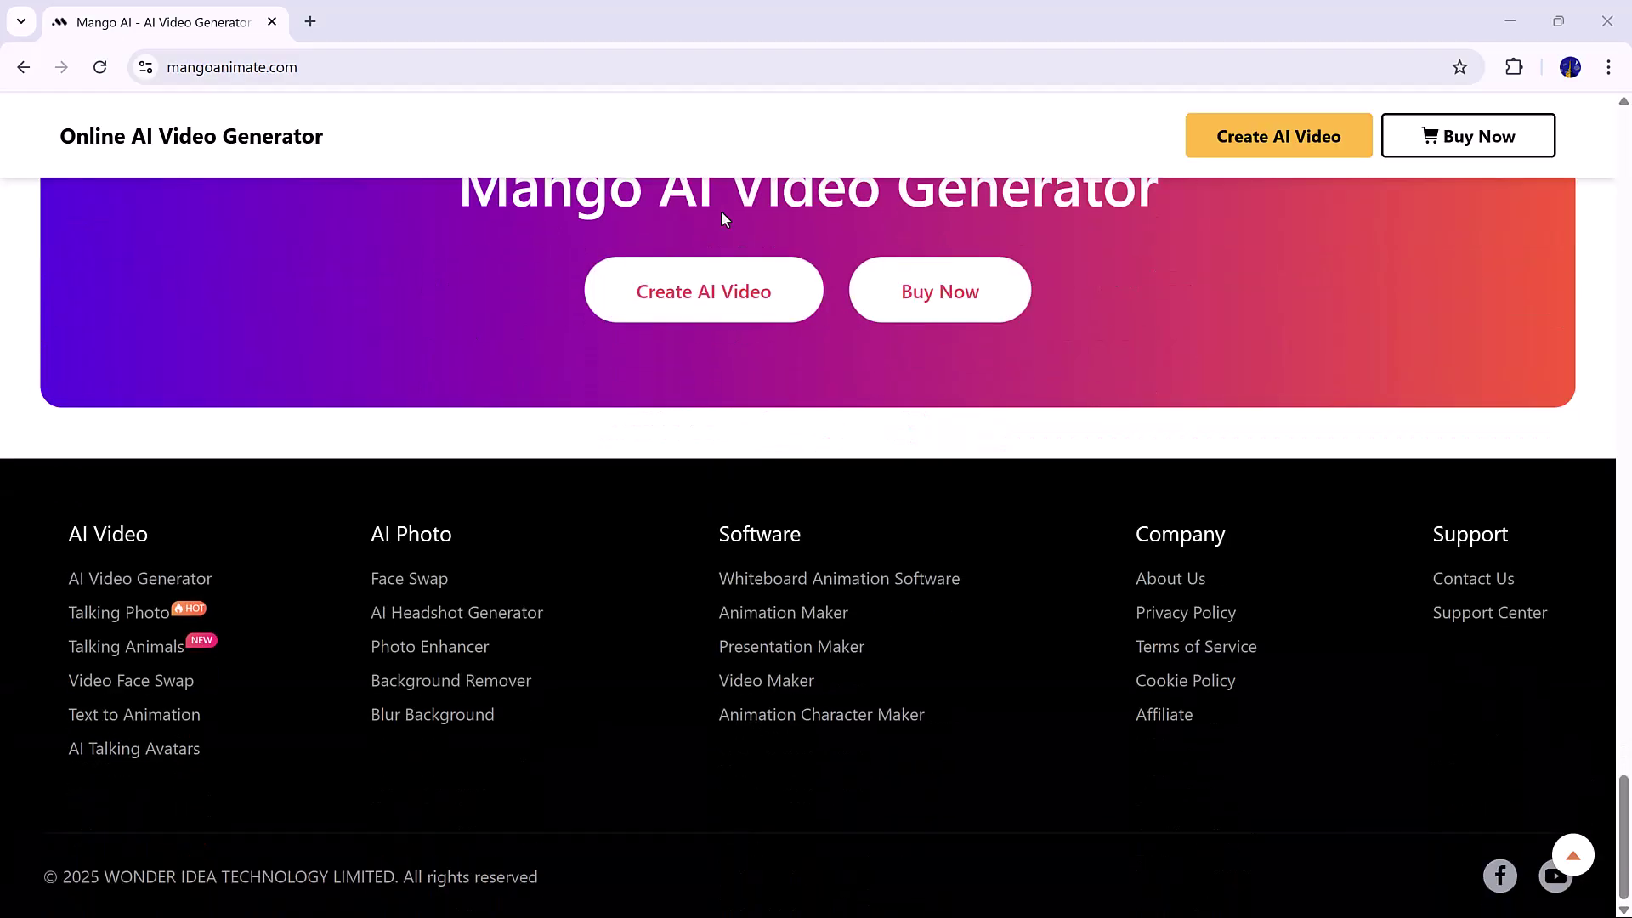
scroll(724, 219, up, 10)
scroll(724, 220, up, 20)
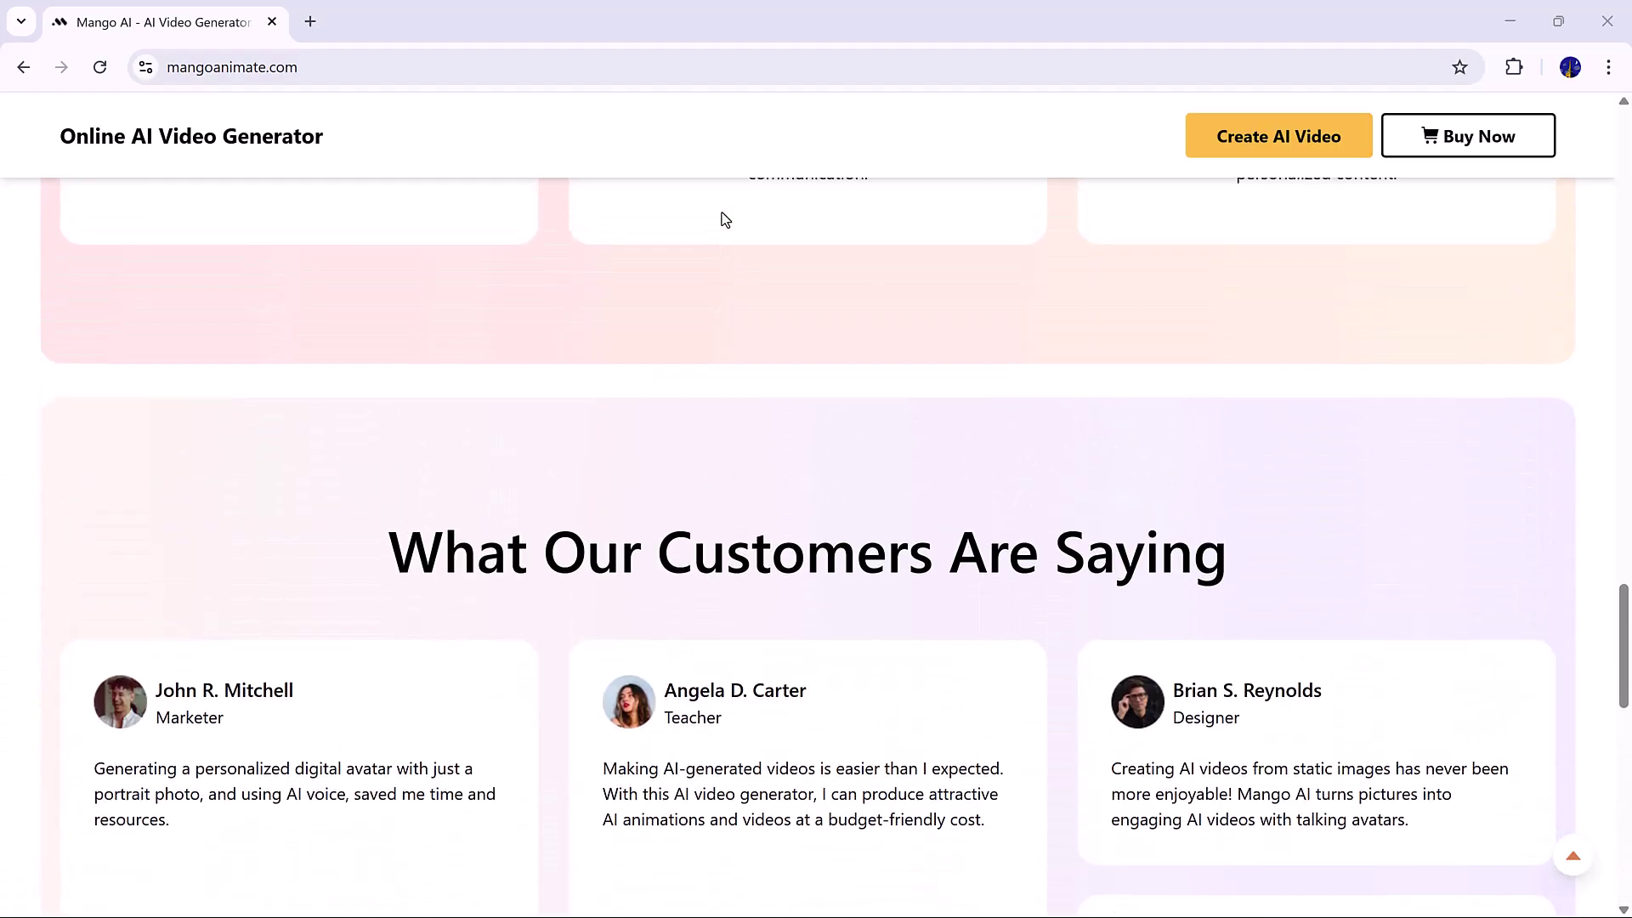
scroll(724, 220, up, 5)
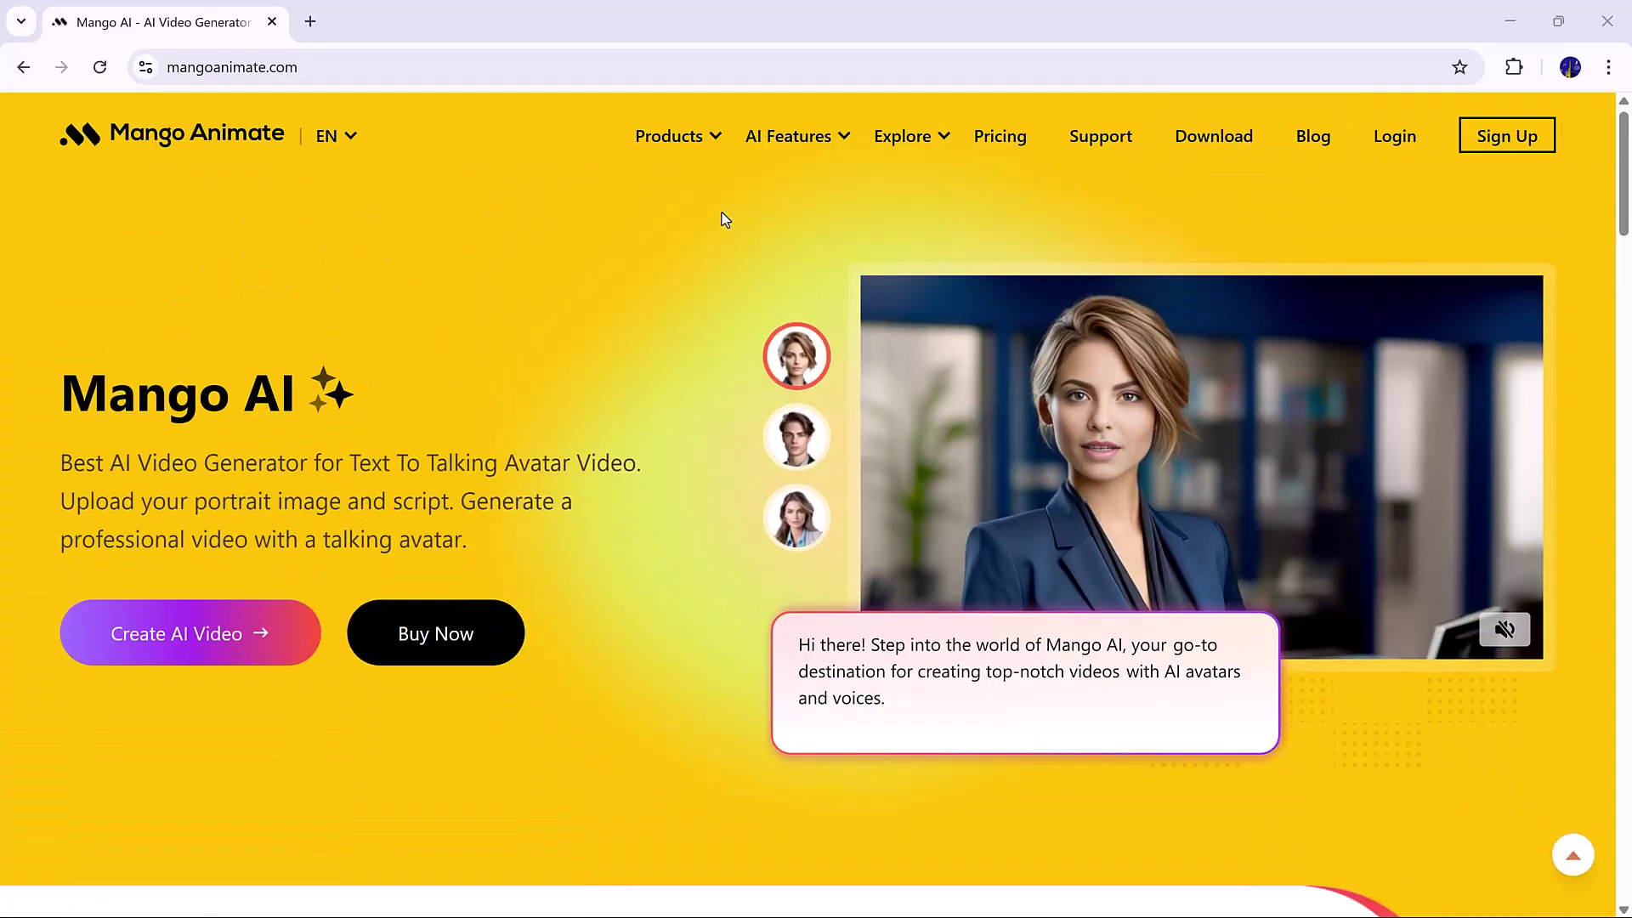
click(1417, 142)
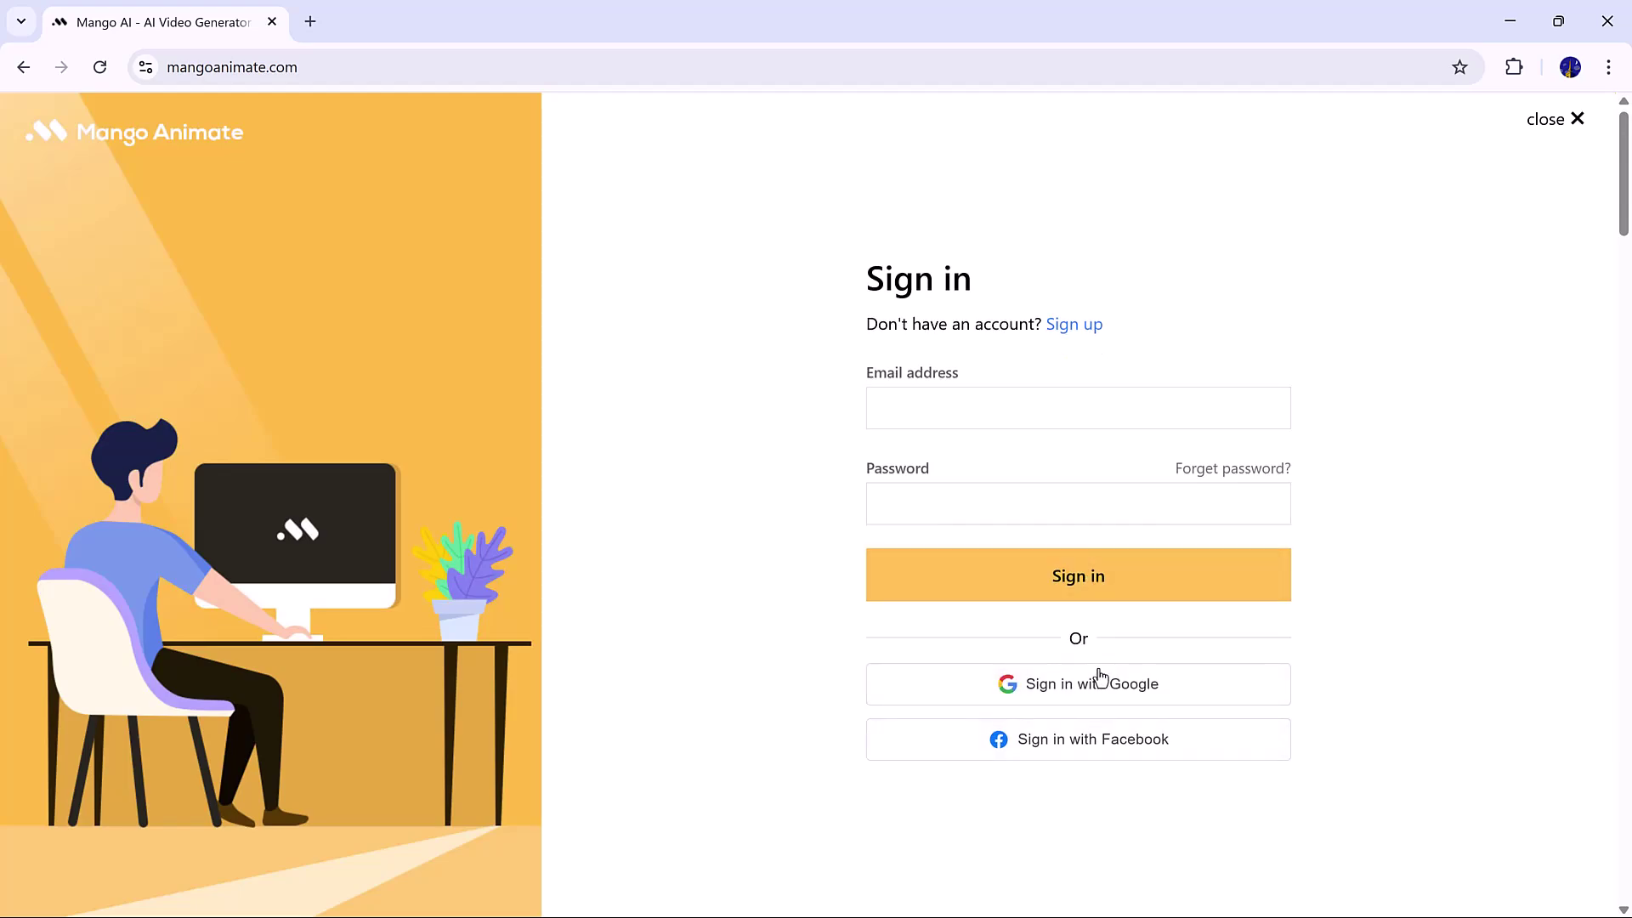
click(1096, 674)
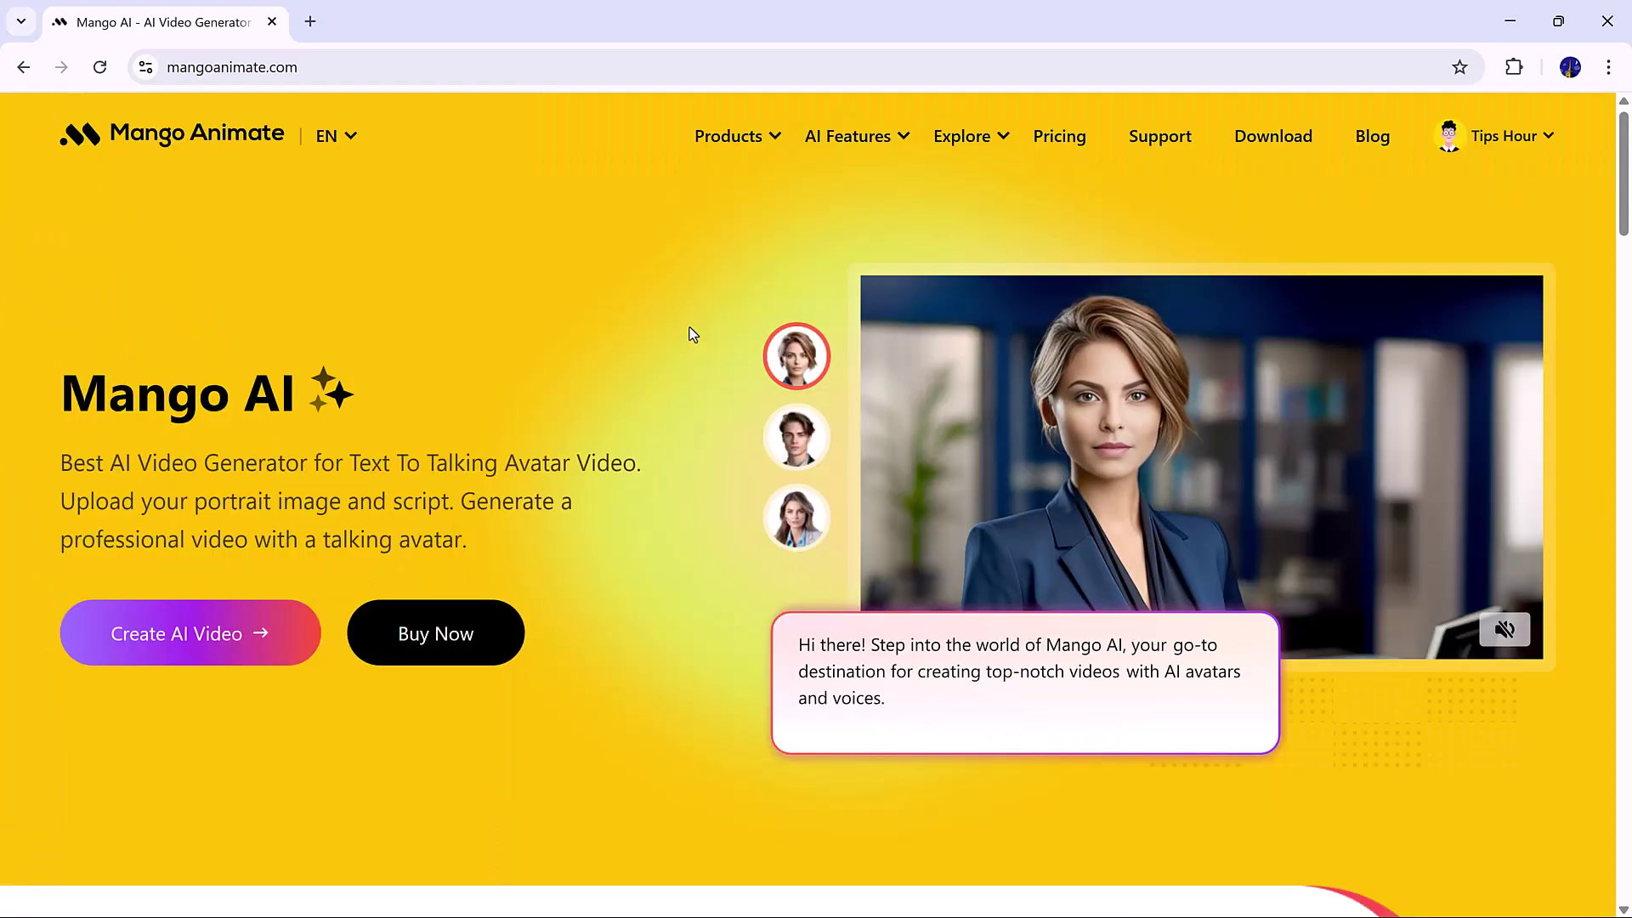
- Open Create AI Video and browse the tool cards, such as Talking Photo and Video Face Swap
click(219, 633)
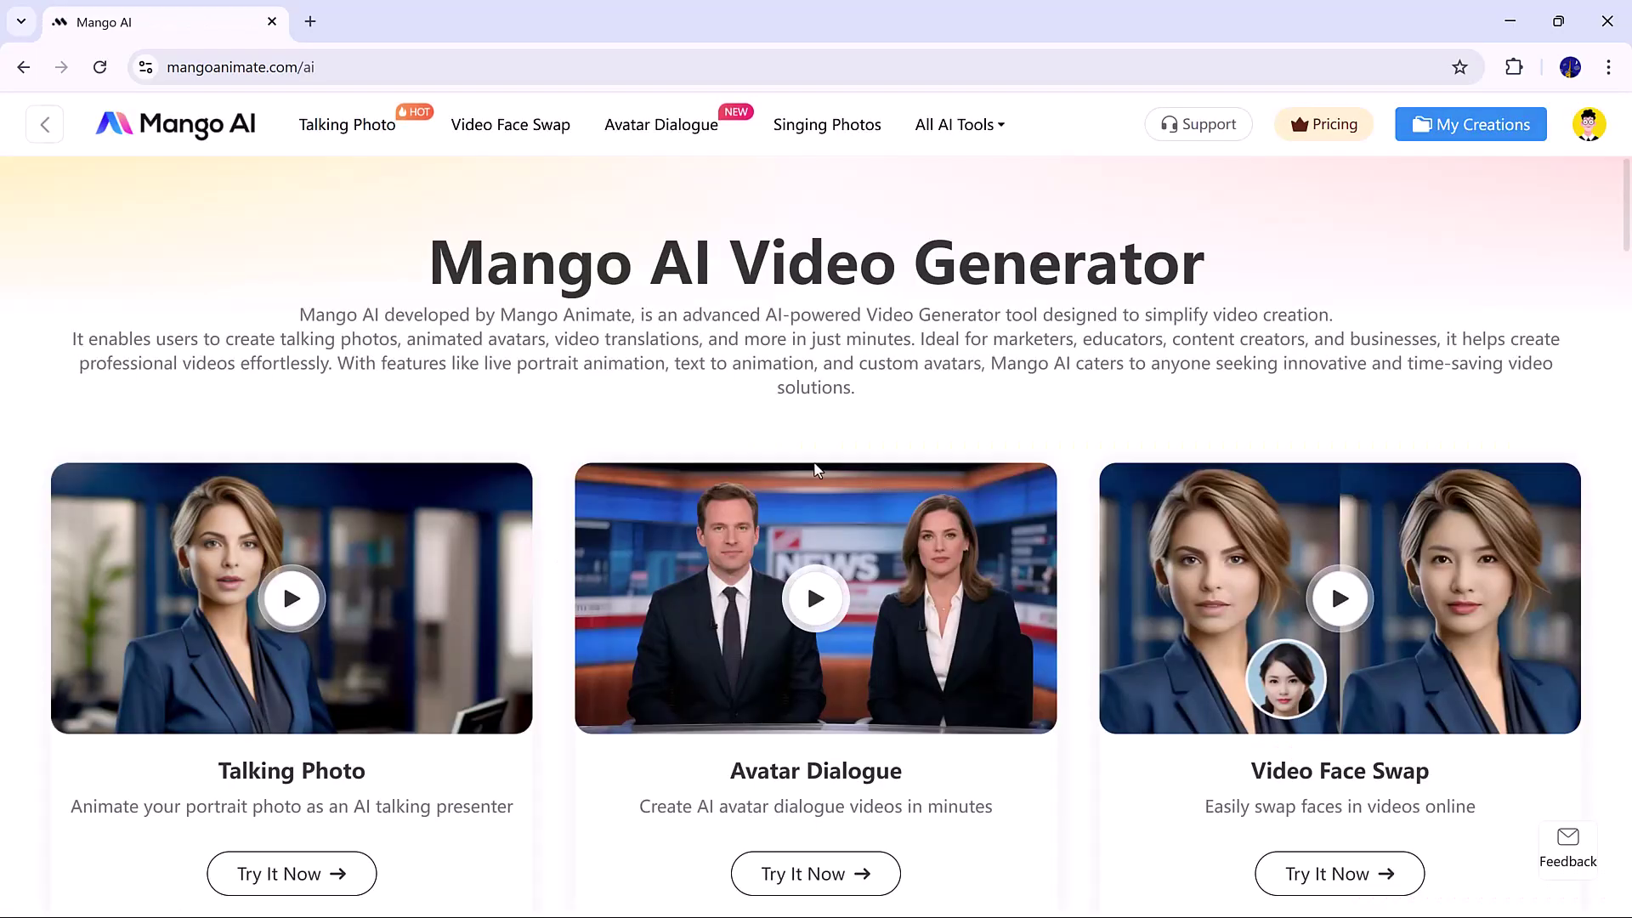
scroll(814, 470, down, 3)
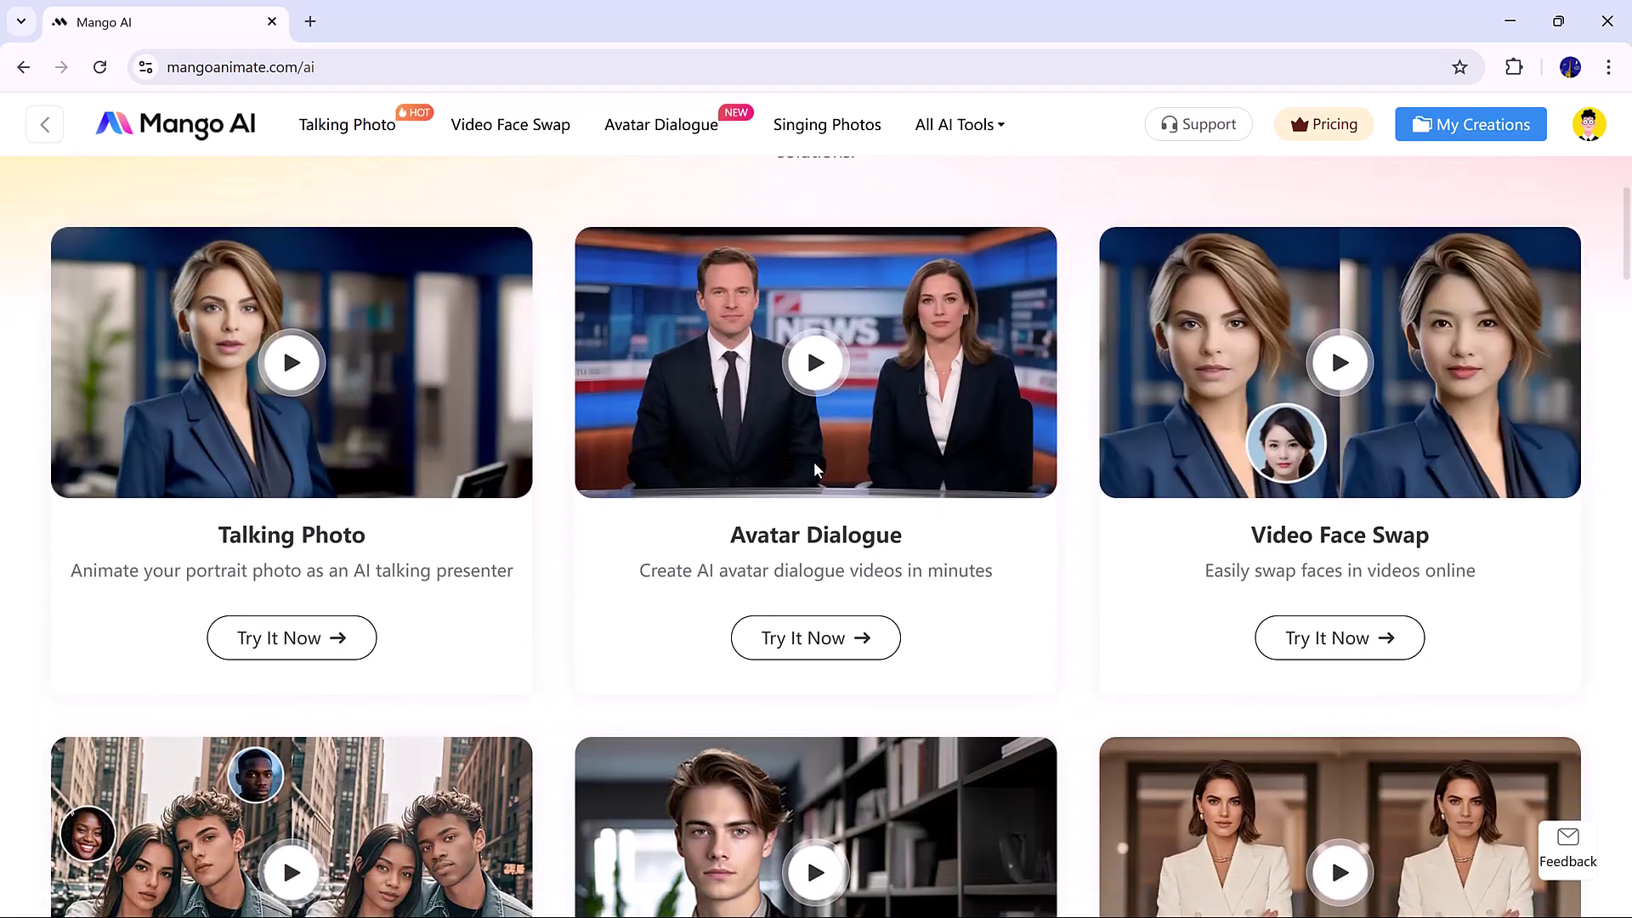
scroll(813, 470, down, 4)
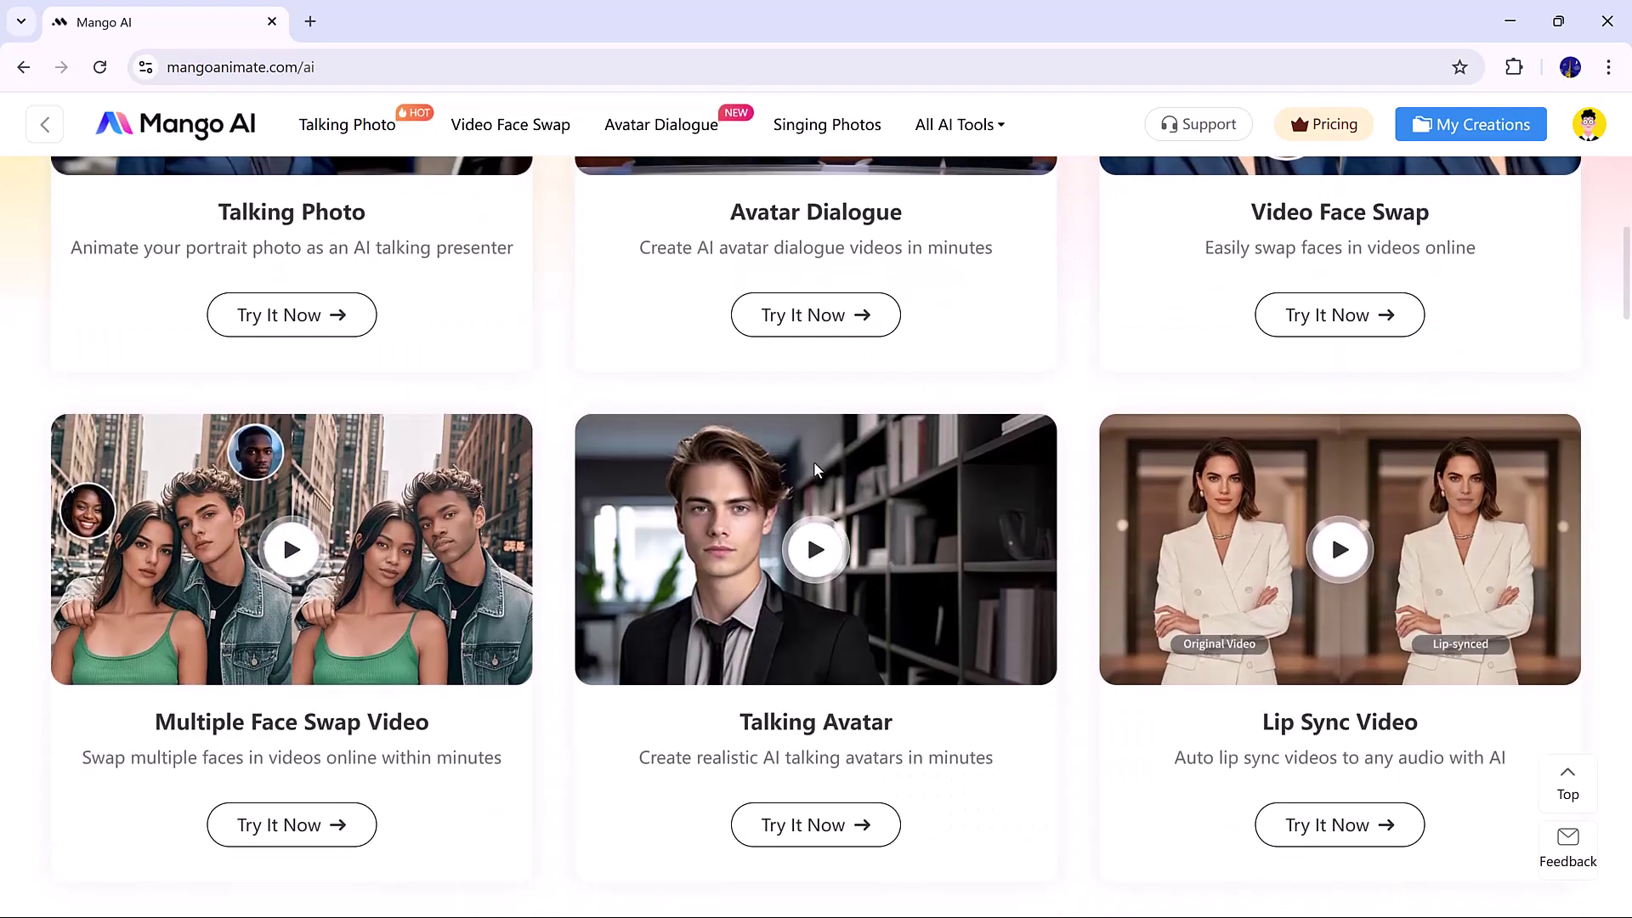
scroll(814, 461, down, 3)
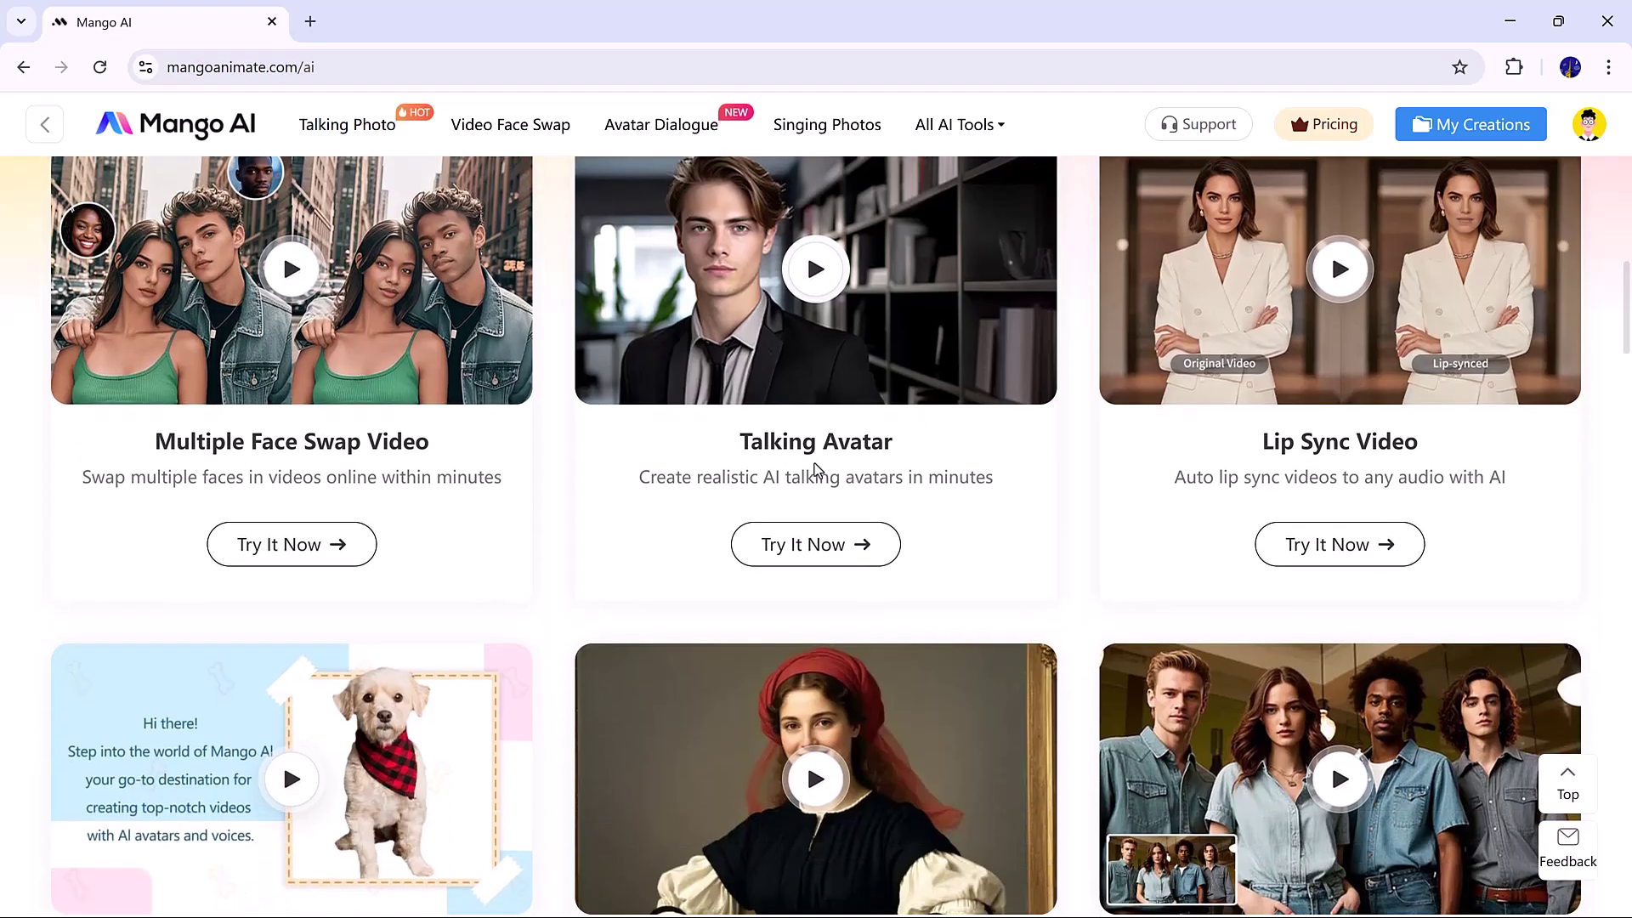
scroll(813, 467, down, 2)
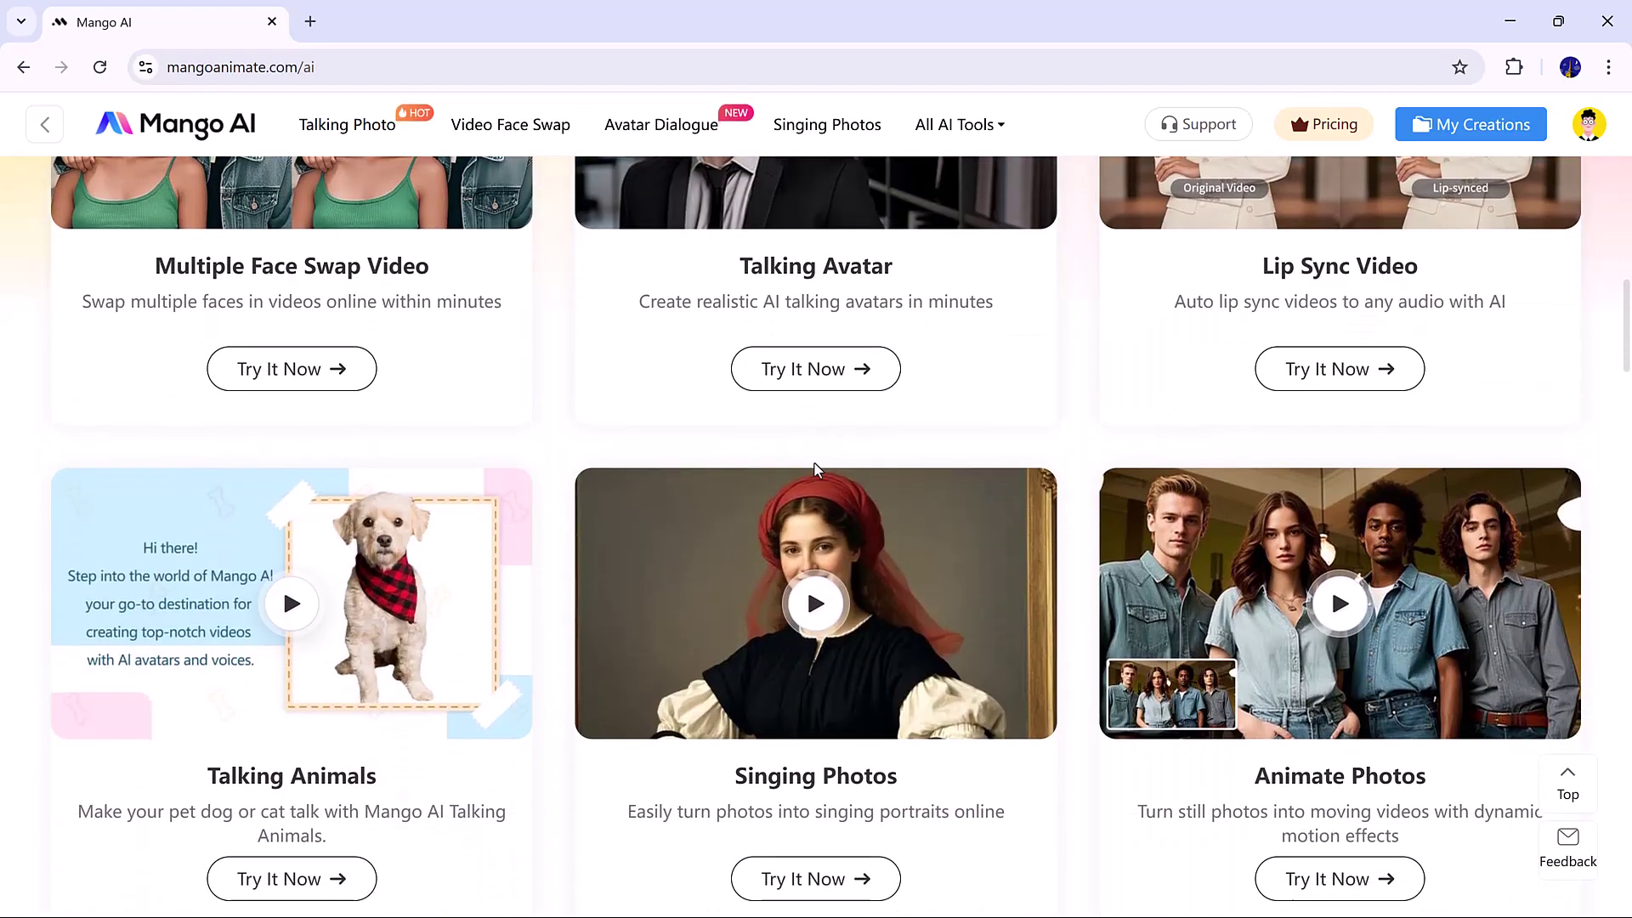
scroll(813, 465, down, 3)
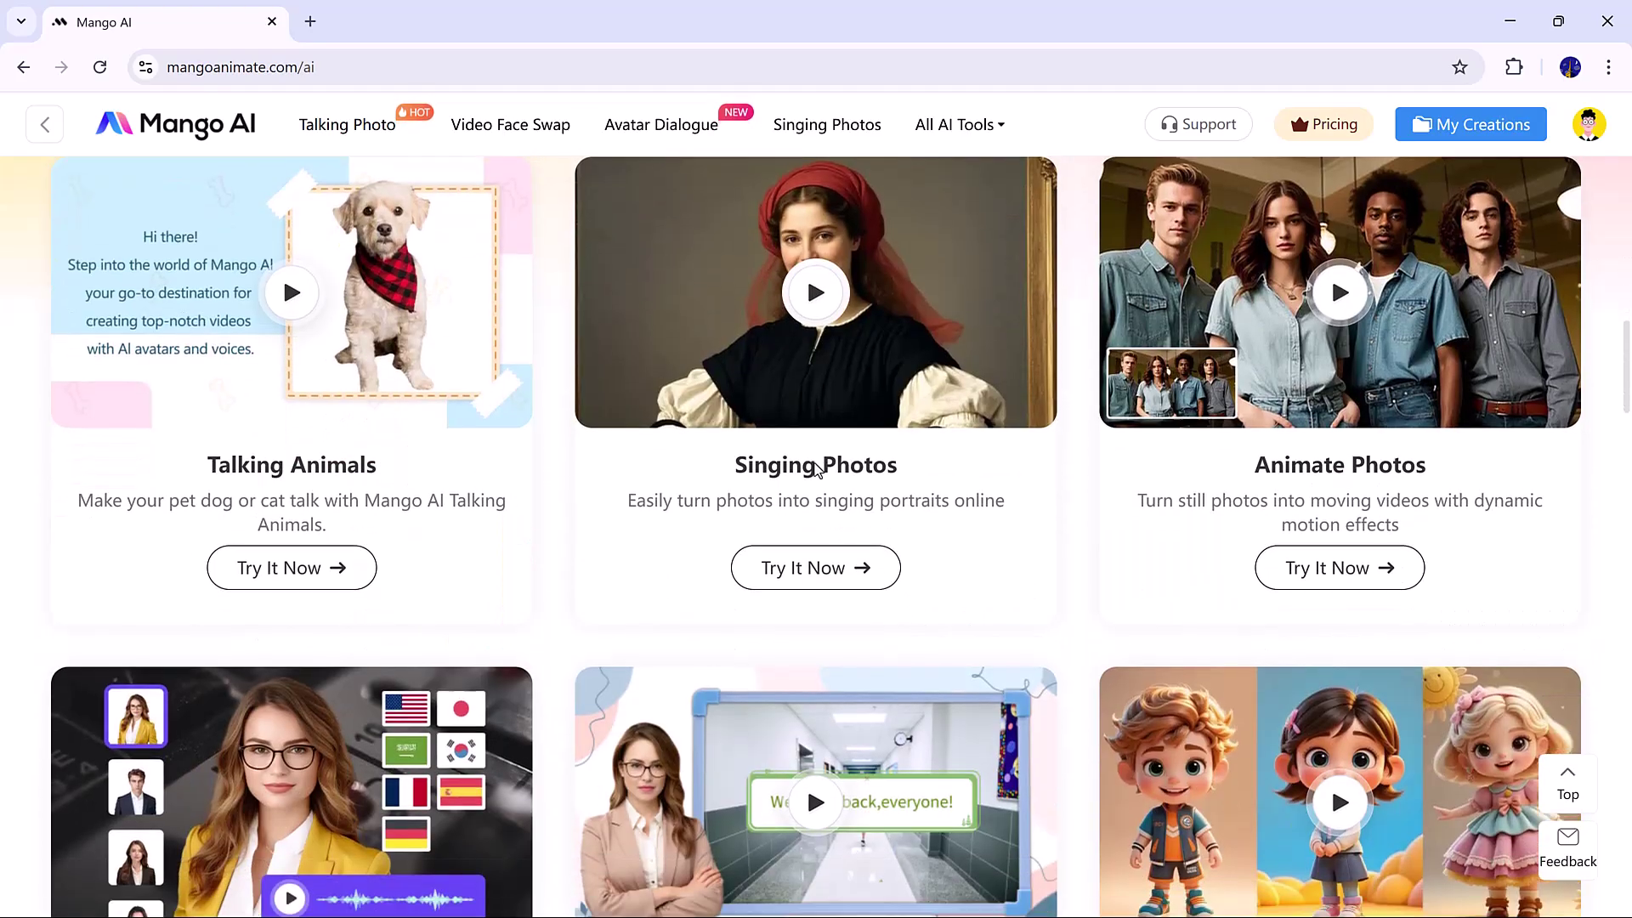
scroll(813, 467, down, 4)
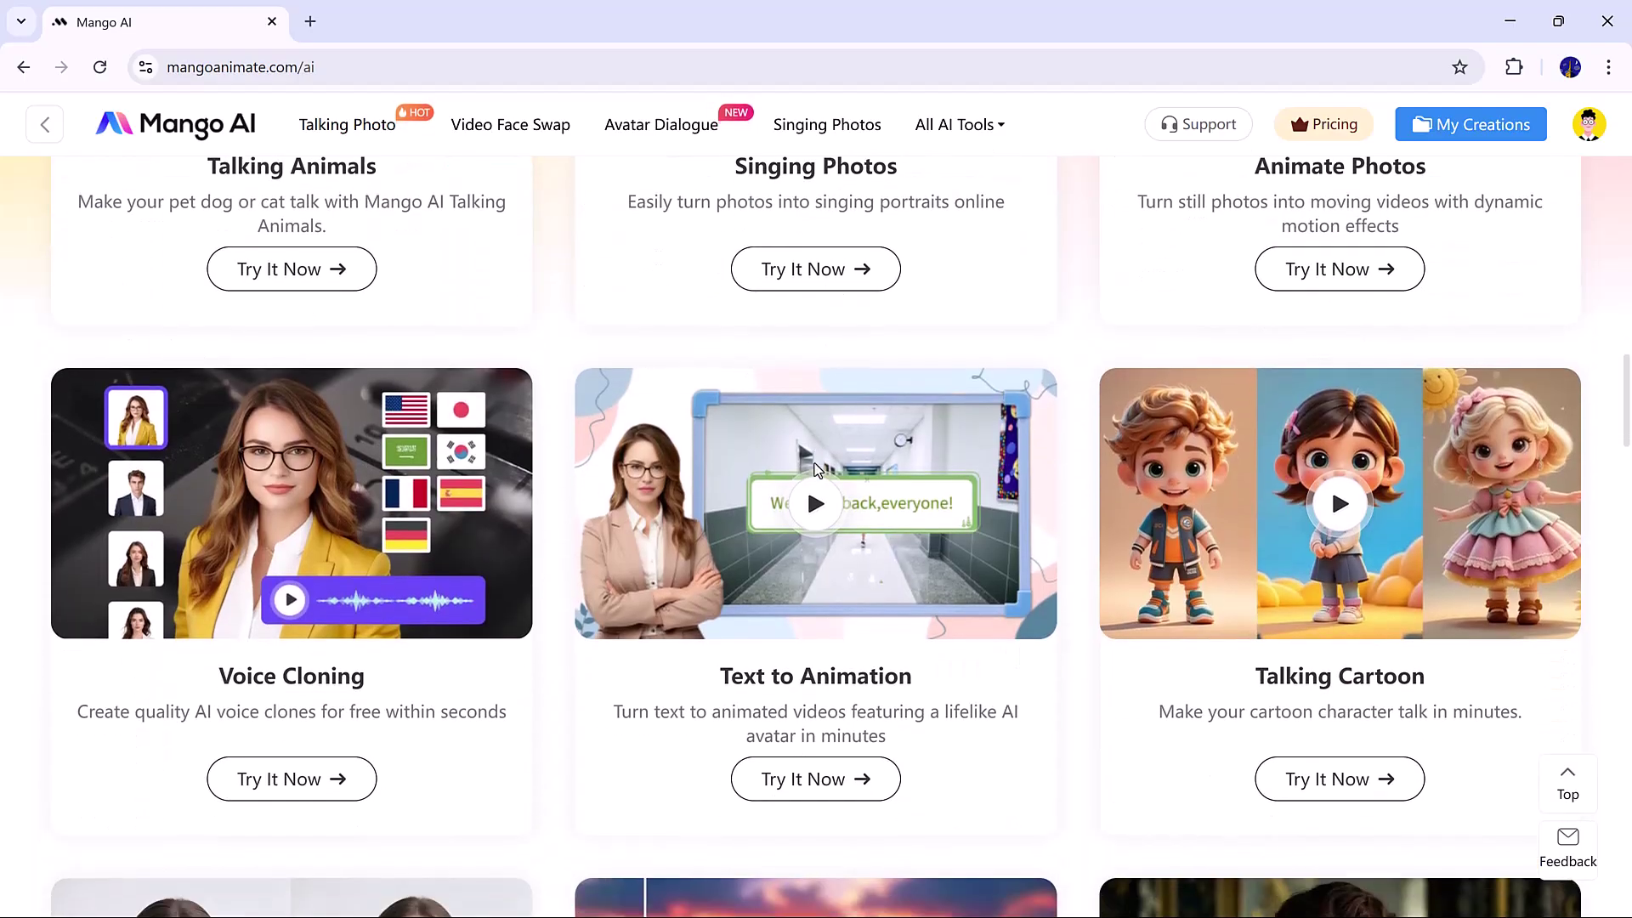
scroll(813, 467, down, 4)
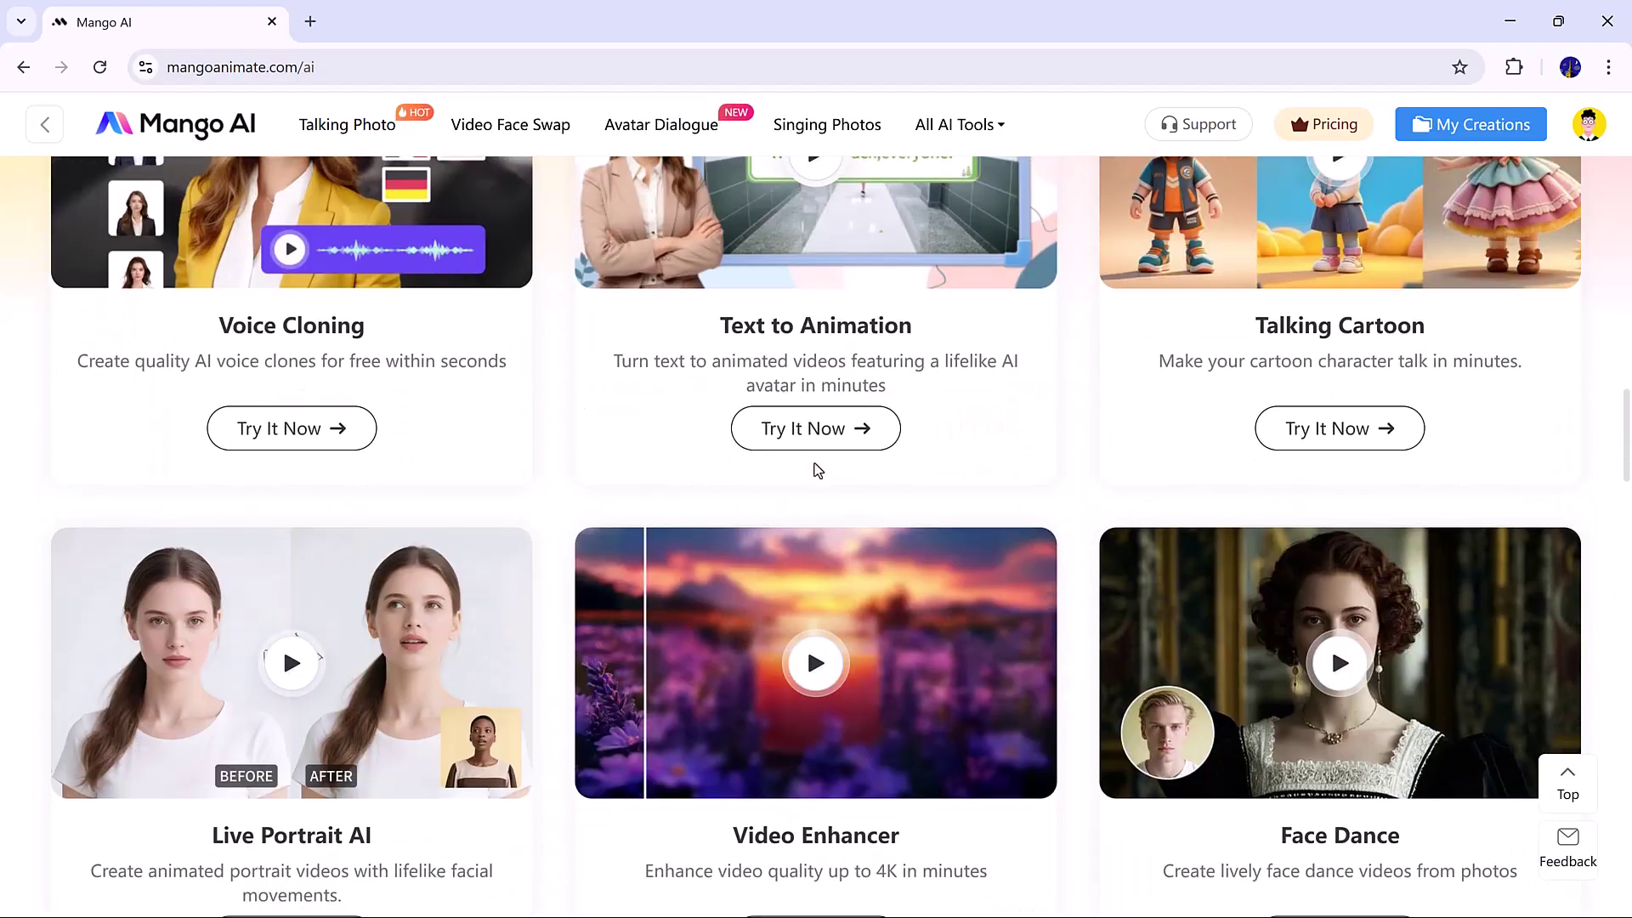
scroll(818, 470, down, 4)
scroll(816, 470, down, 3)
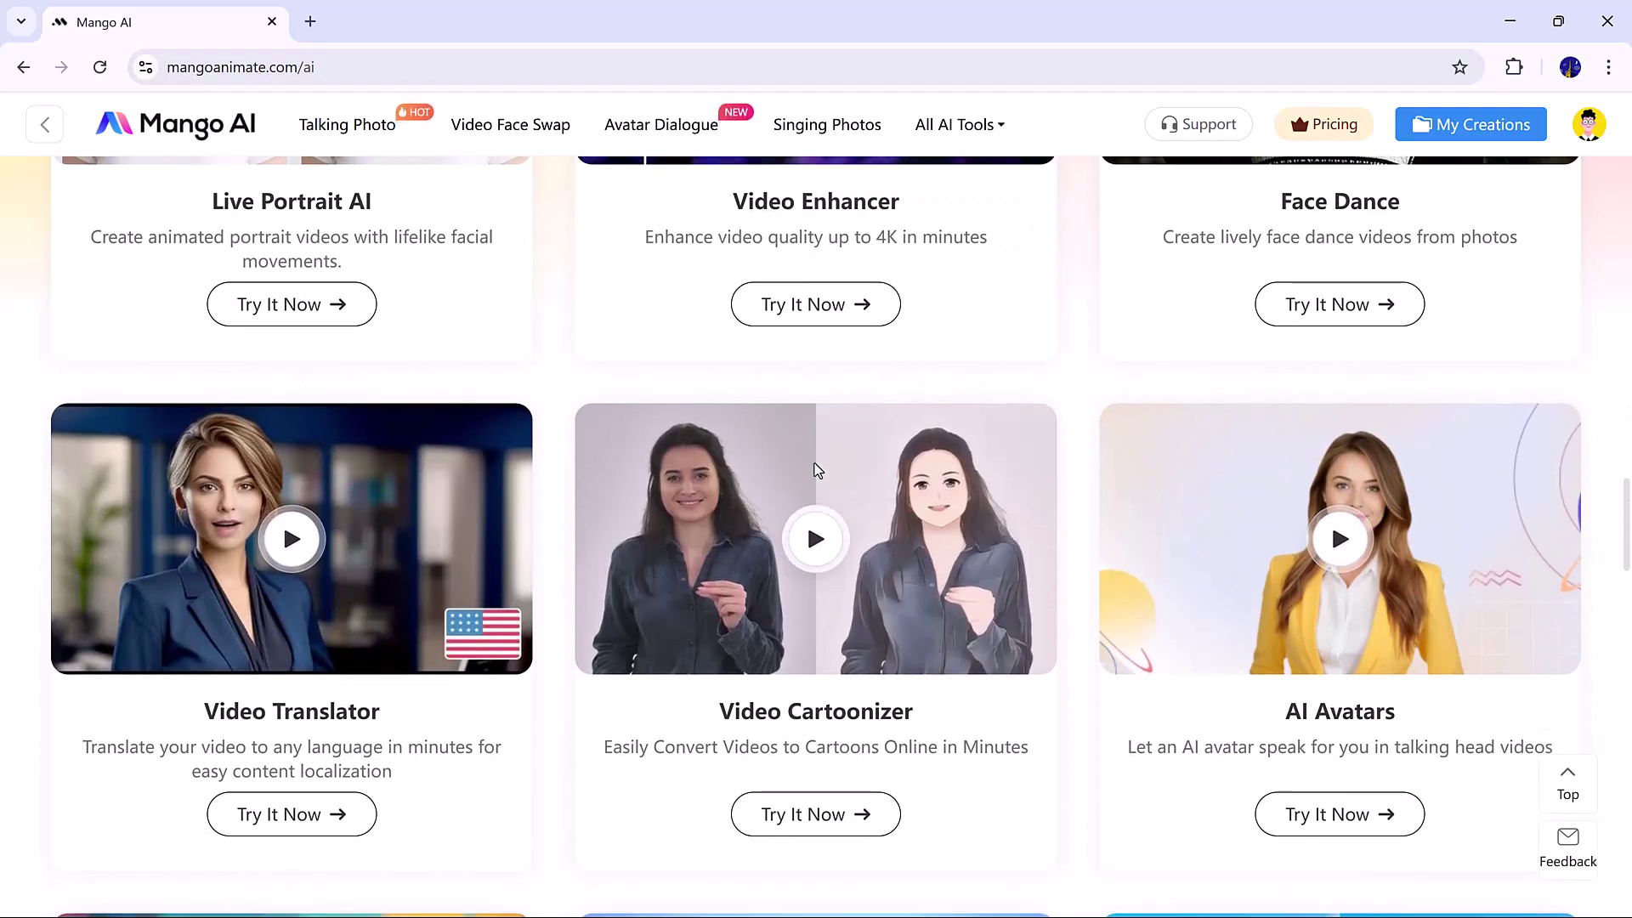
scroll(815, 470, down, 3)
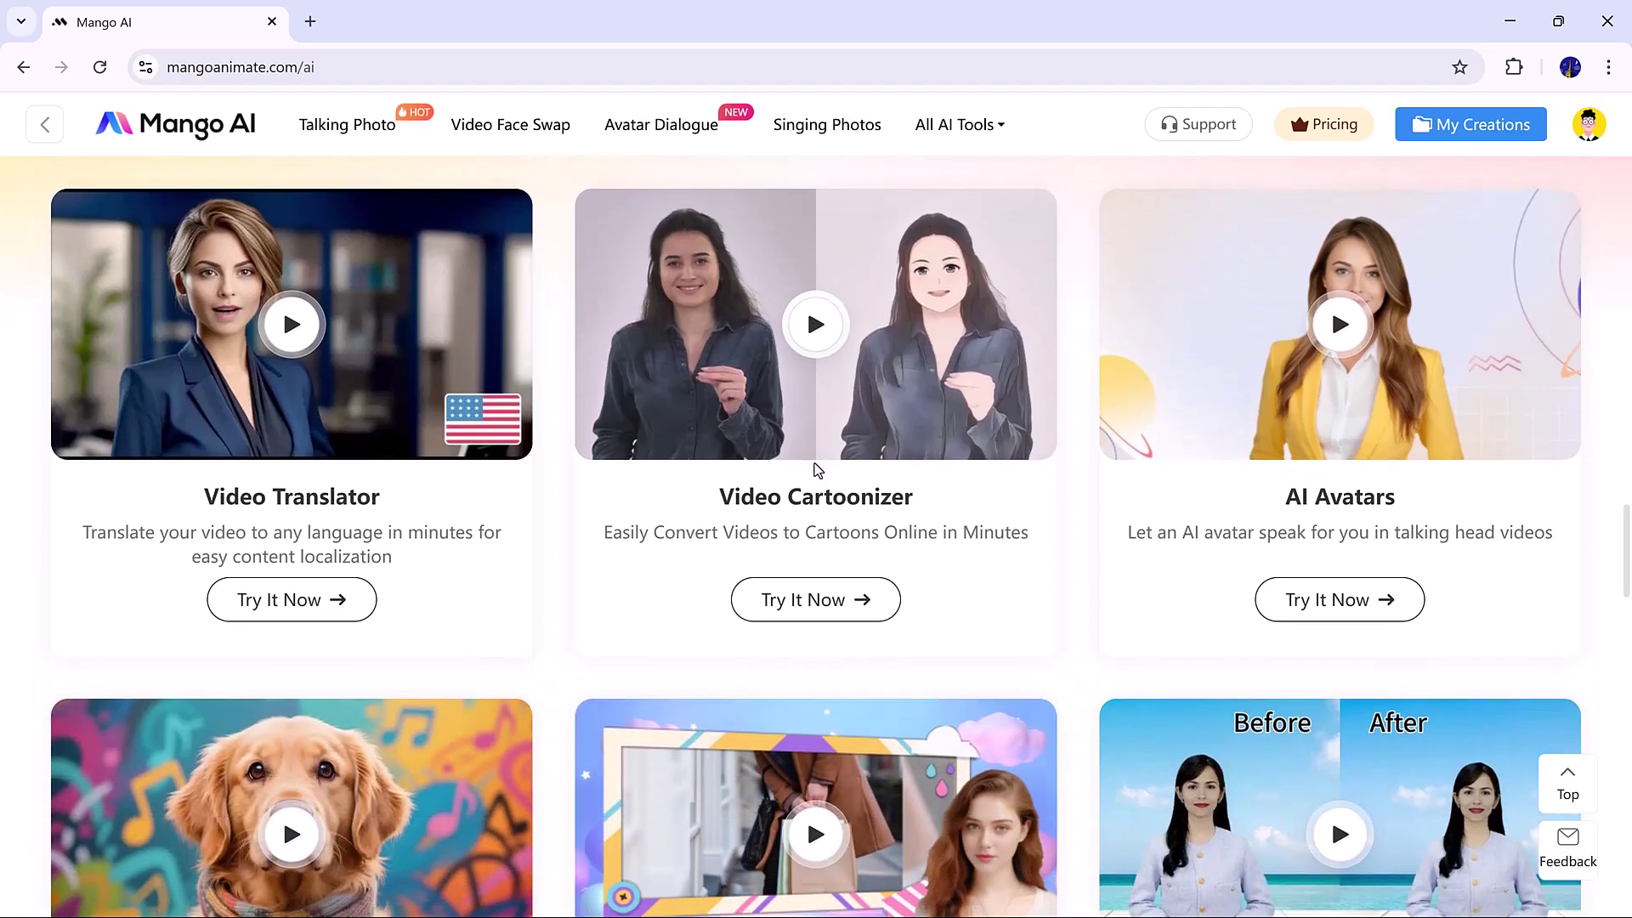
scroll(818, 470, down, 3)
scroll(818, 470, up, 6)
scroll(818, 470, up, 10)
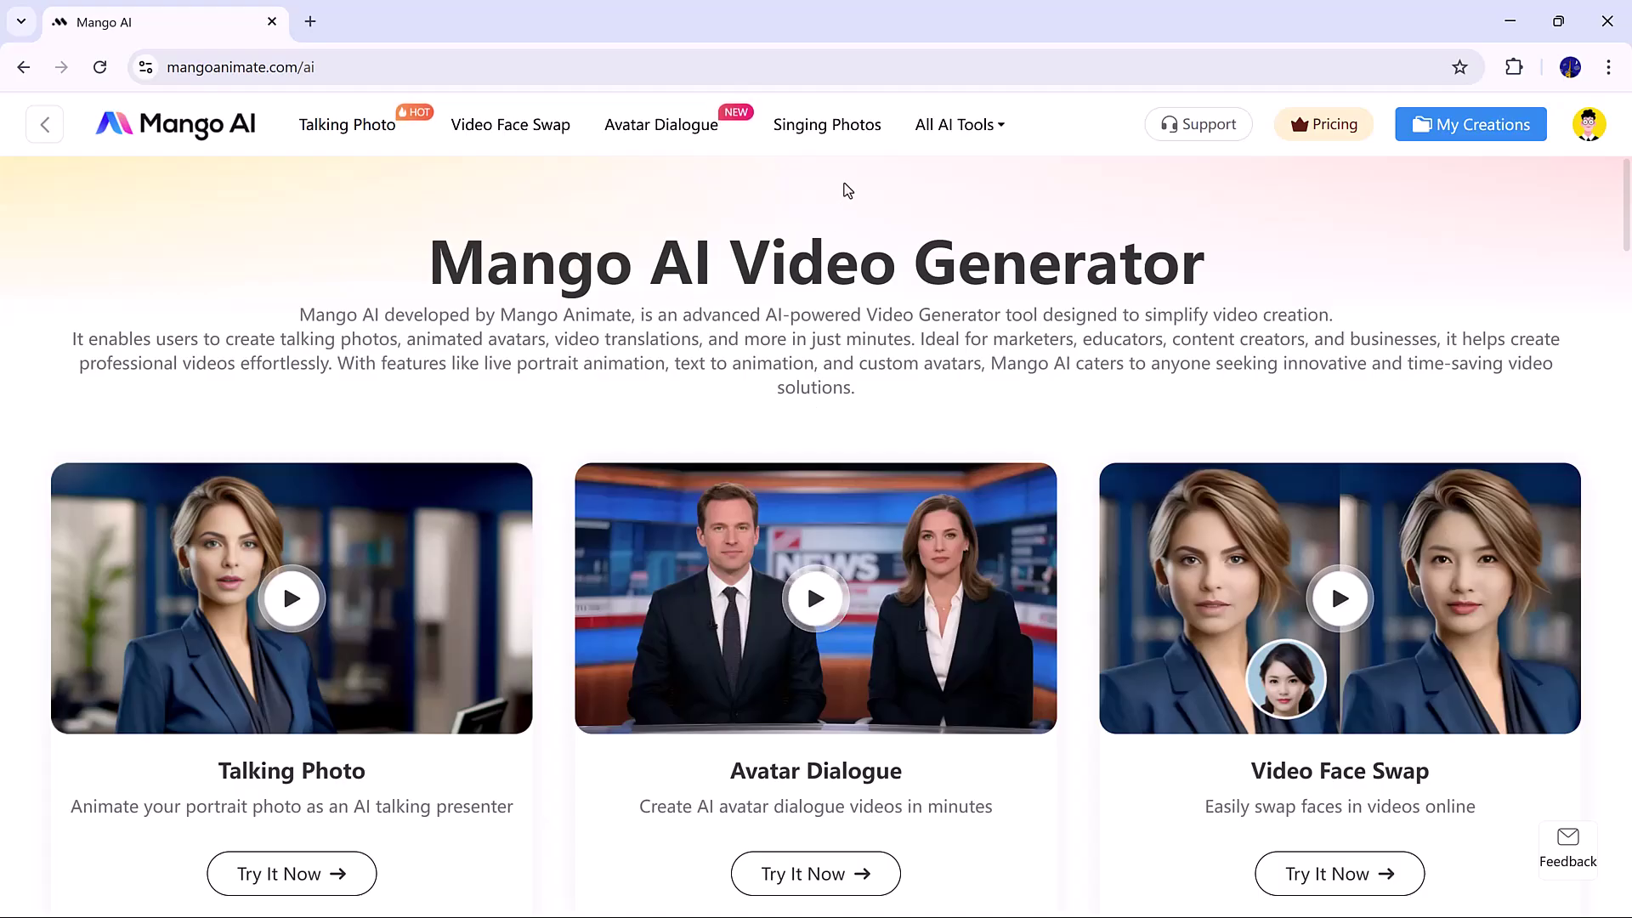
- Start a Talking Photo with the glasses, beige-suit sample portrait and open its Change BG options
mouse_move(965, 119)
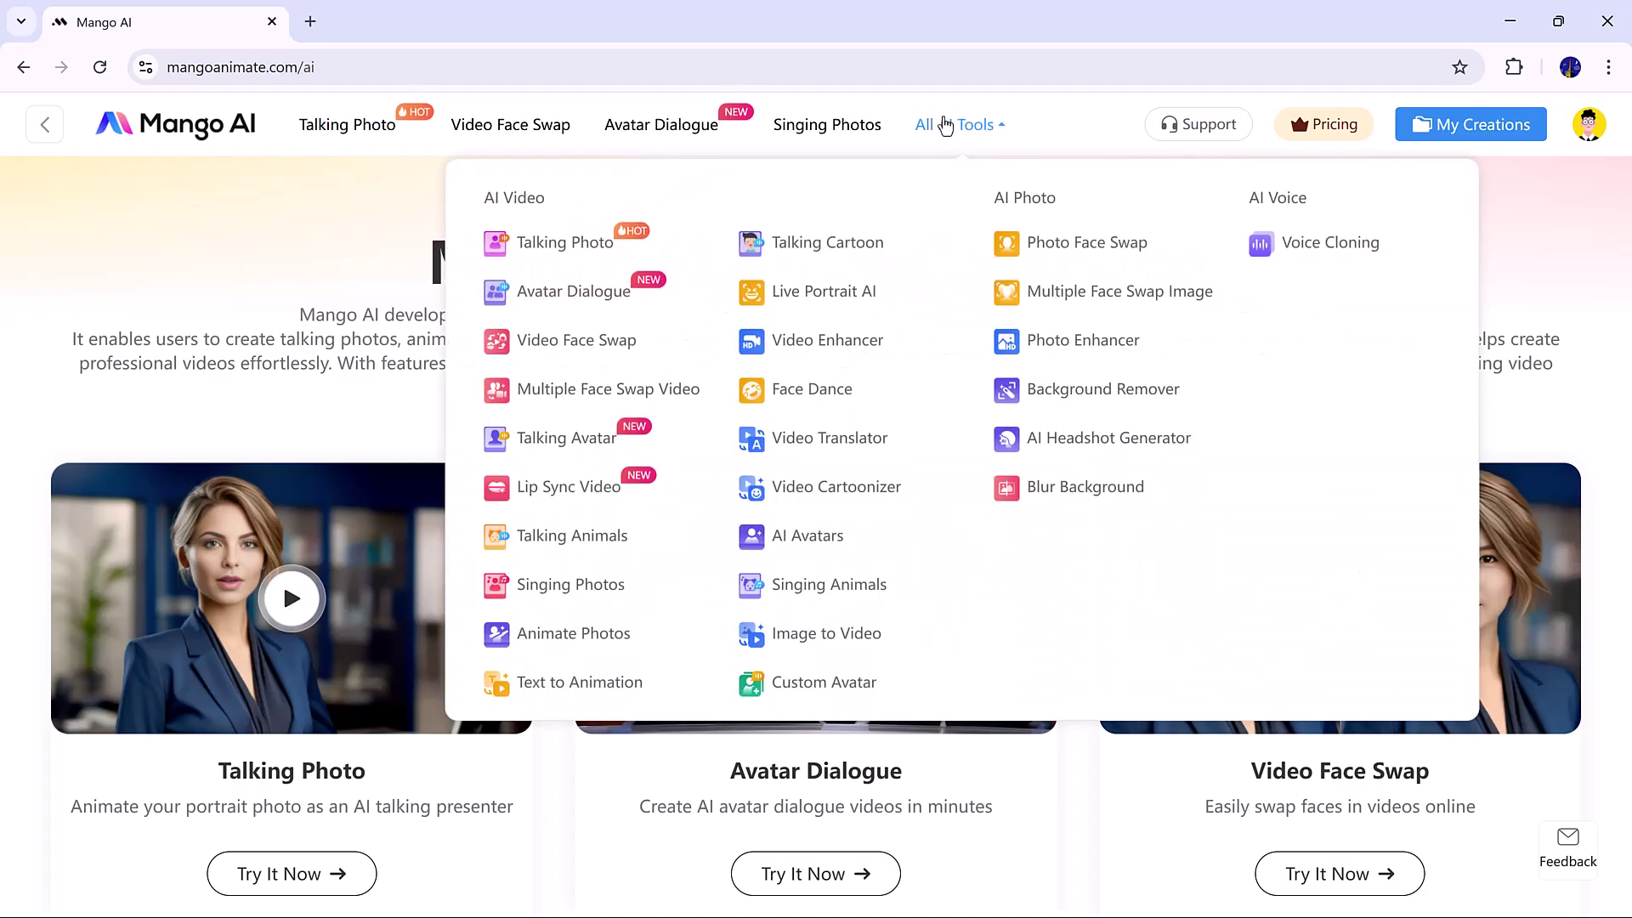
click(568, 245)
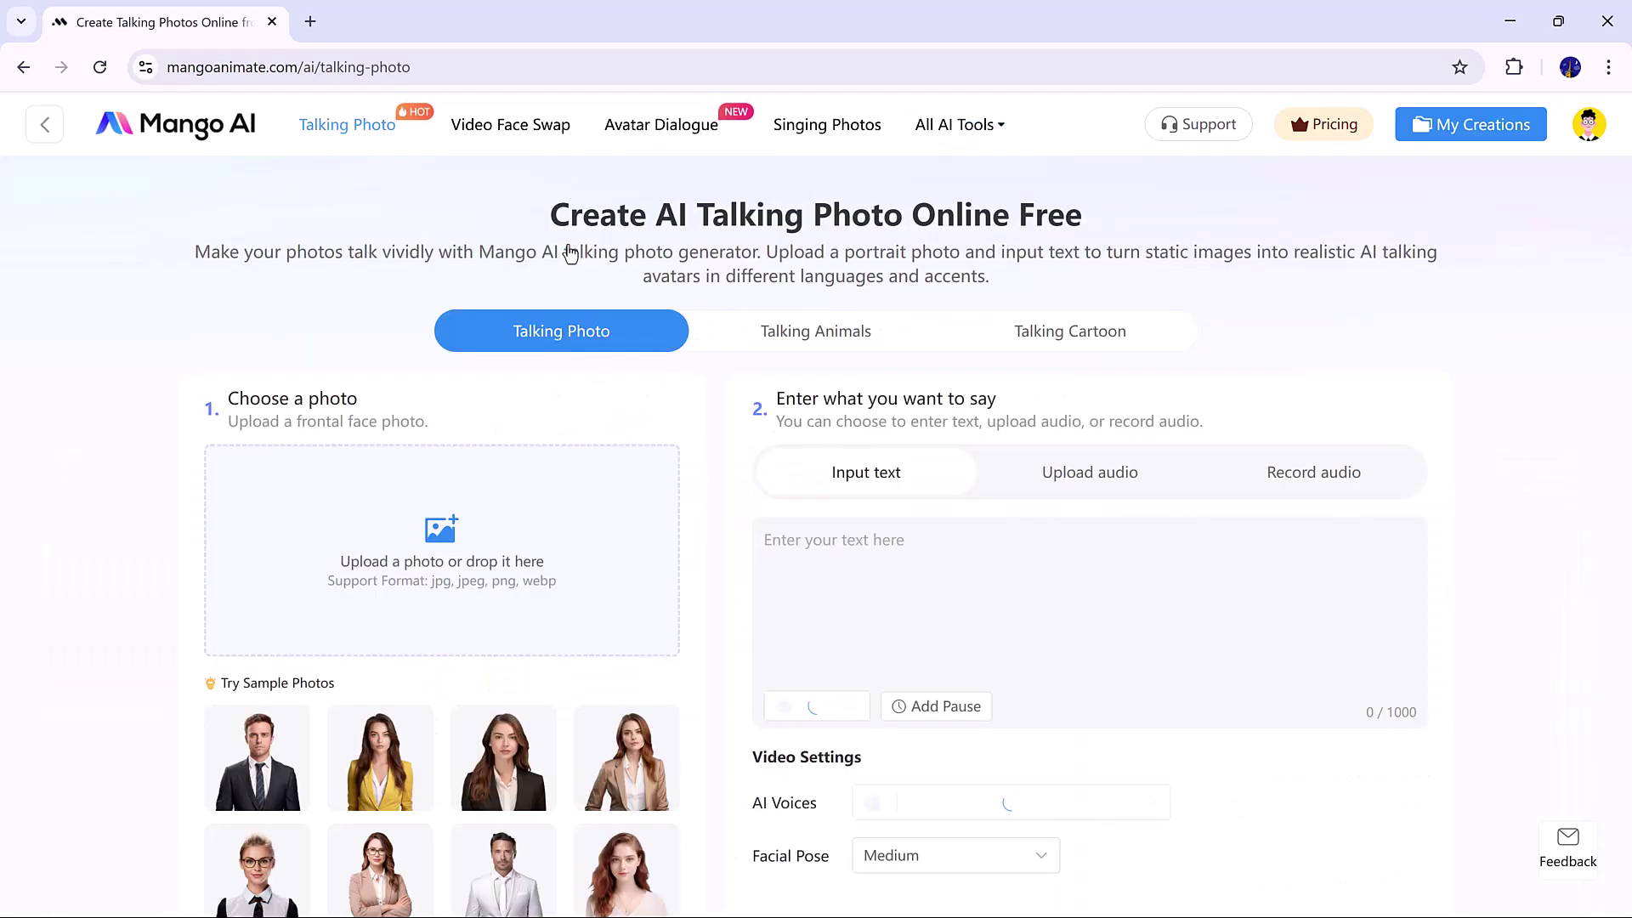
scroll(490, 516, down, 2)
click(376, 619)
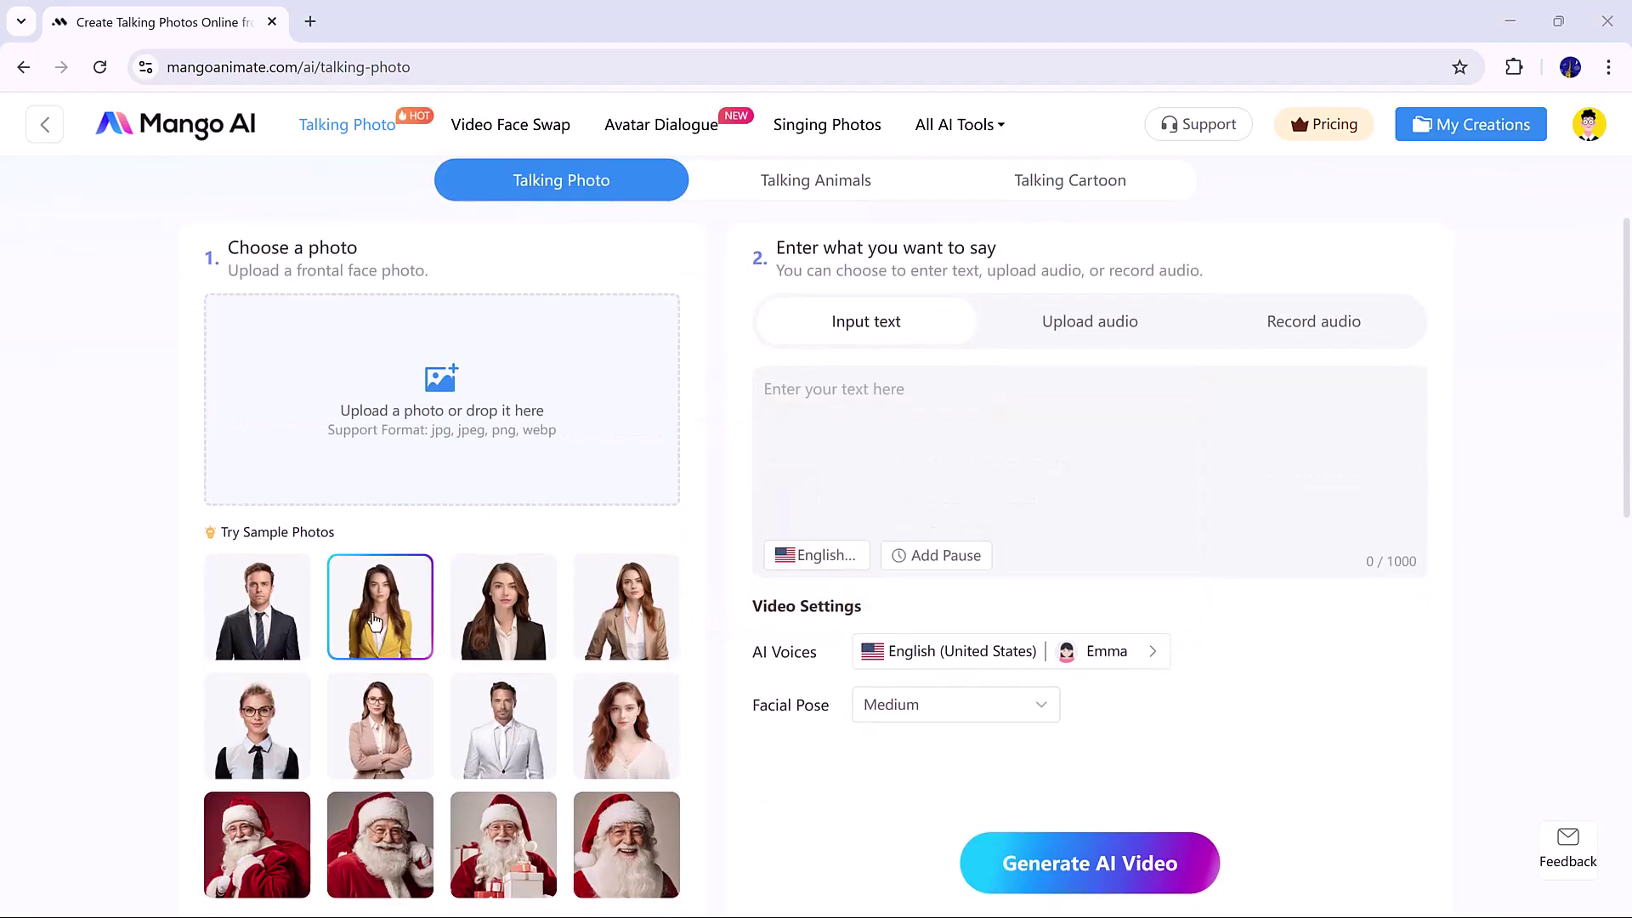
click(479, 629)
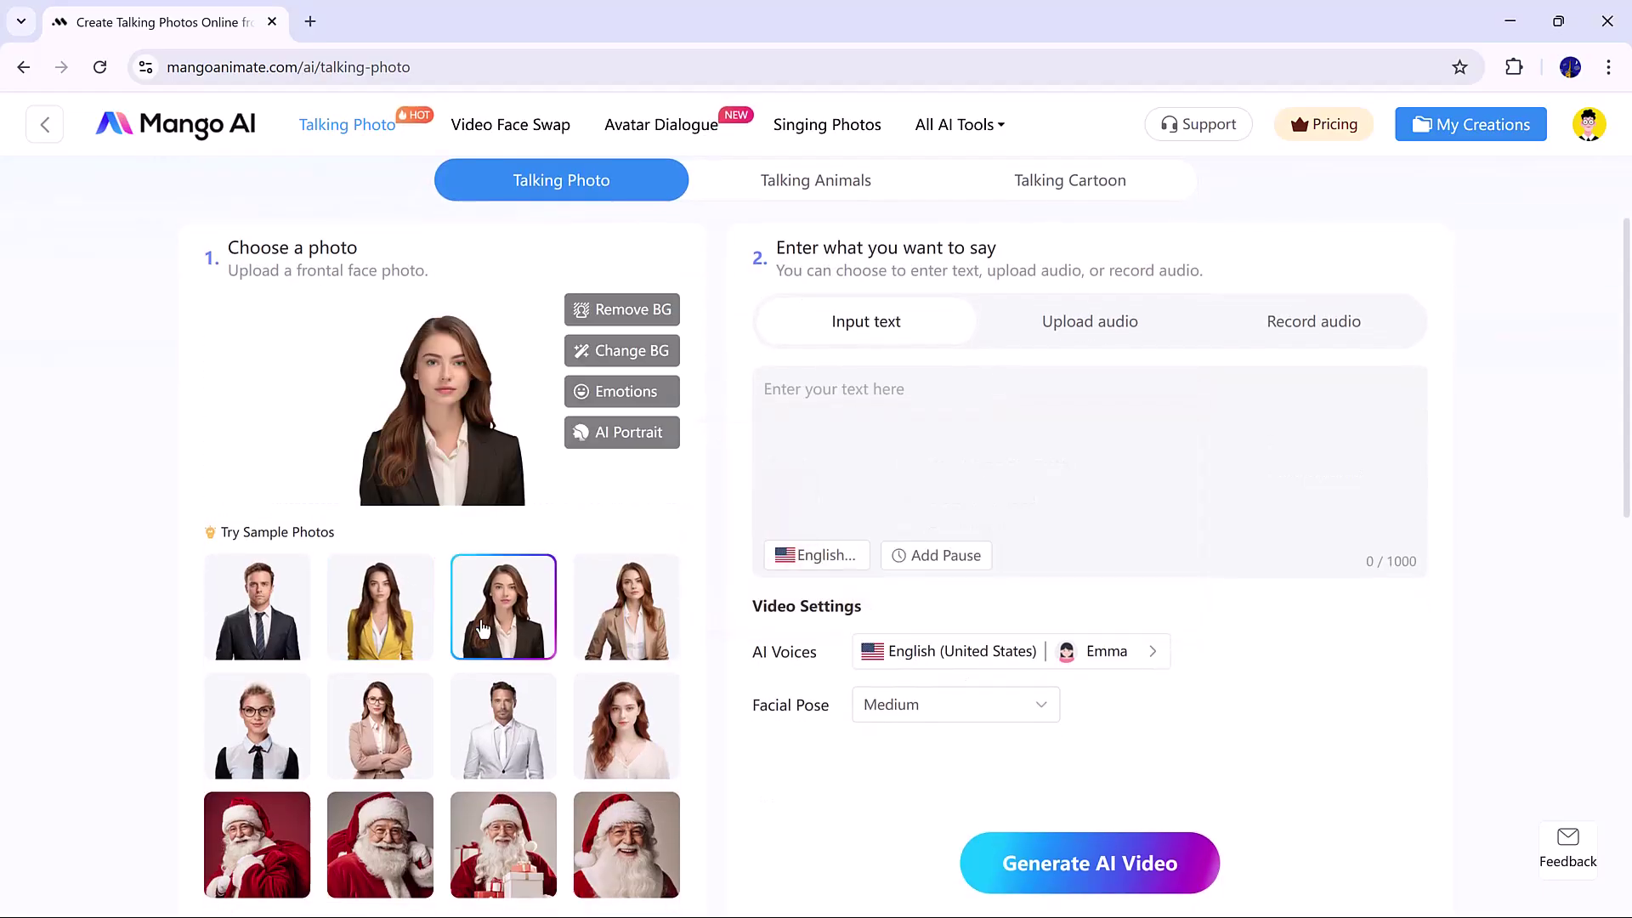
click(599, 717)
click(396, 685)
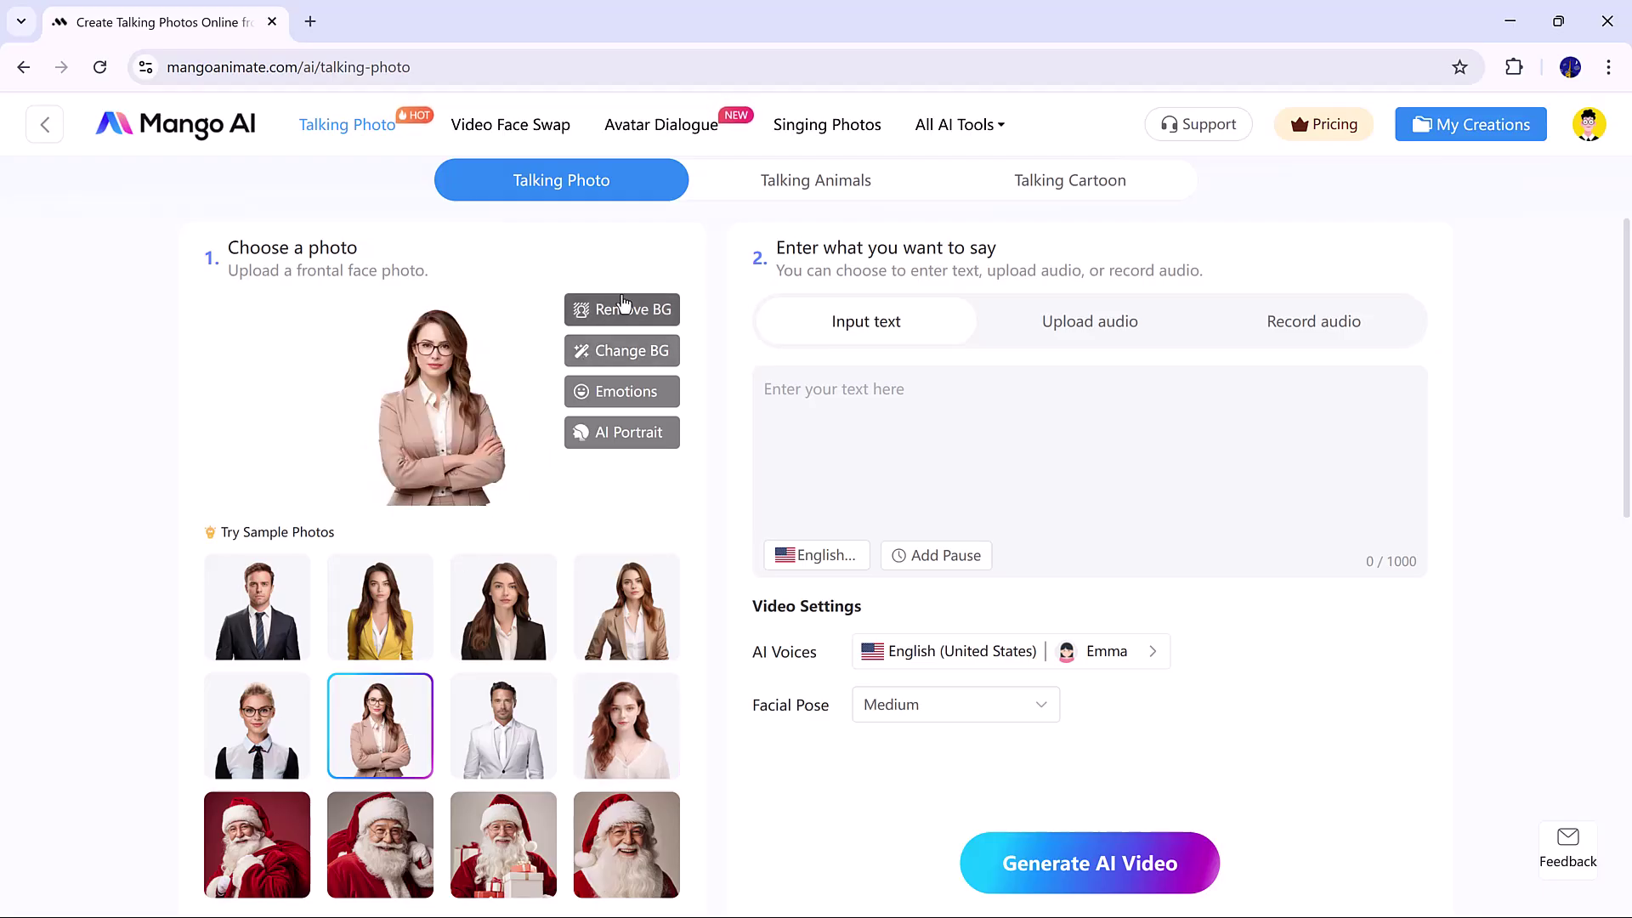
click(622, 350)
- Replace the portrait's background with the glass-walled city office image
scroll(876, 667, down, 2)
scroll(875, 667, down, 3)
click(884, 754)
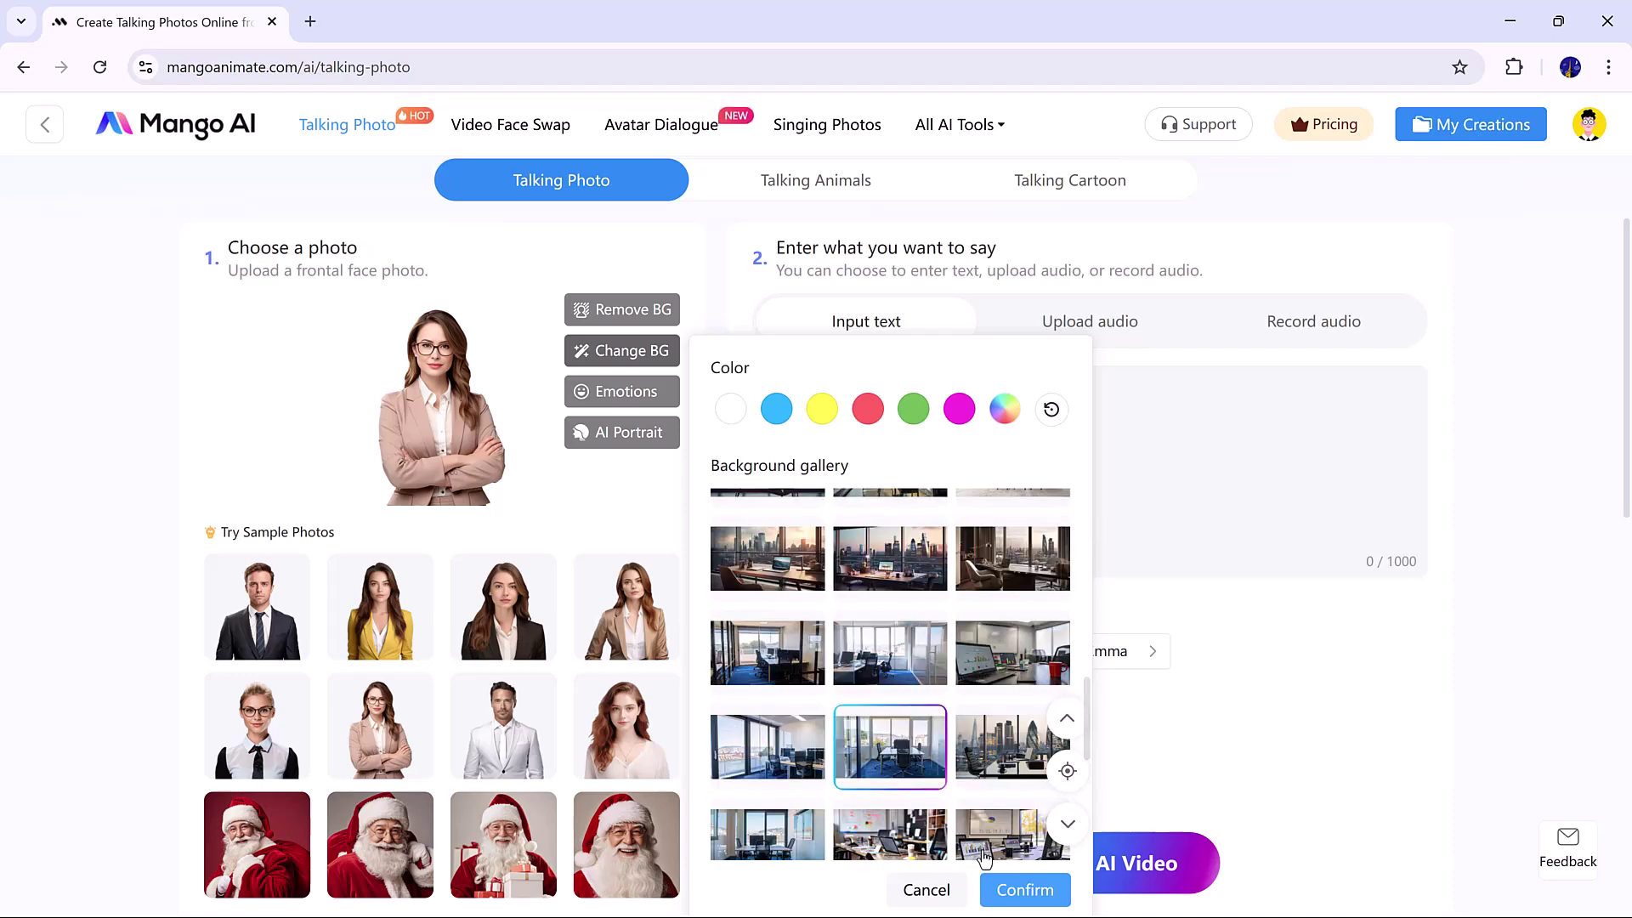
click(1020, 887)
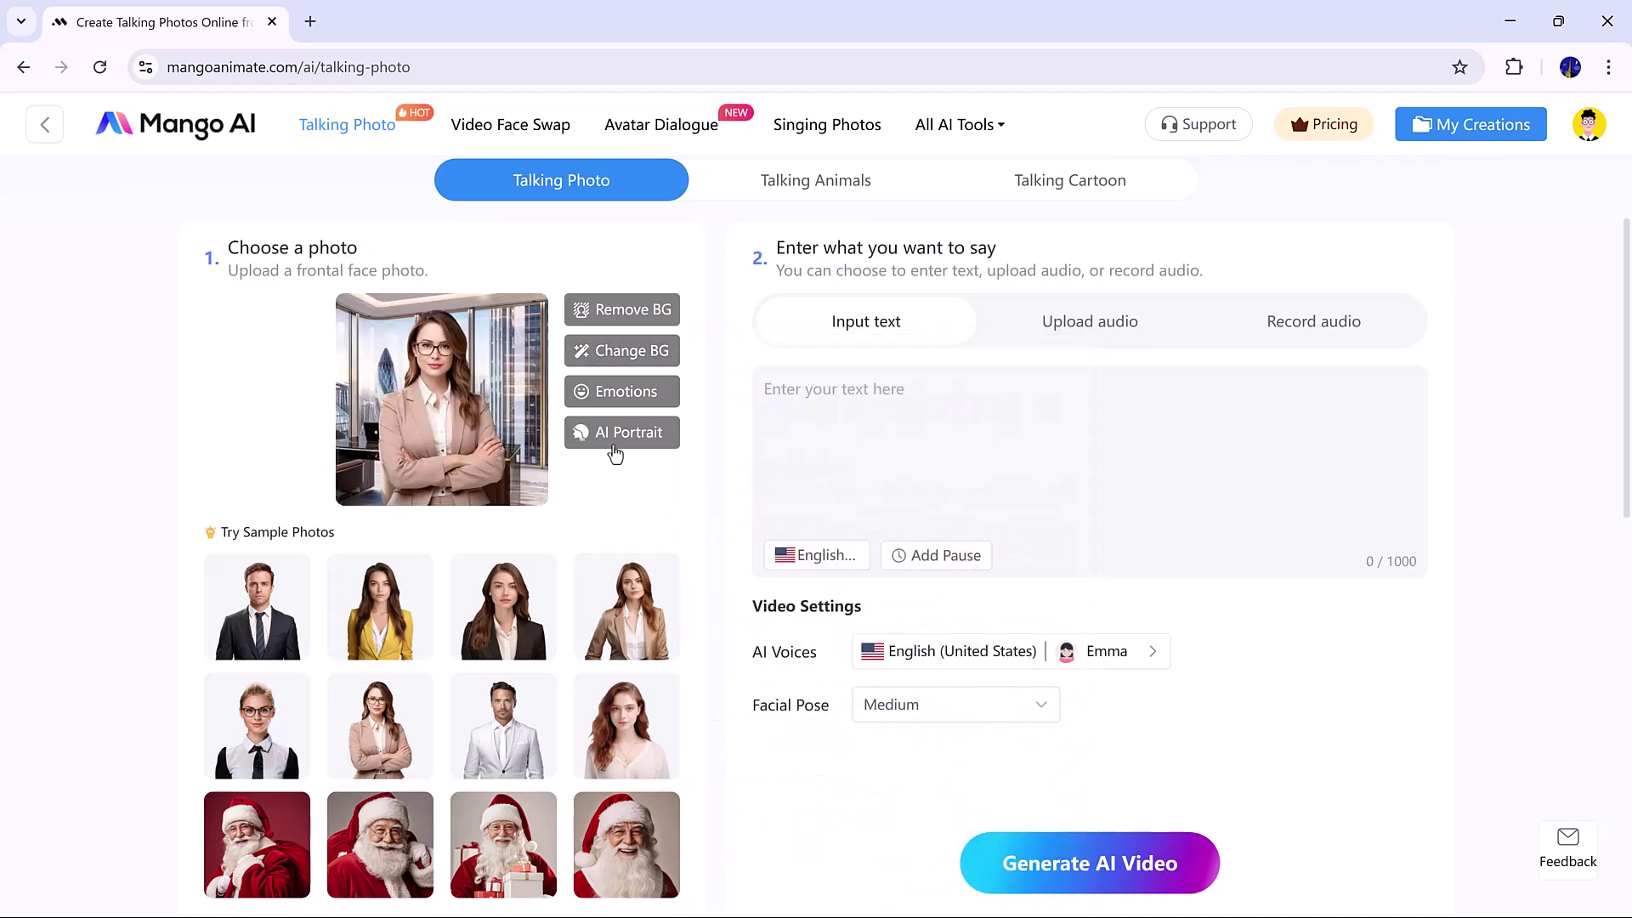
- Set the portrait's emotion to Happy
click(629, 392)
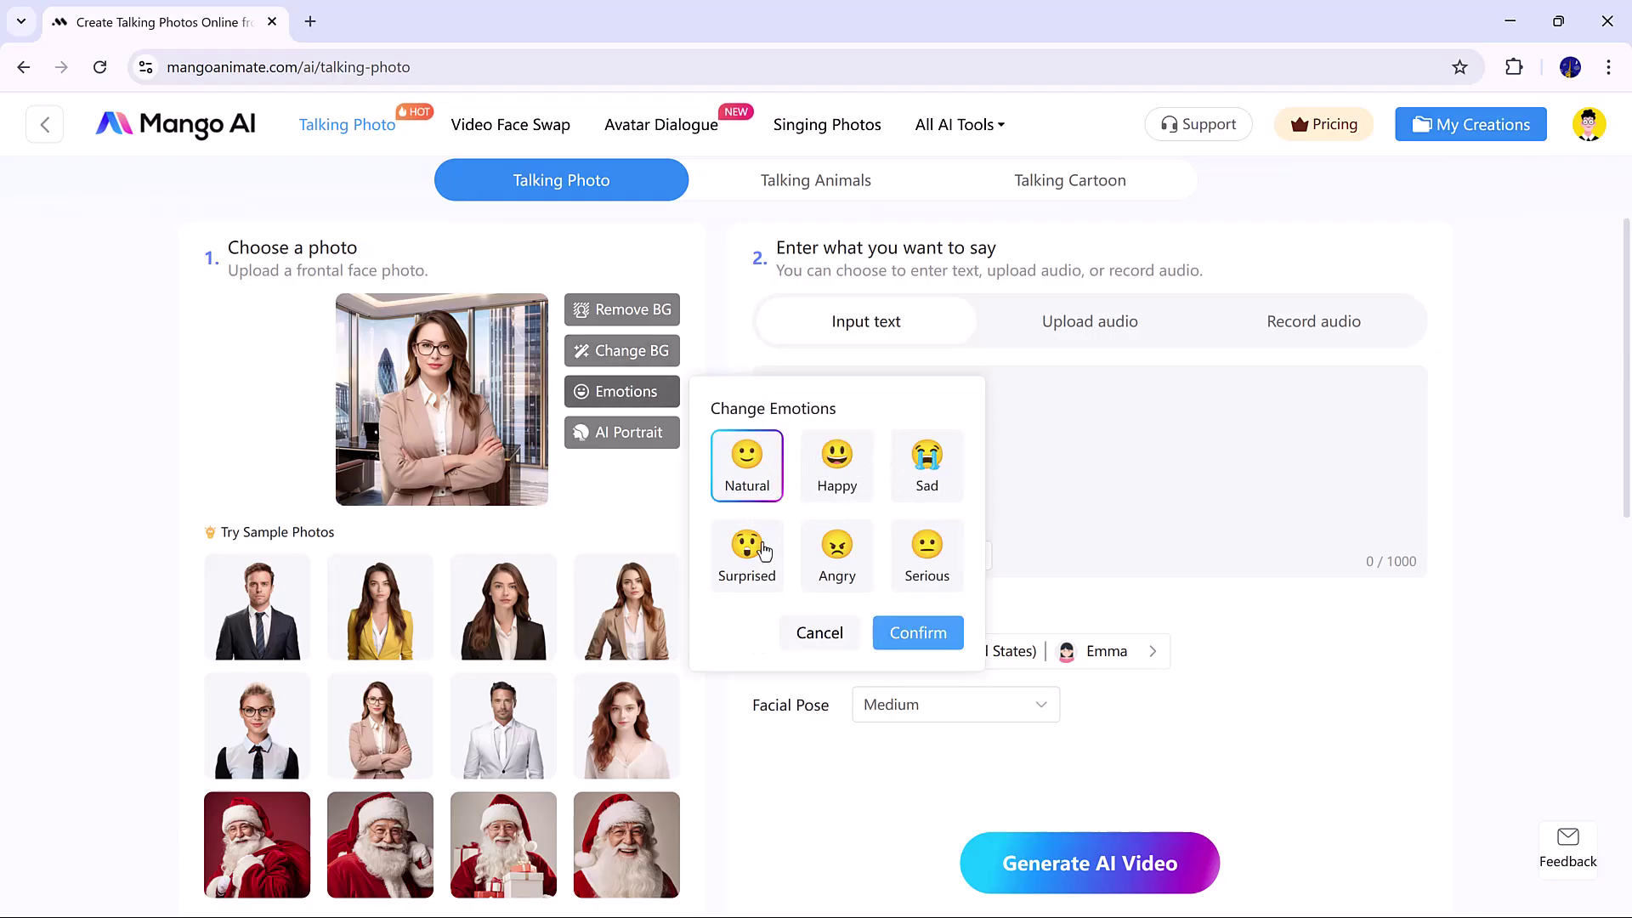
click(830, 464)
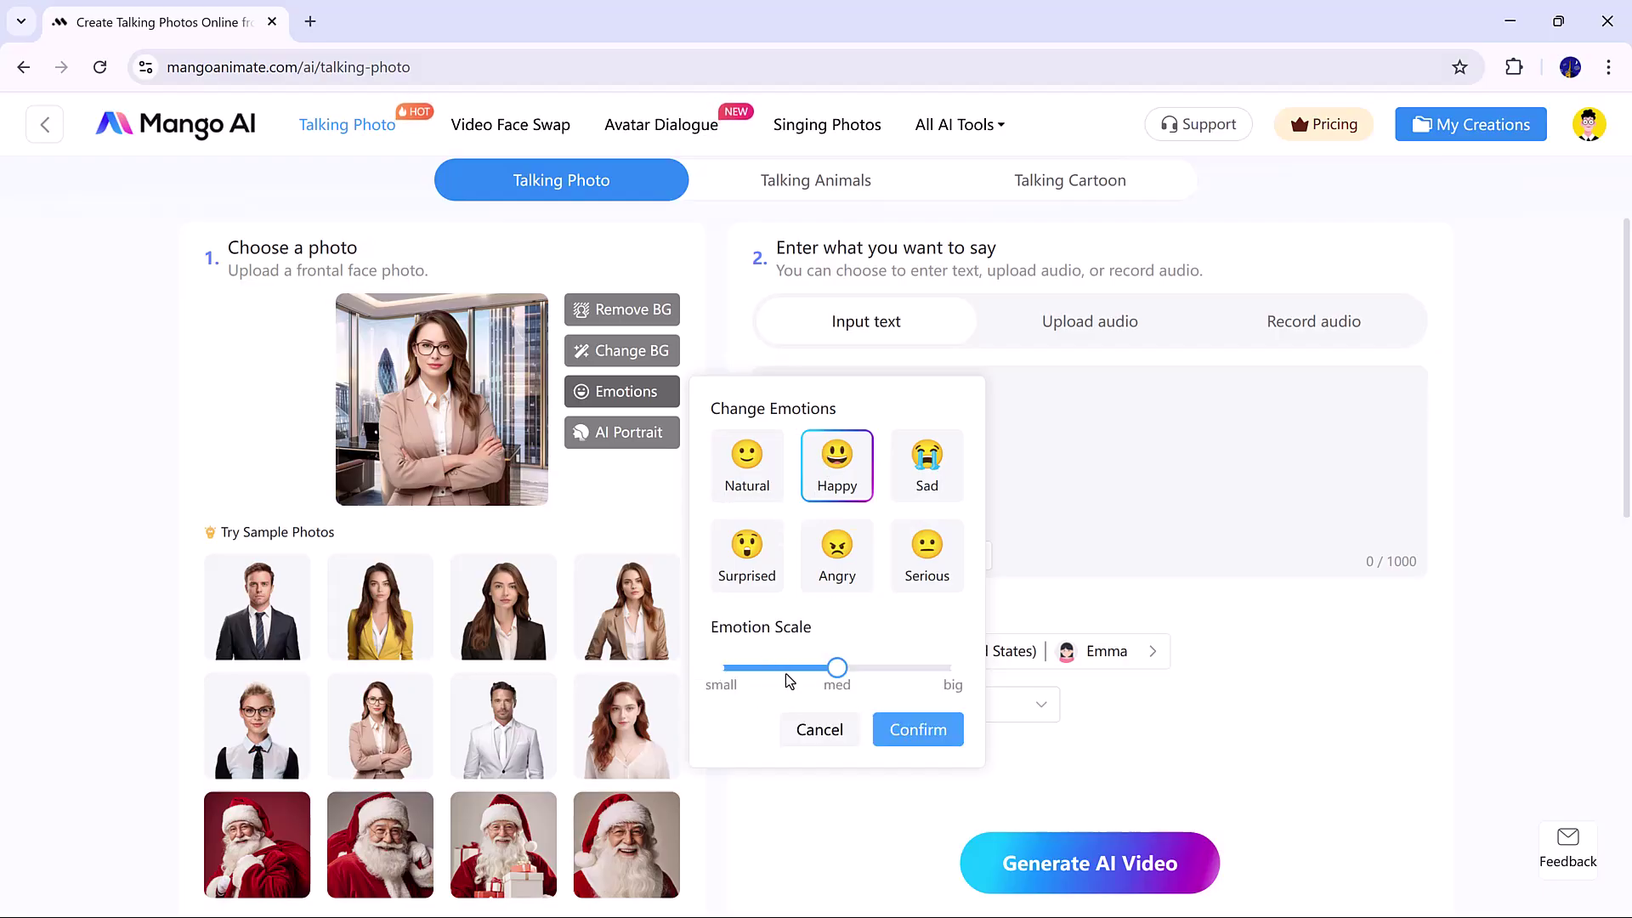
click(918, 730)
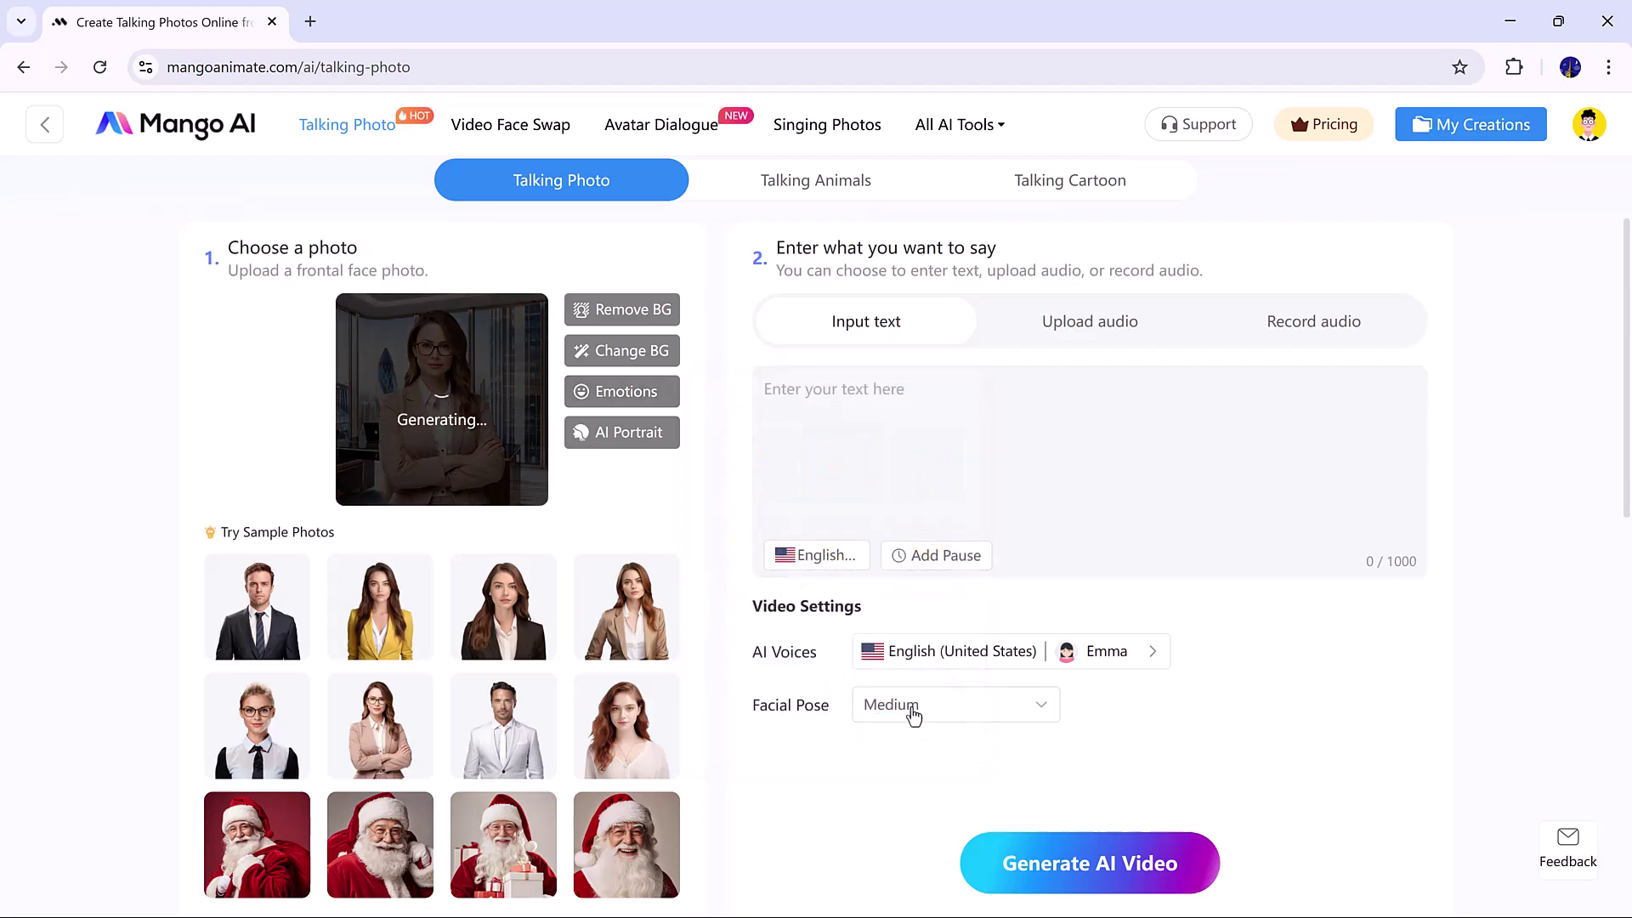
click(622, 432)
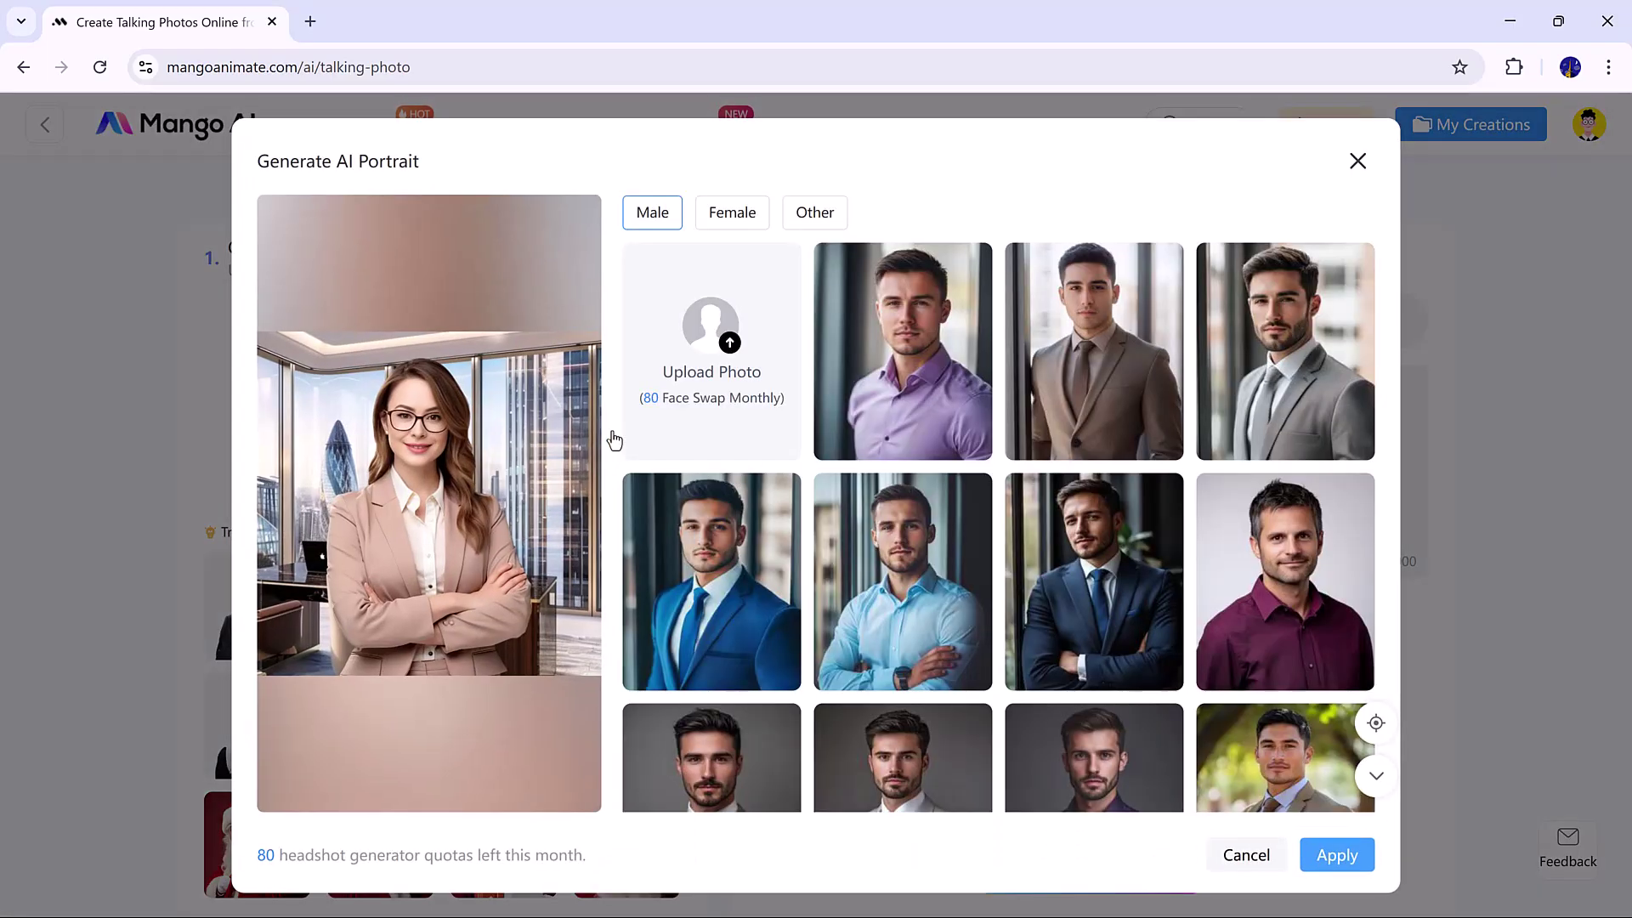
scroll(857, 459, down, 2)
scroll(857, 459, up, 2)
click(733, 219)
scroll(960, 410, down, 10)
click(806, 212)
scroll(1069, 589, down, 5)
scroll(1069, 590, up, 5)
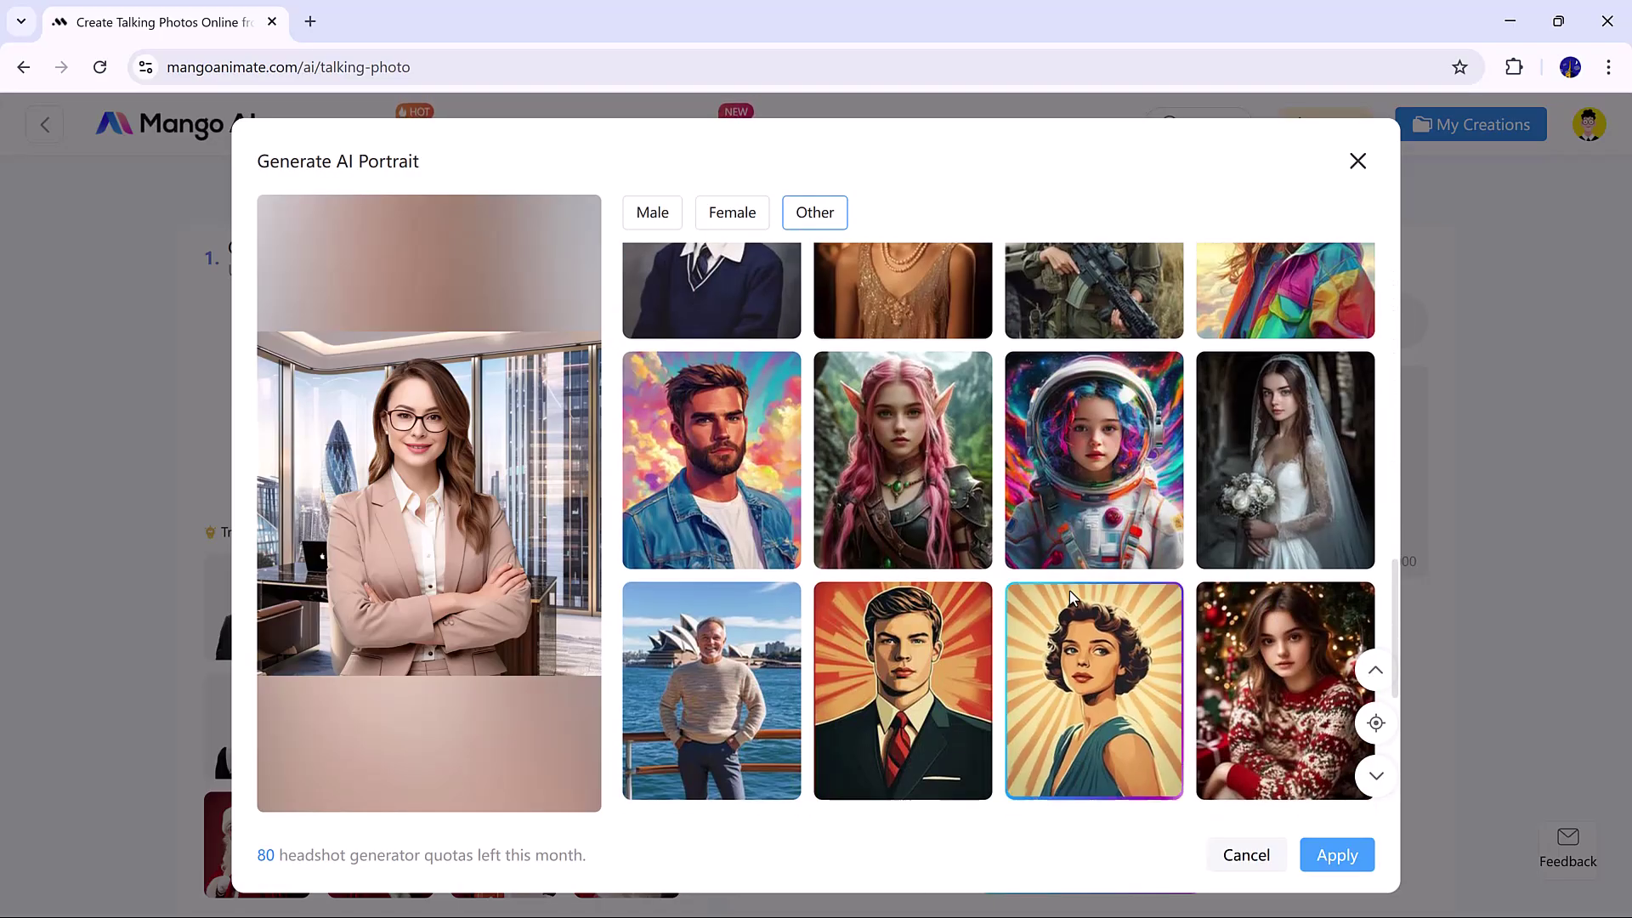
click(1358, 161)
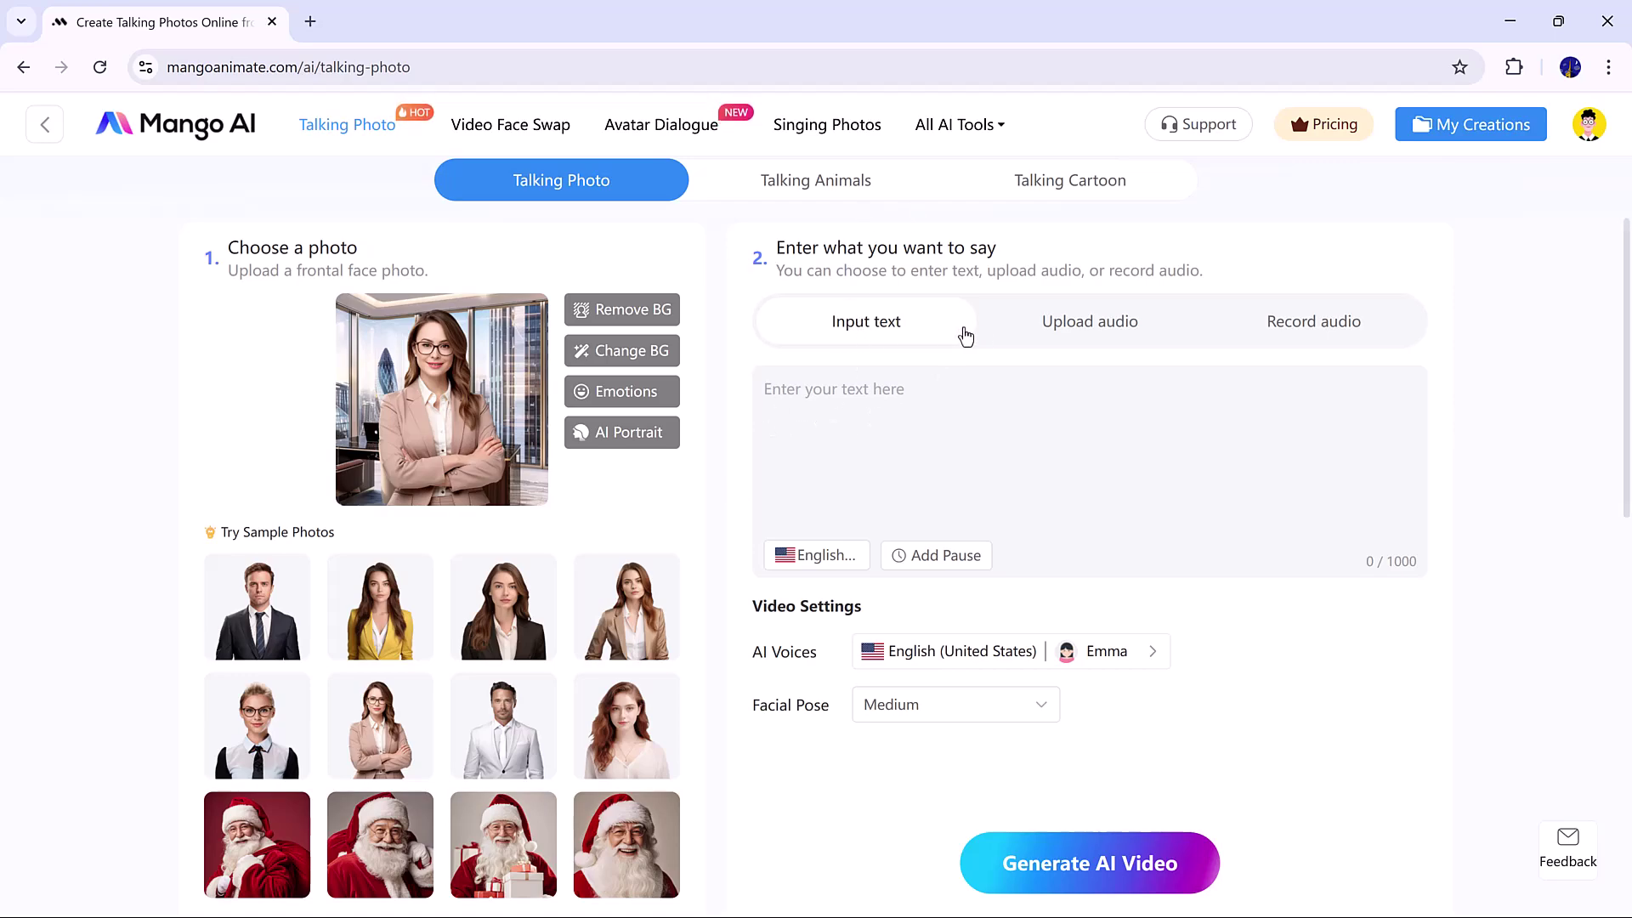
- Paste the Mango Animation AI paragraph into the script box (67/1000 characters)
text(Mango Animation AI helps create animated videos easily using AI. It turns text and voice into engaging animations, perfect for marketing, education, and storytelling—no design skills required. Fast and simple!)
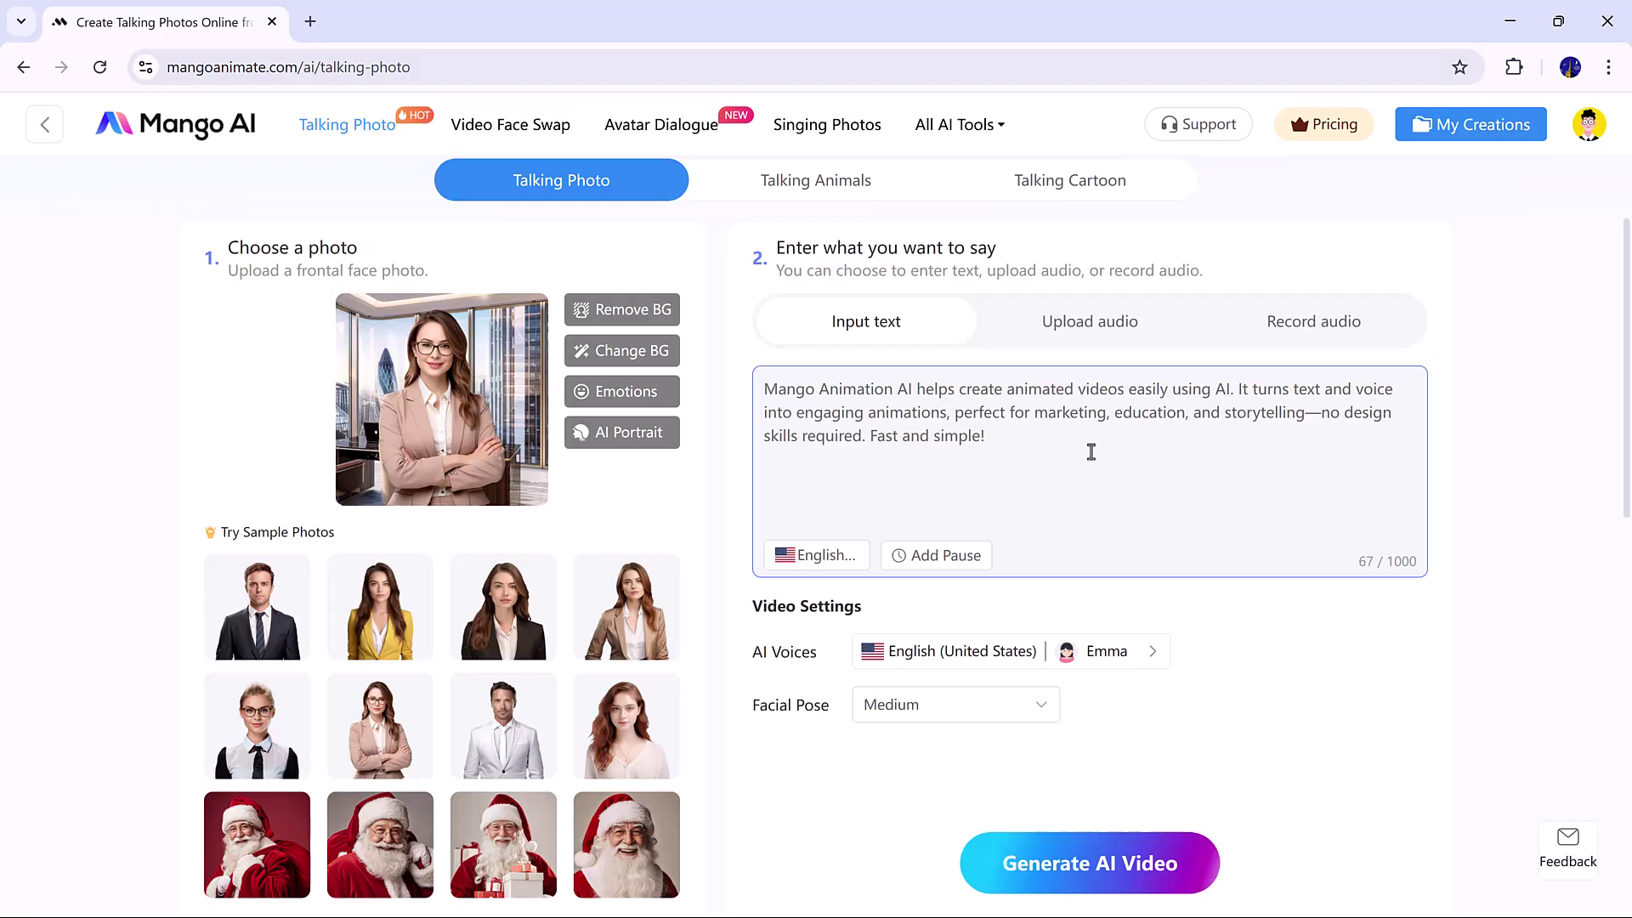
- Preview AI voices such as Aria, then switch the voice from Emma to Nancy, English (United States)
click(828, 561)
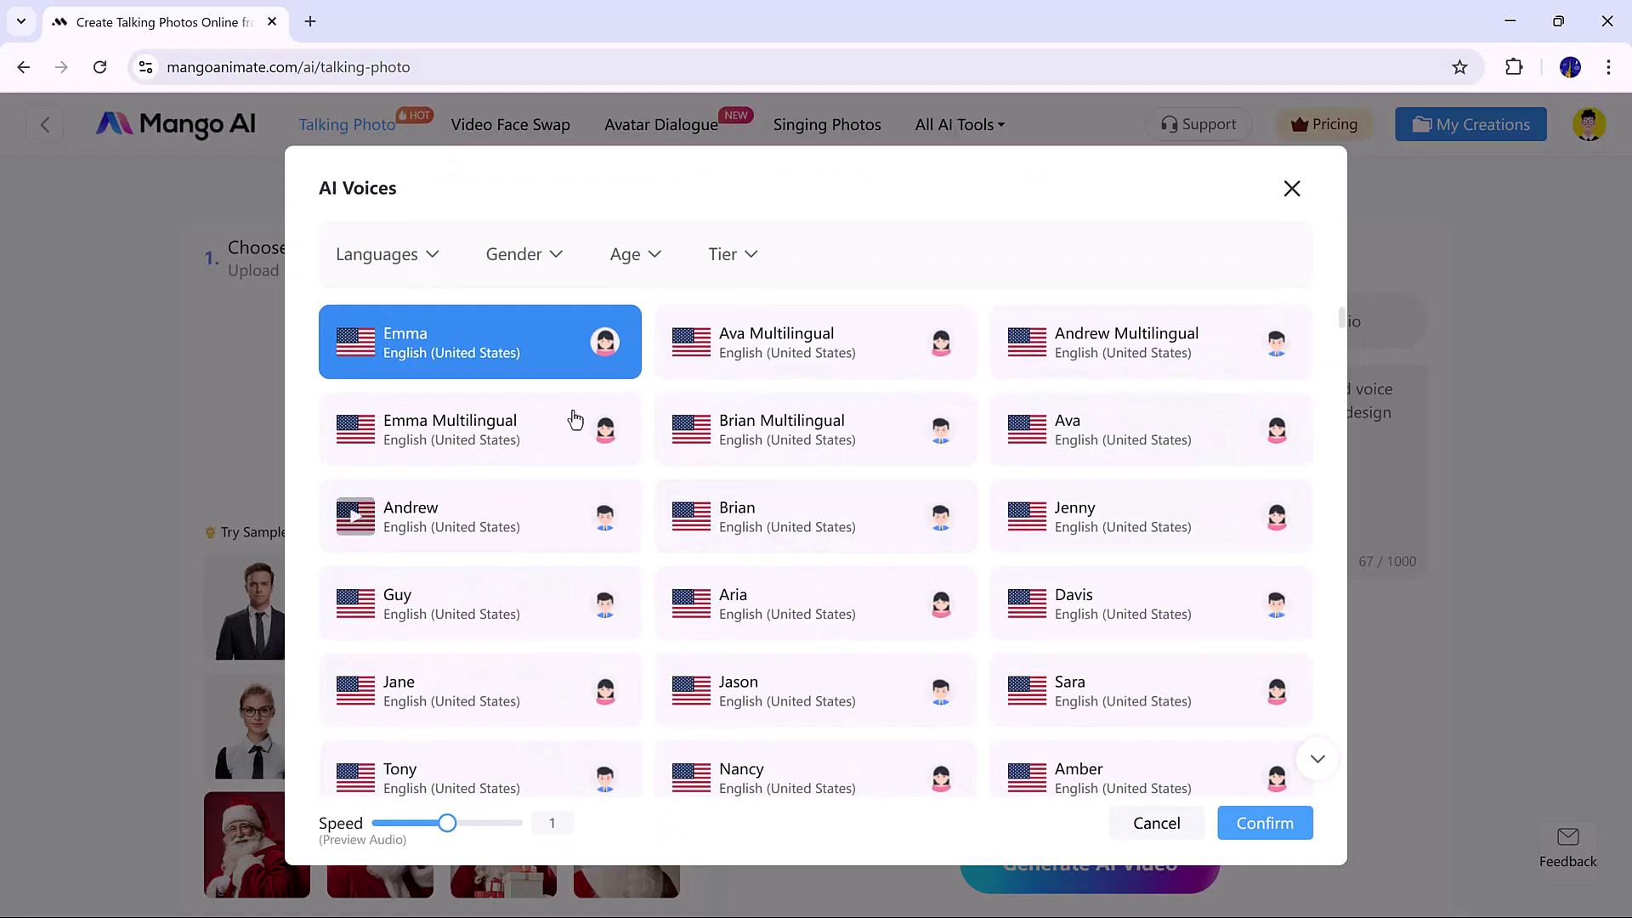
click(396, 256)
scroll(425, 646, down, 4)
scroll(425, 510, up, 4)
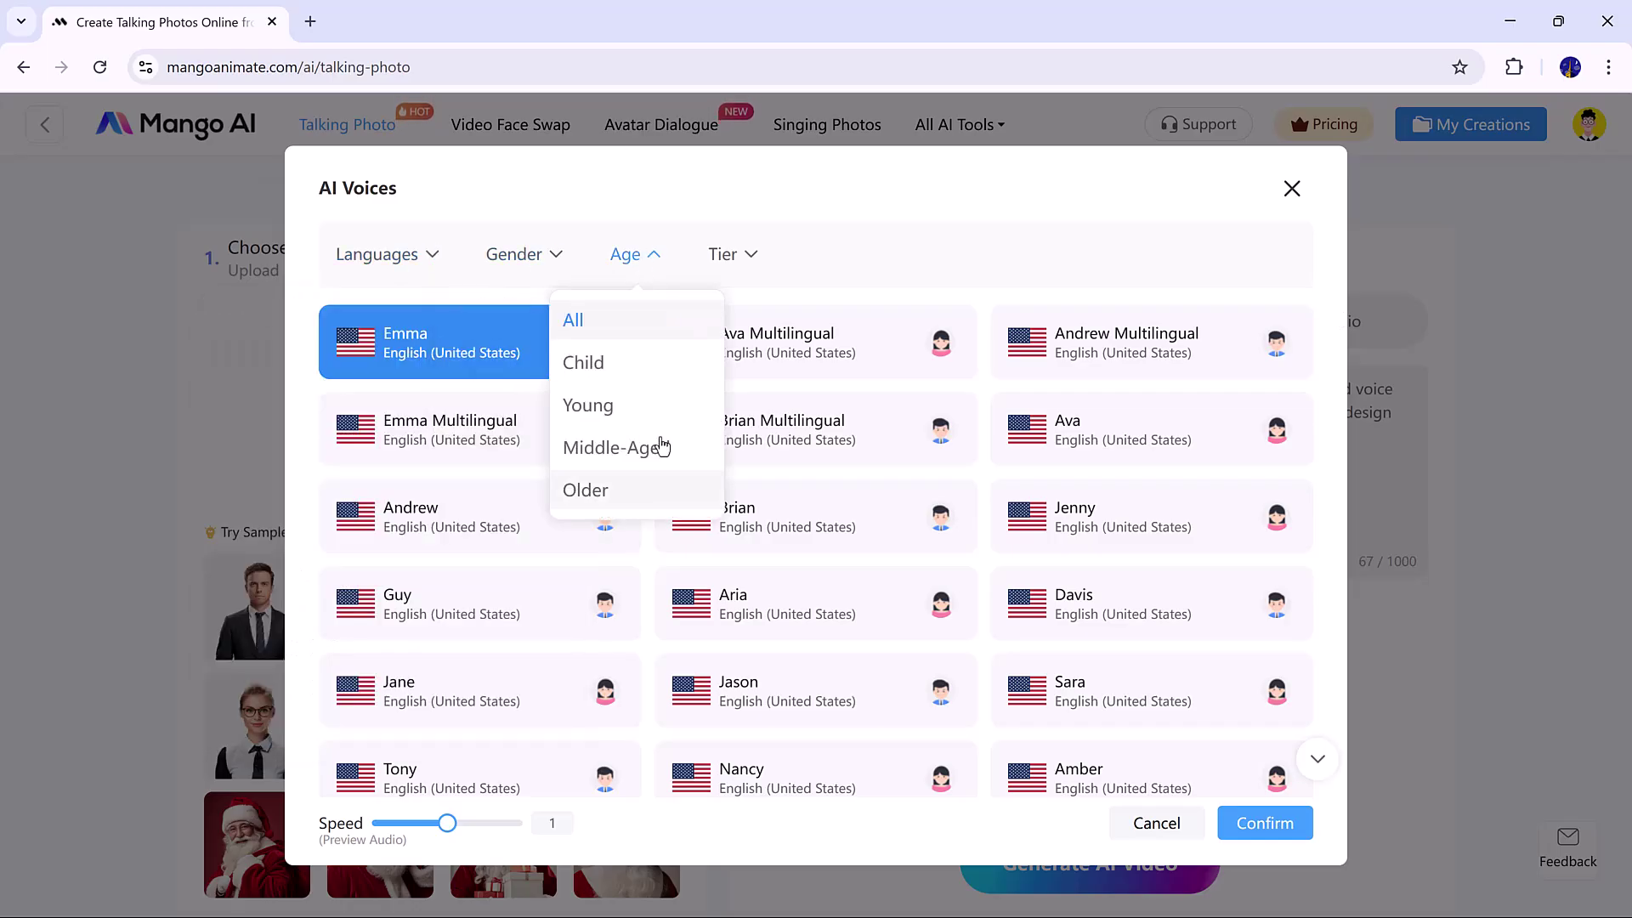
scroll(688, 442, down, 2)
click(691, 443)
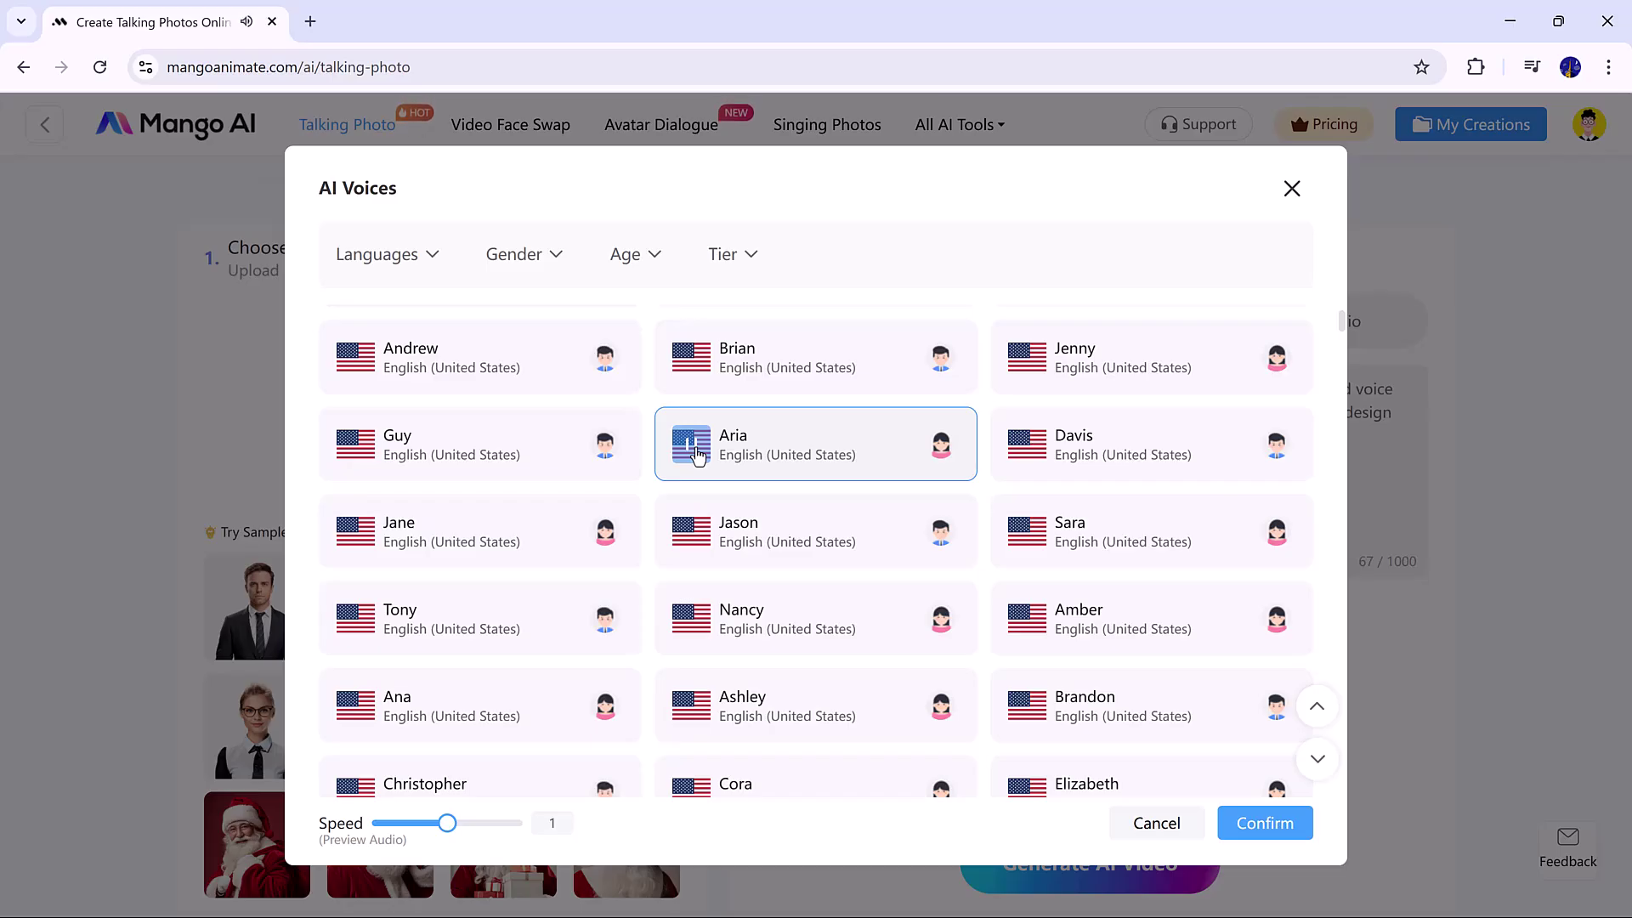
scroll(357, 688, up, 2)
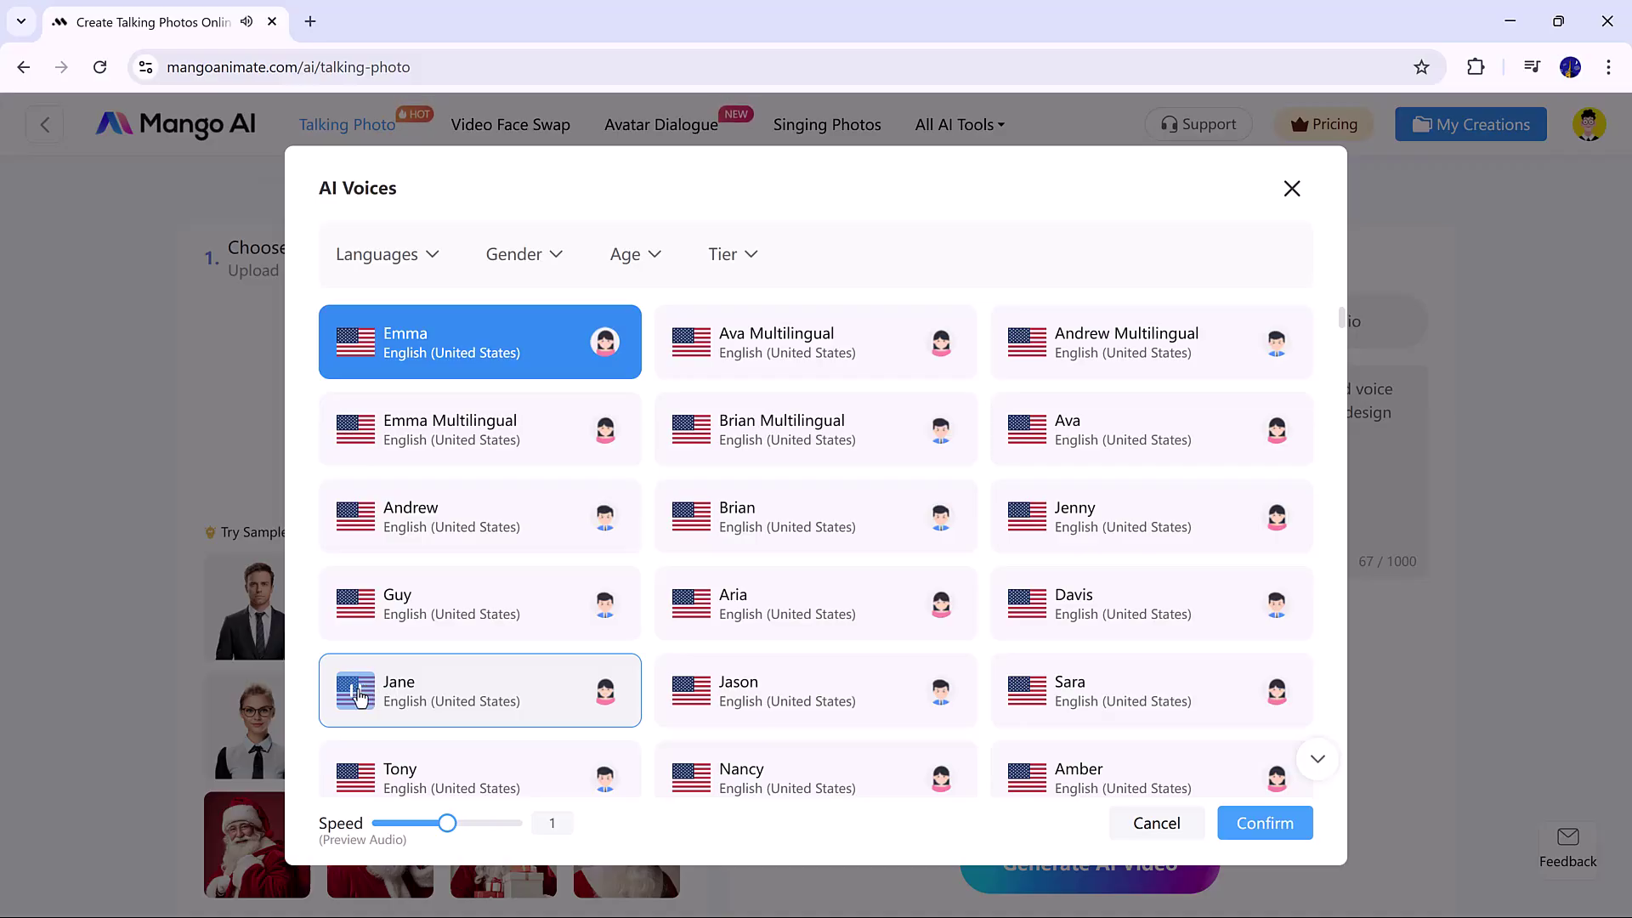
click(780, 784)
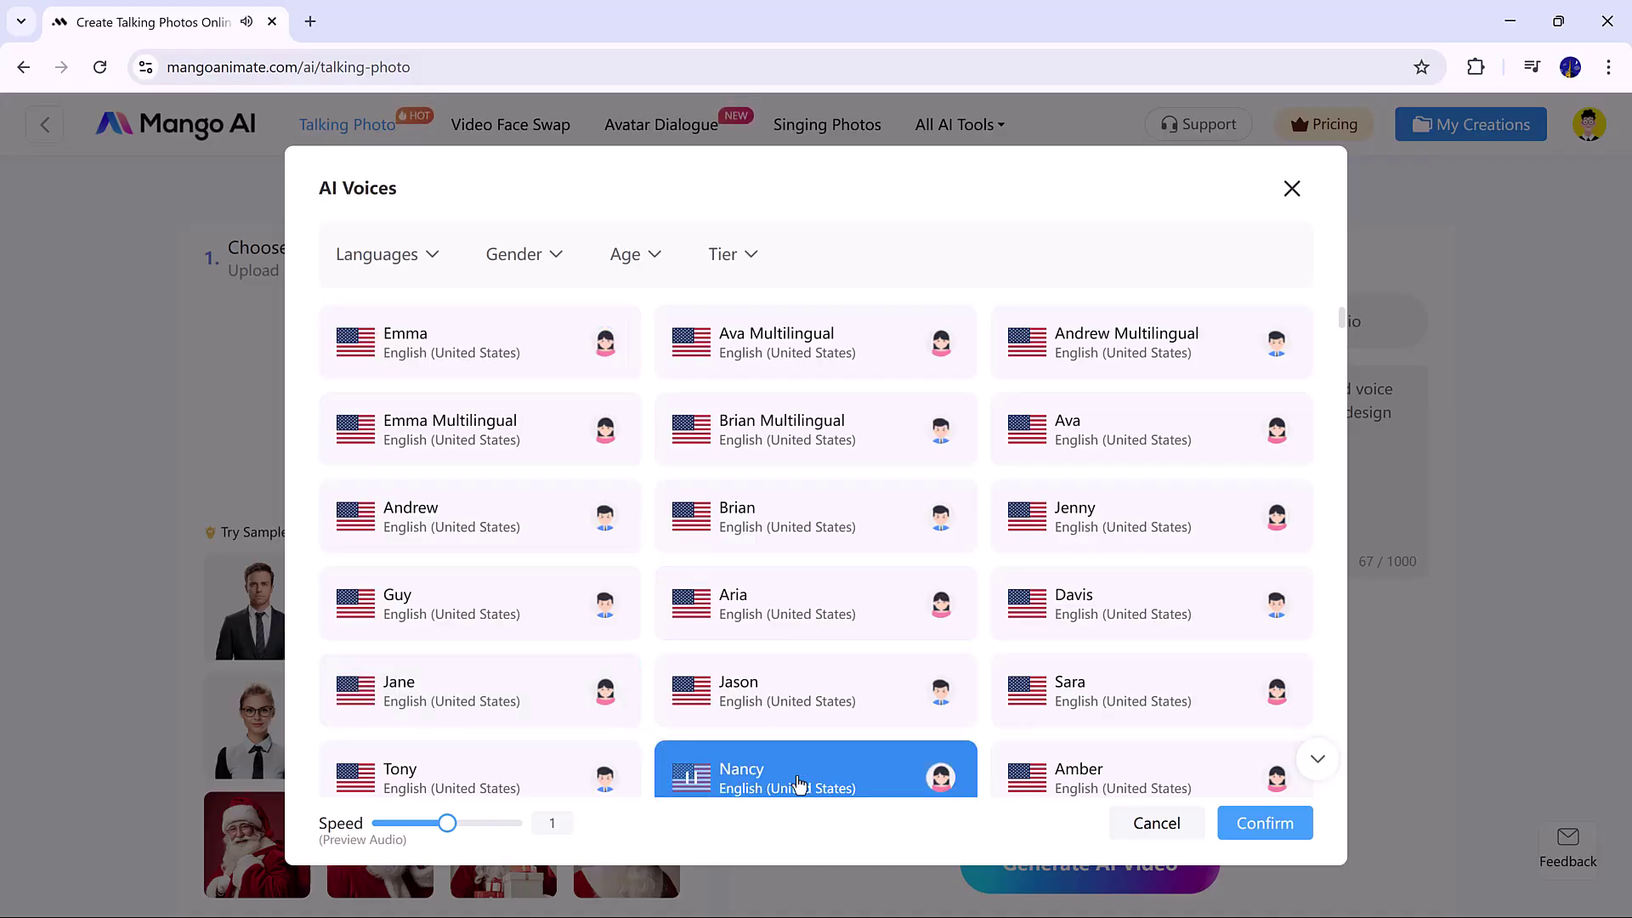
click(1265, 824)
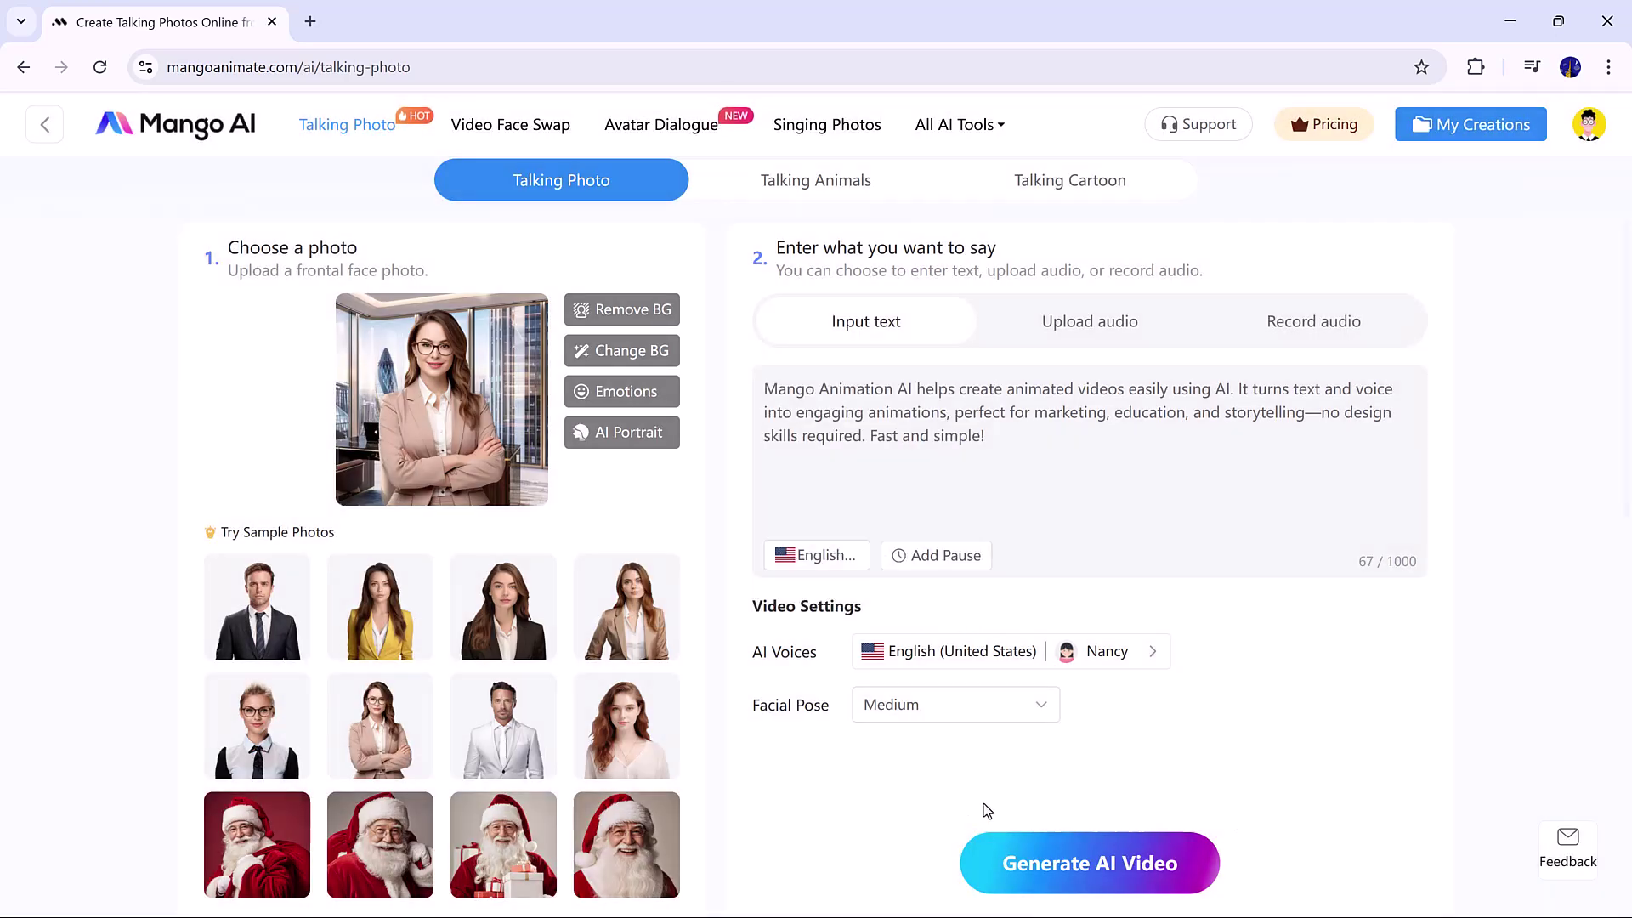
- Generate the 16-second talking-photo video of the businesswoman
click(1051, 862)
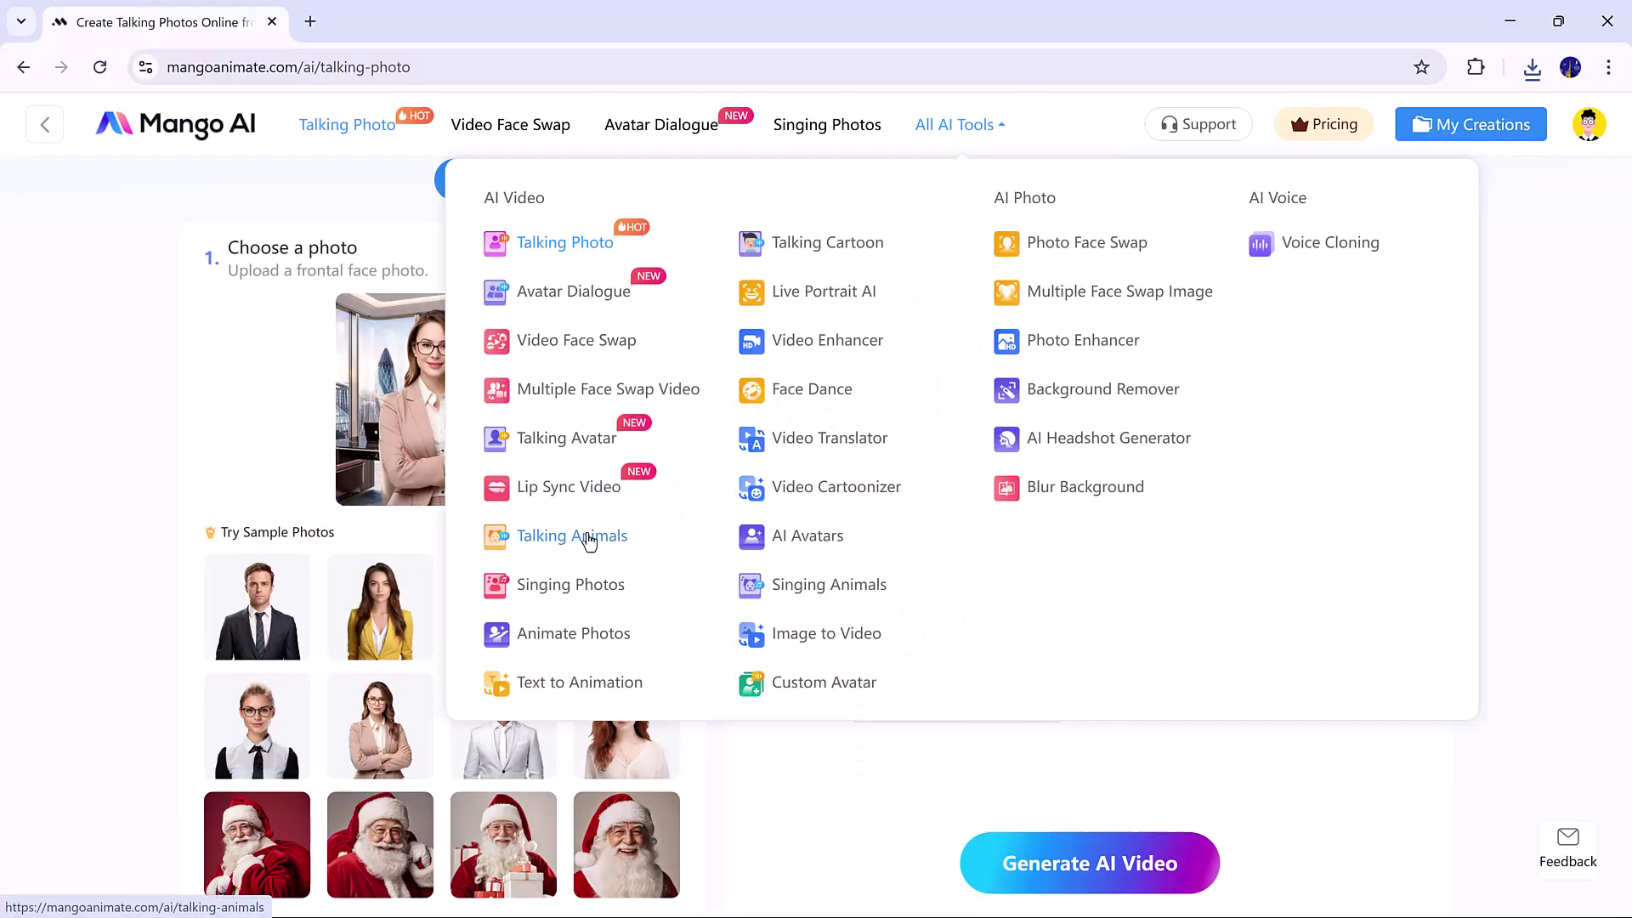
- Switch to the Talking Animals tool
click(589, 536)
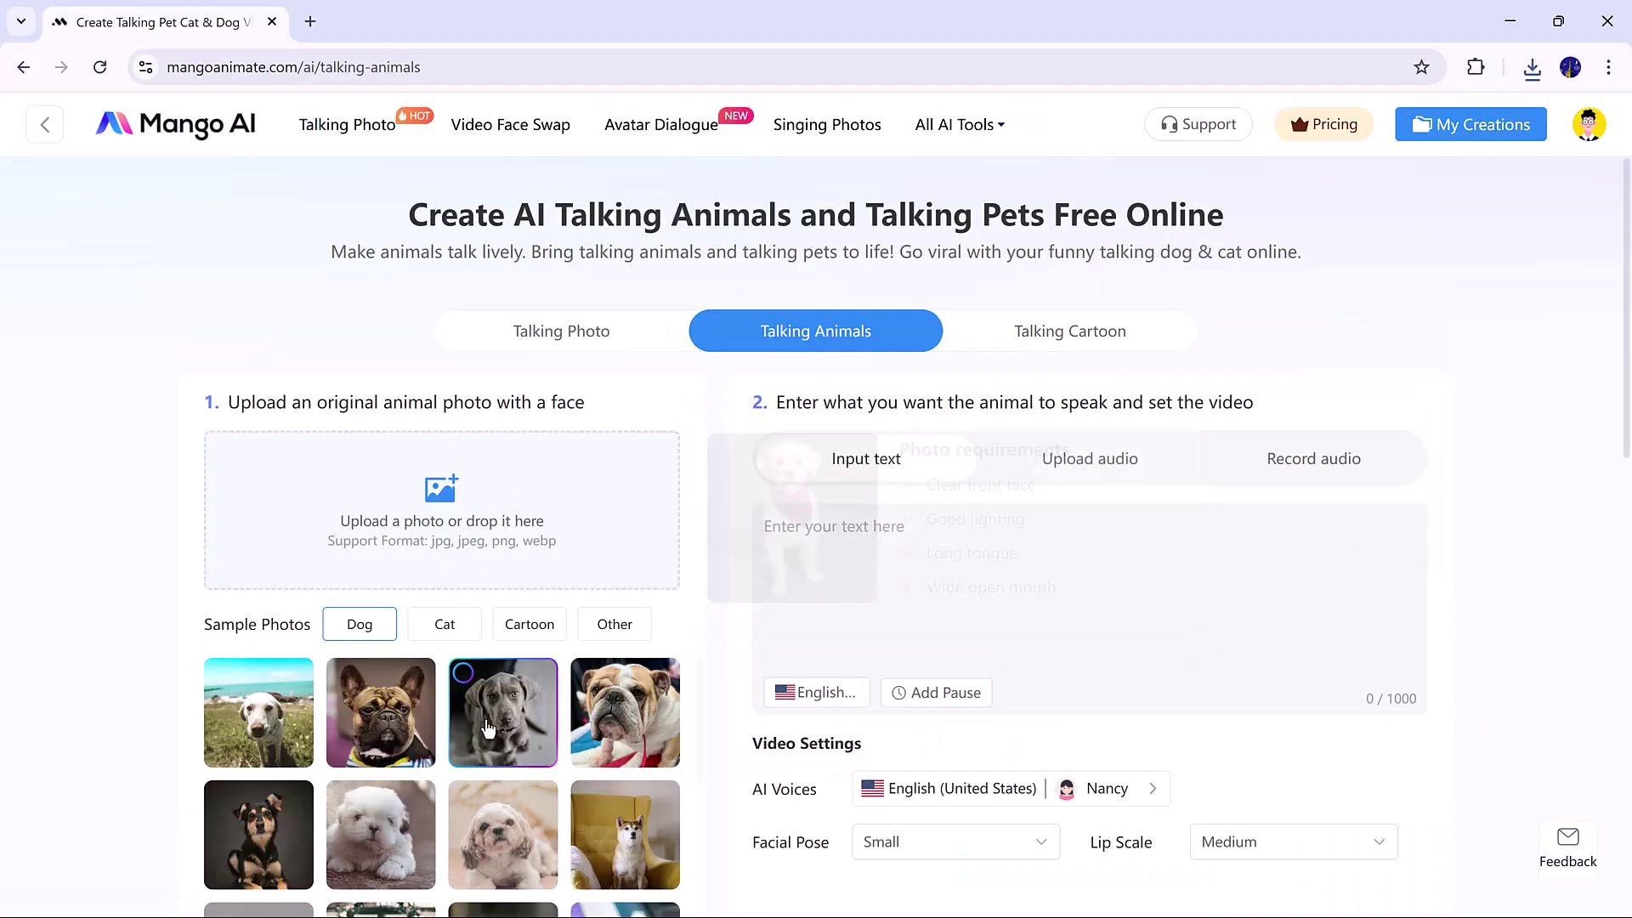
- Use the white Pomeranian sample photo after trying the chihuahua
scroll(488, 729, down, 5)
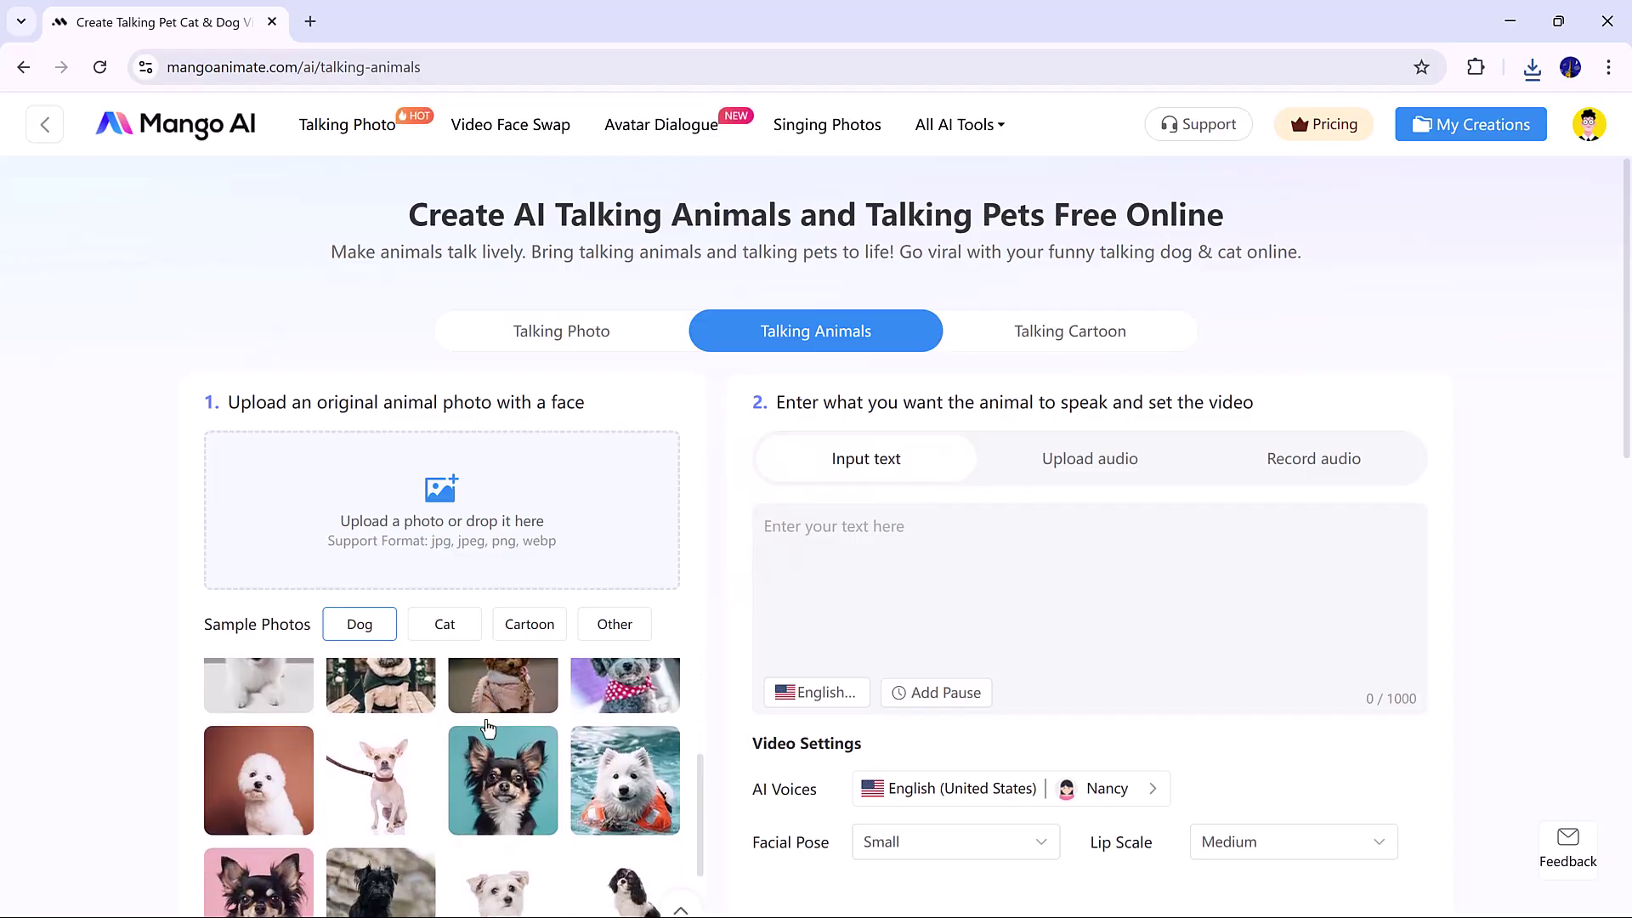
click(490, 732)
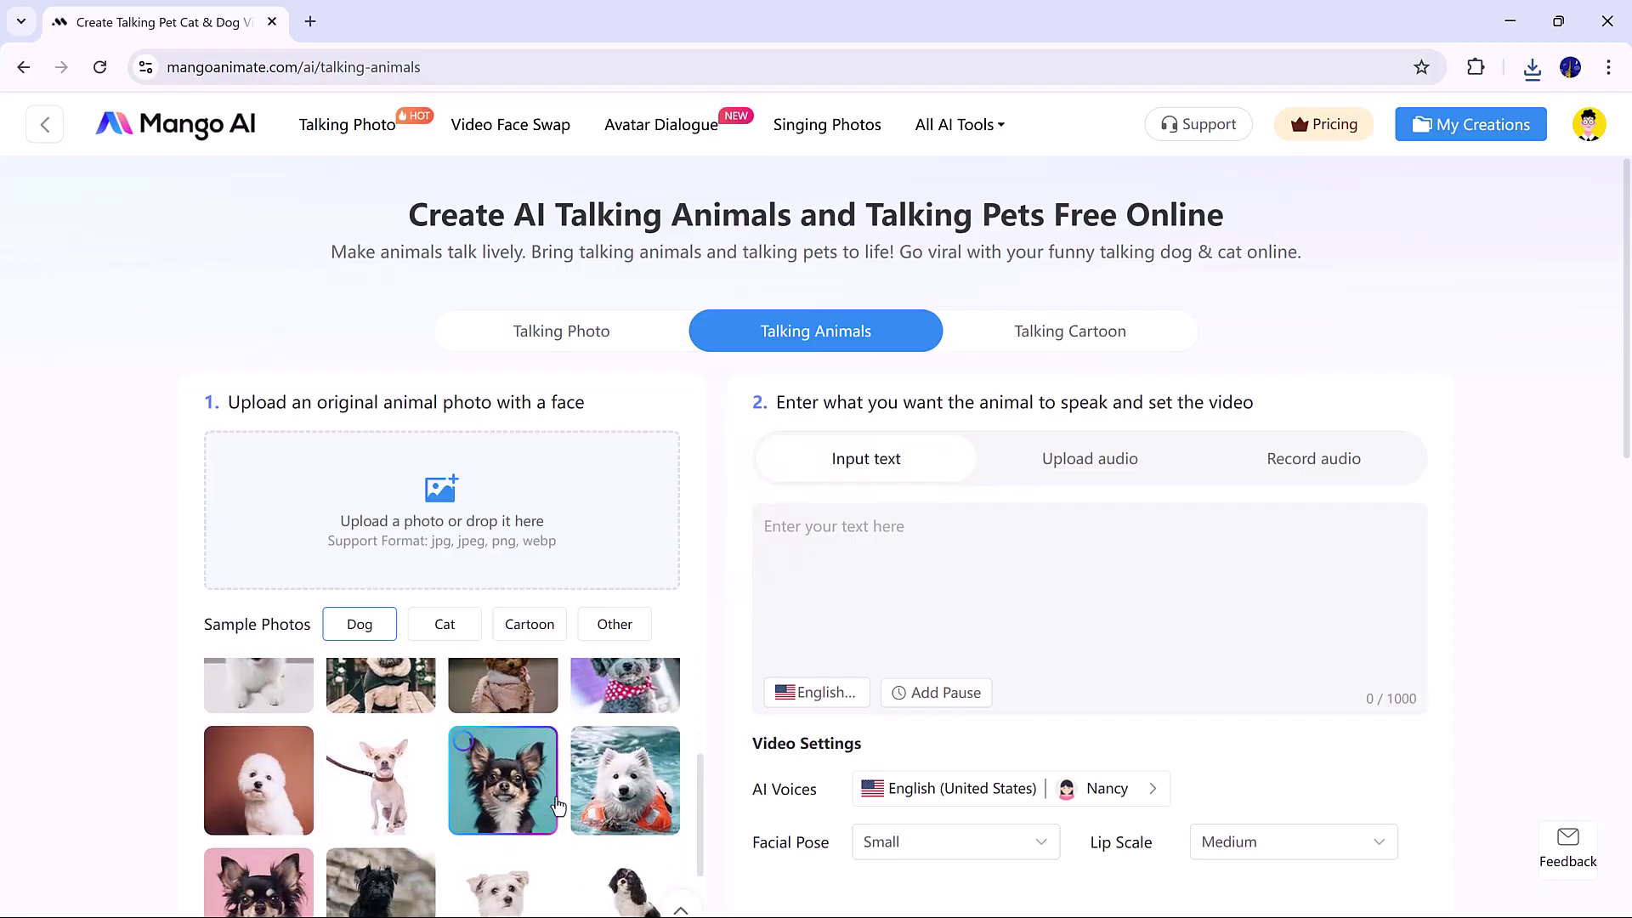
scroll(470, 792, up, 1)
click(264, 761)
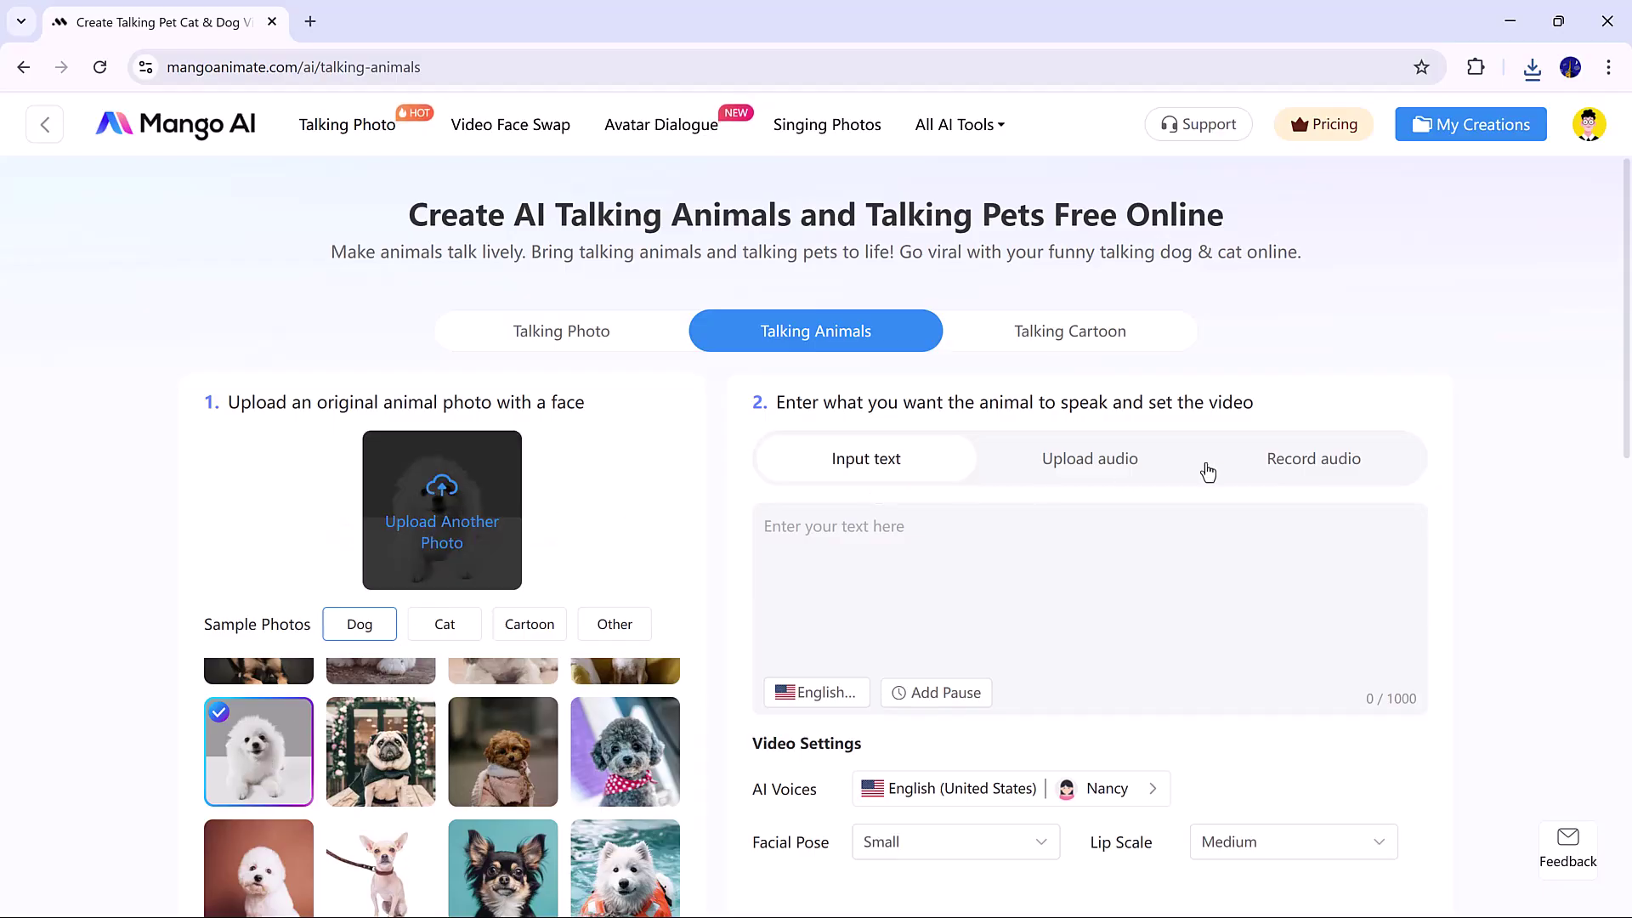
- Paste the seven-line, 170-character dog script into the Input text box
click(930, 547)
text(I am a dog, and I love to run in the park. I wag my tail when I’m happy or excited. My favorite time of day is when my human gives me treats. I bark to protect my home and my family. I don’t like baths, but I love rolling in the grass. I understand when my human is sad and try to comfort them. I may be just a dog, but to my family, I’m everything.)
scroll(1082, 629, down, 2)
scroll(1083, 630, up, 1)
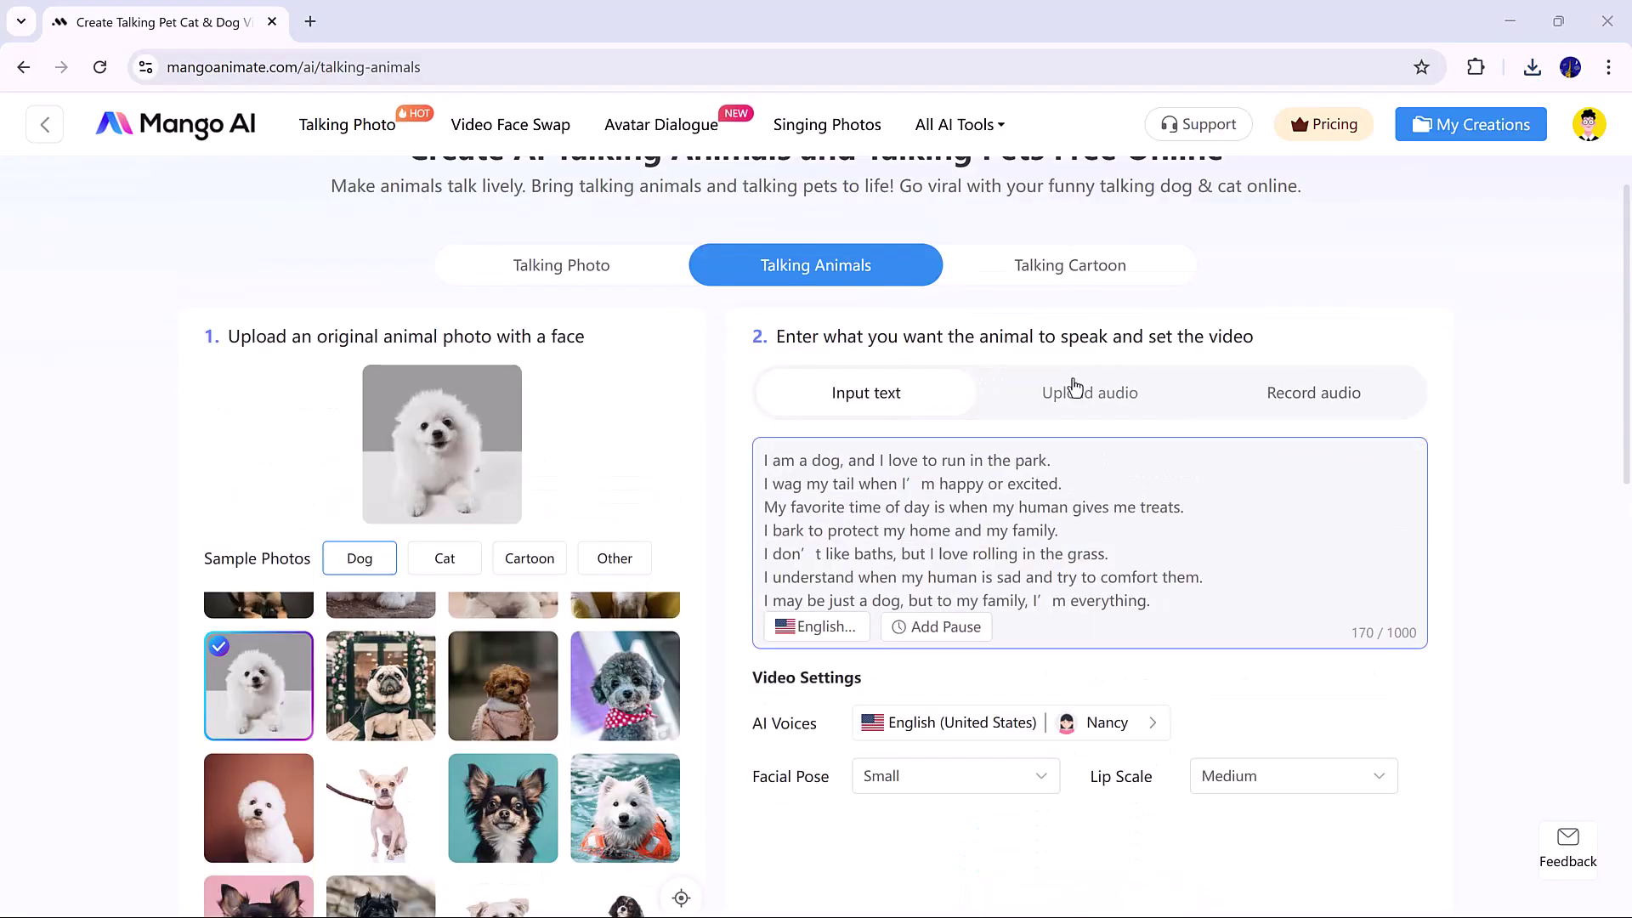
- Open AI Voices and the Languages filter to find English (Australia)
click(983, 731)
click(425, 255)
scroll(426, 572, down, 5)
scroll(400, 455, up, 5)
- Filter voices to English (Australia), preview Neil, and confirm him as the dog's voice
click(400, 446)
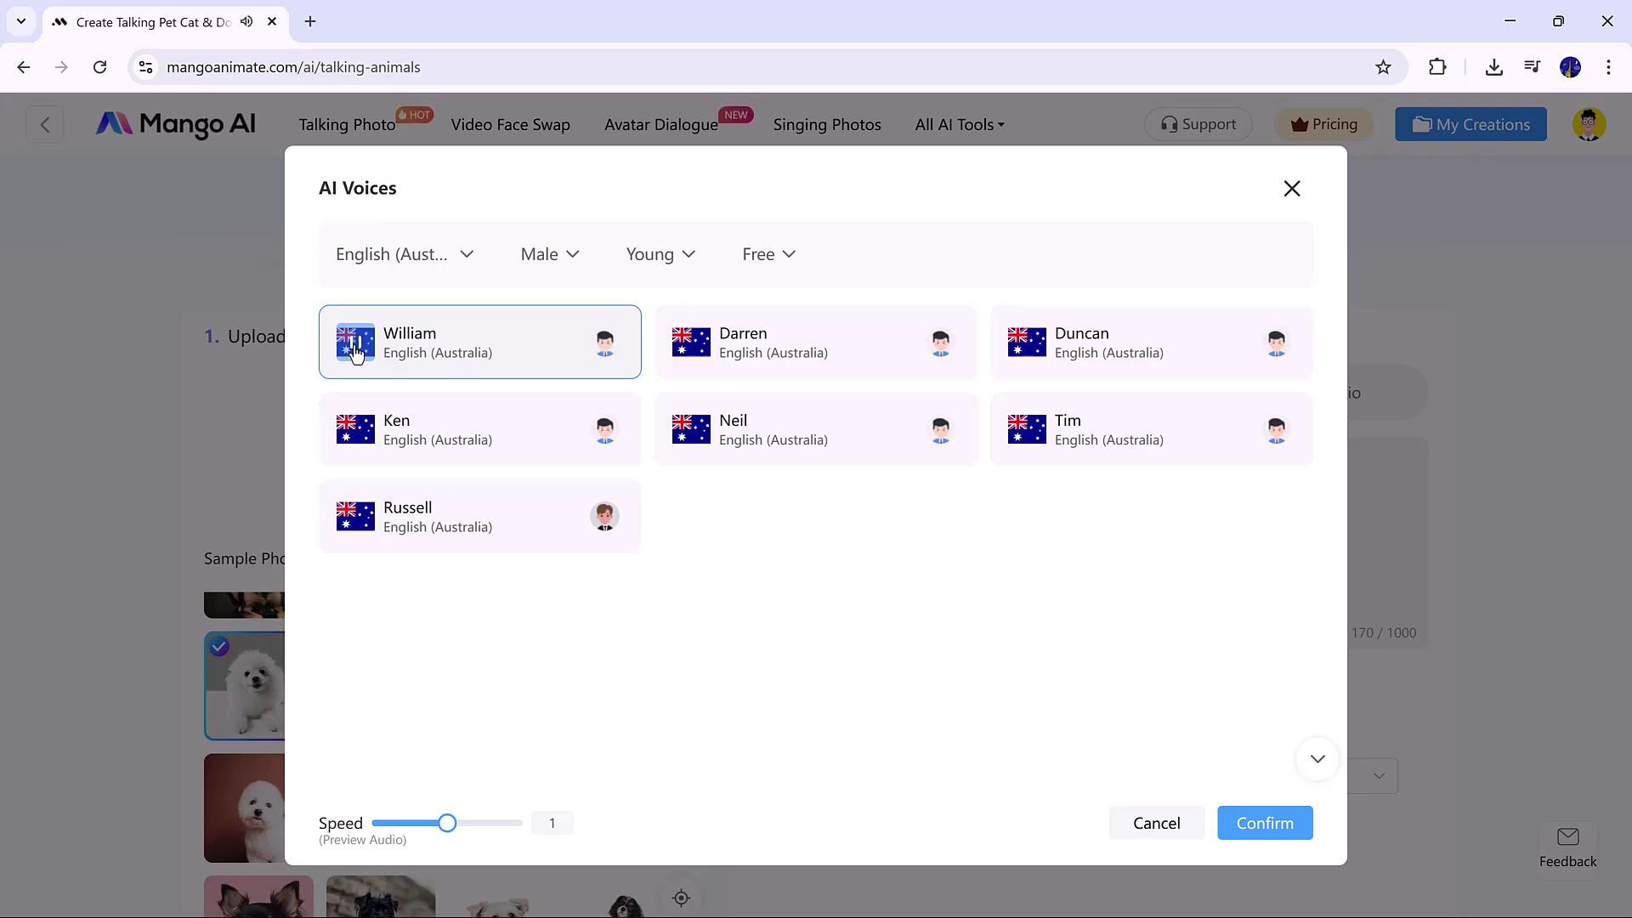
click(702, 433)
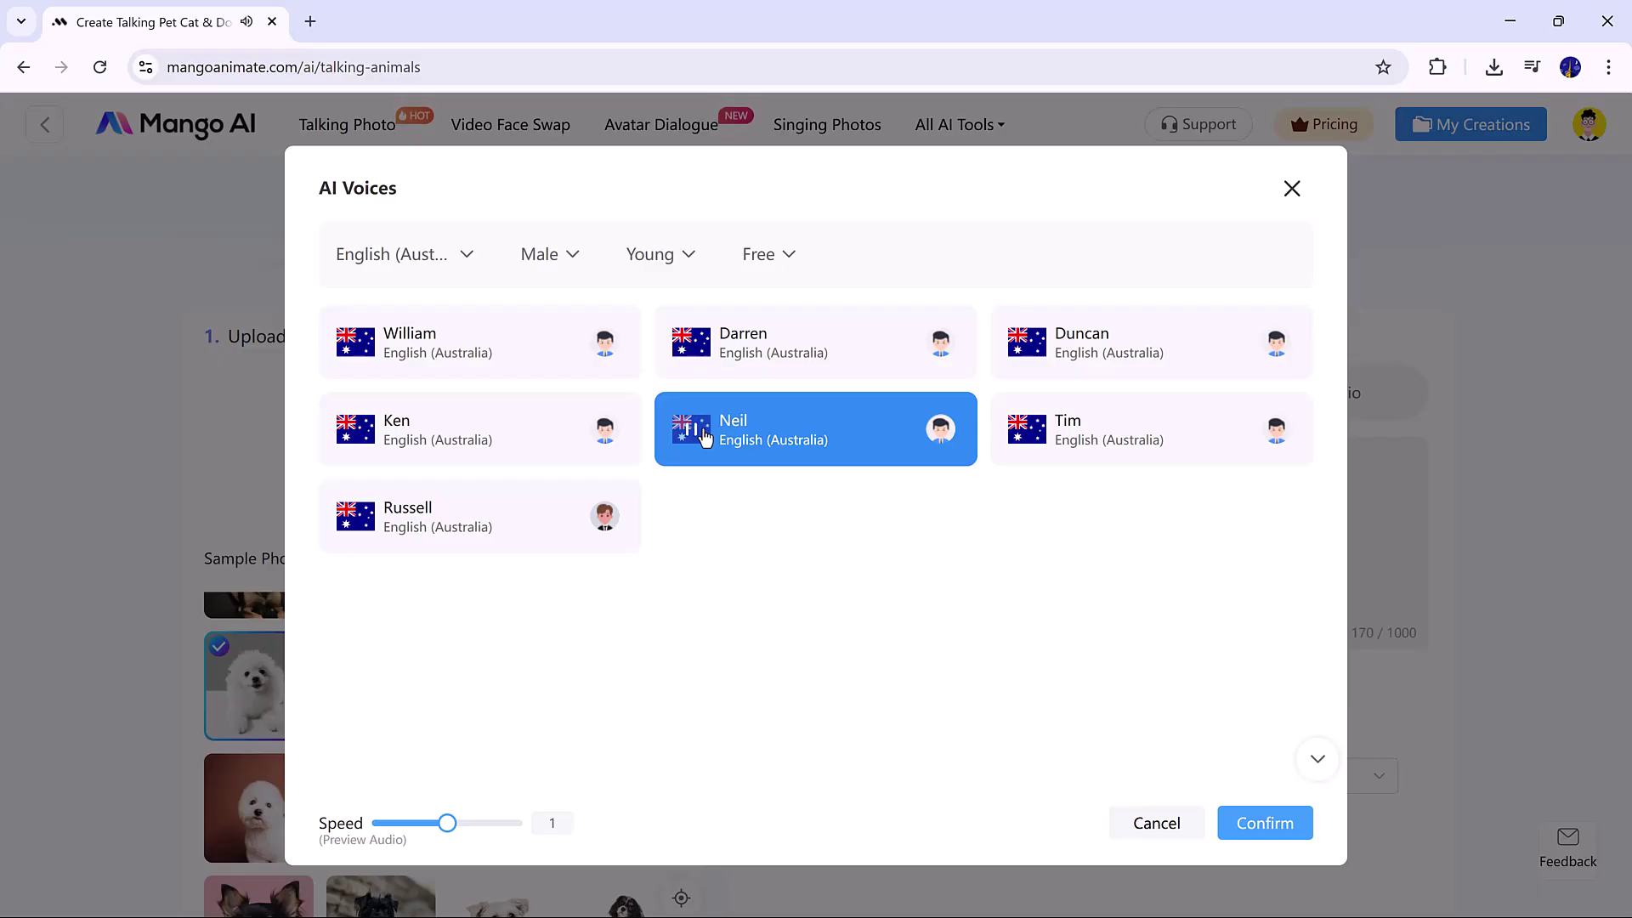
click(1262, 838)
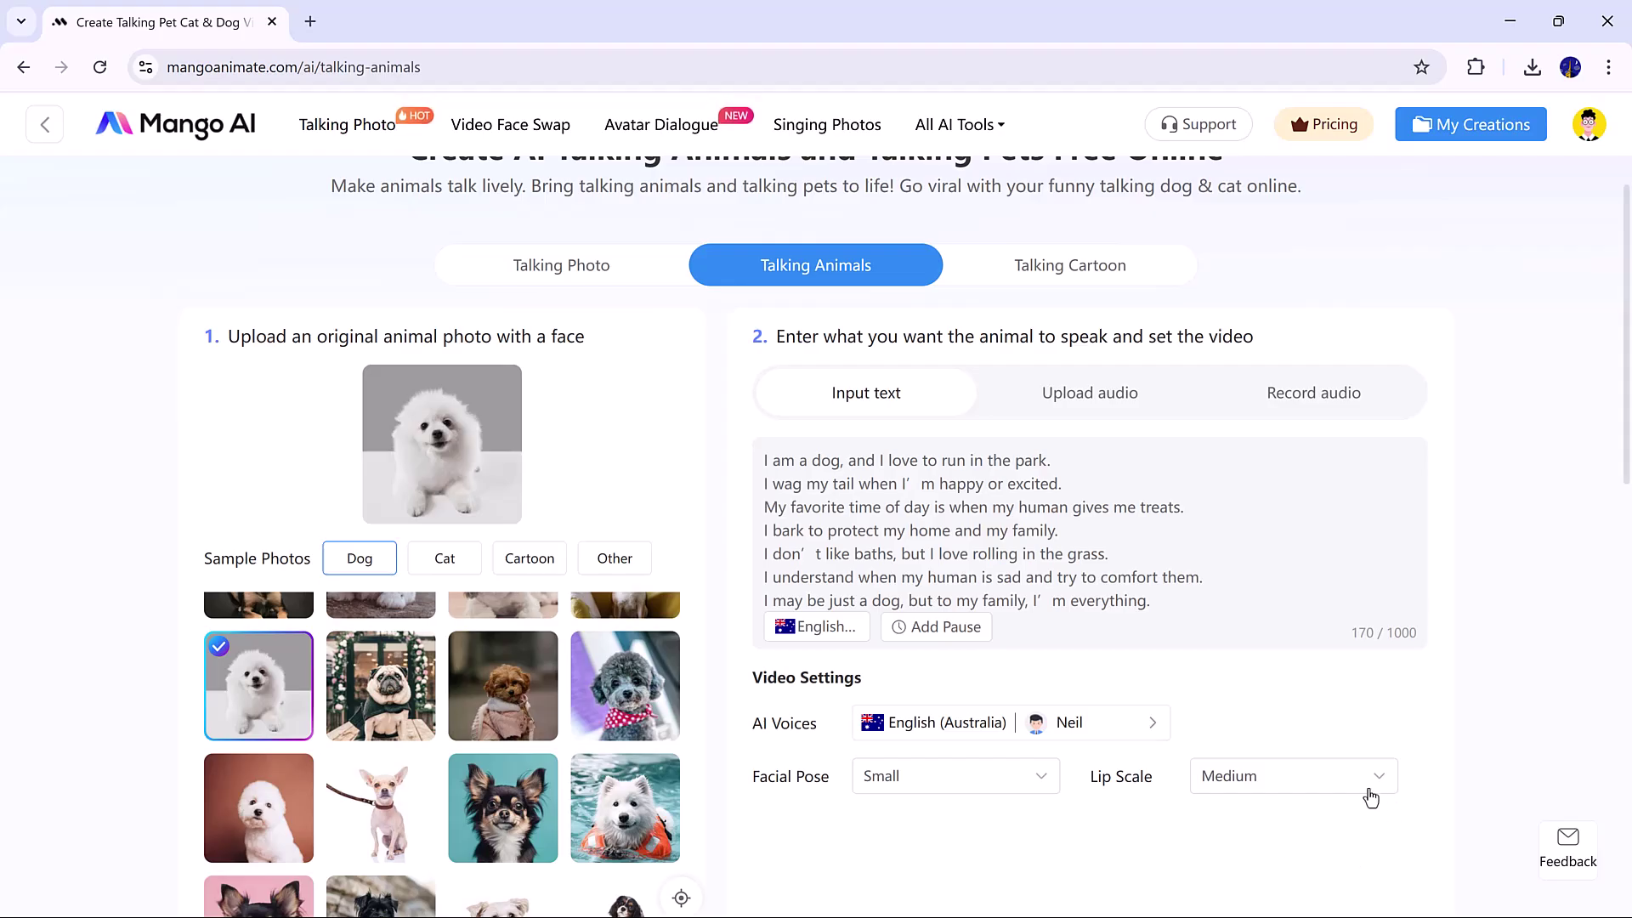
- Set Facial Pose to Medium and generate the talking Pomeranian video
click(1032, 777)
scroll(1097, 786, down, 3)
click(1139, 742)
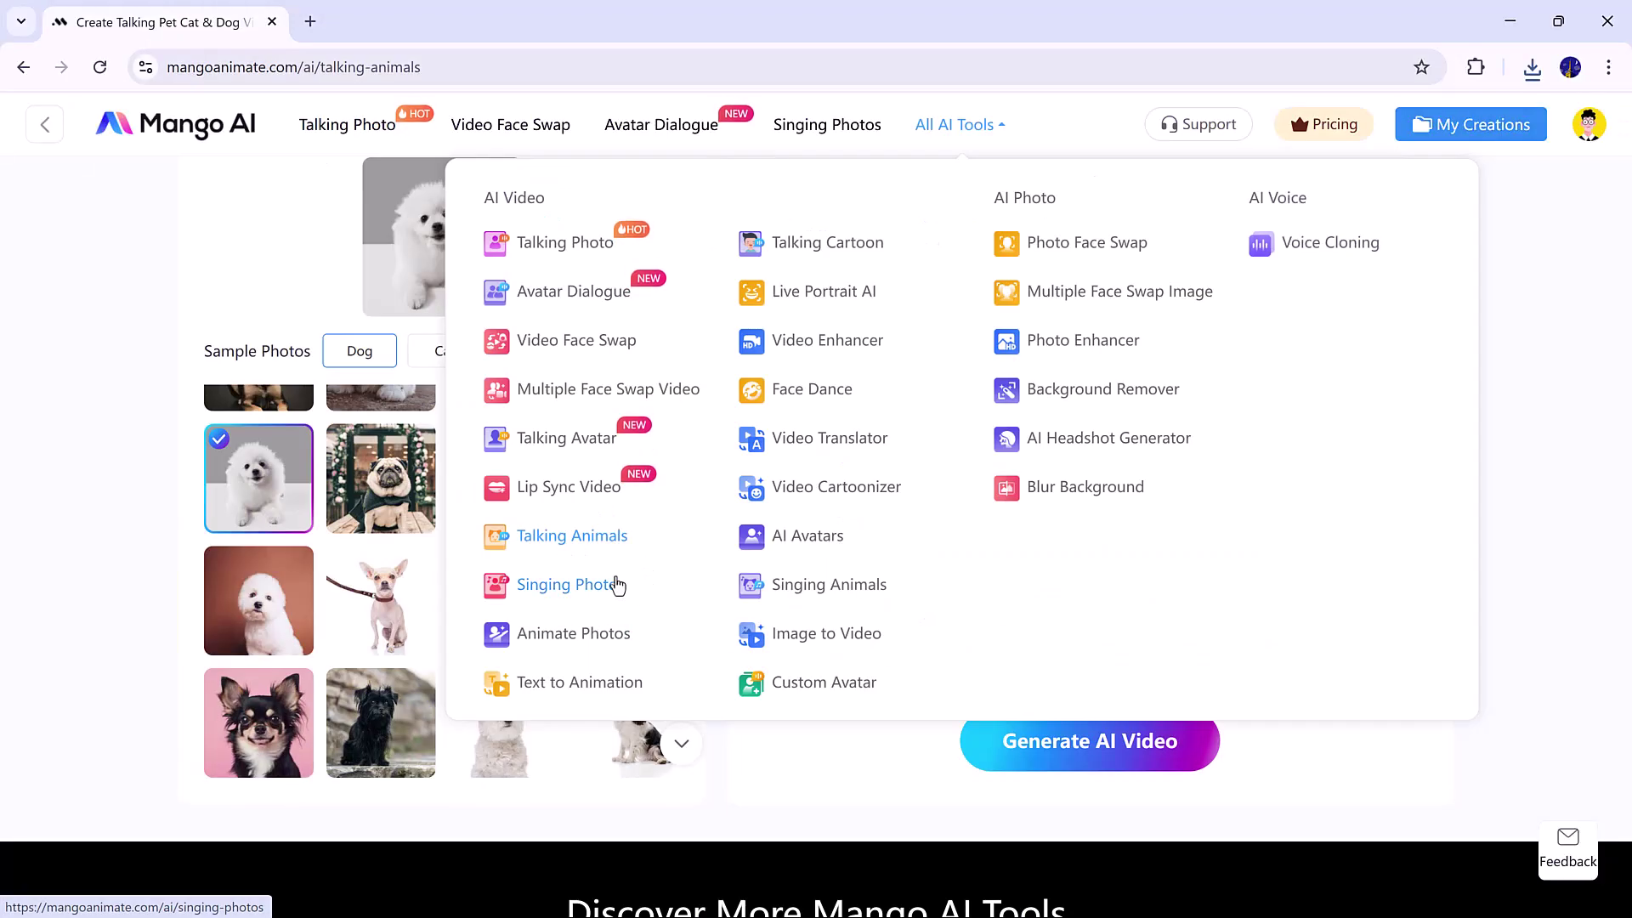
- In Singing Photos, use the blonde cartoon girl sample as the singer with the Precious Girl song
click(617, 584)
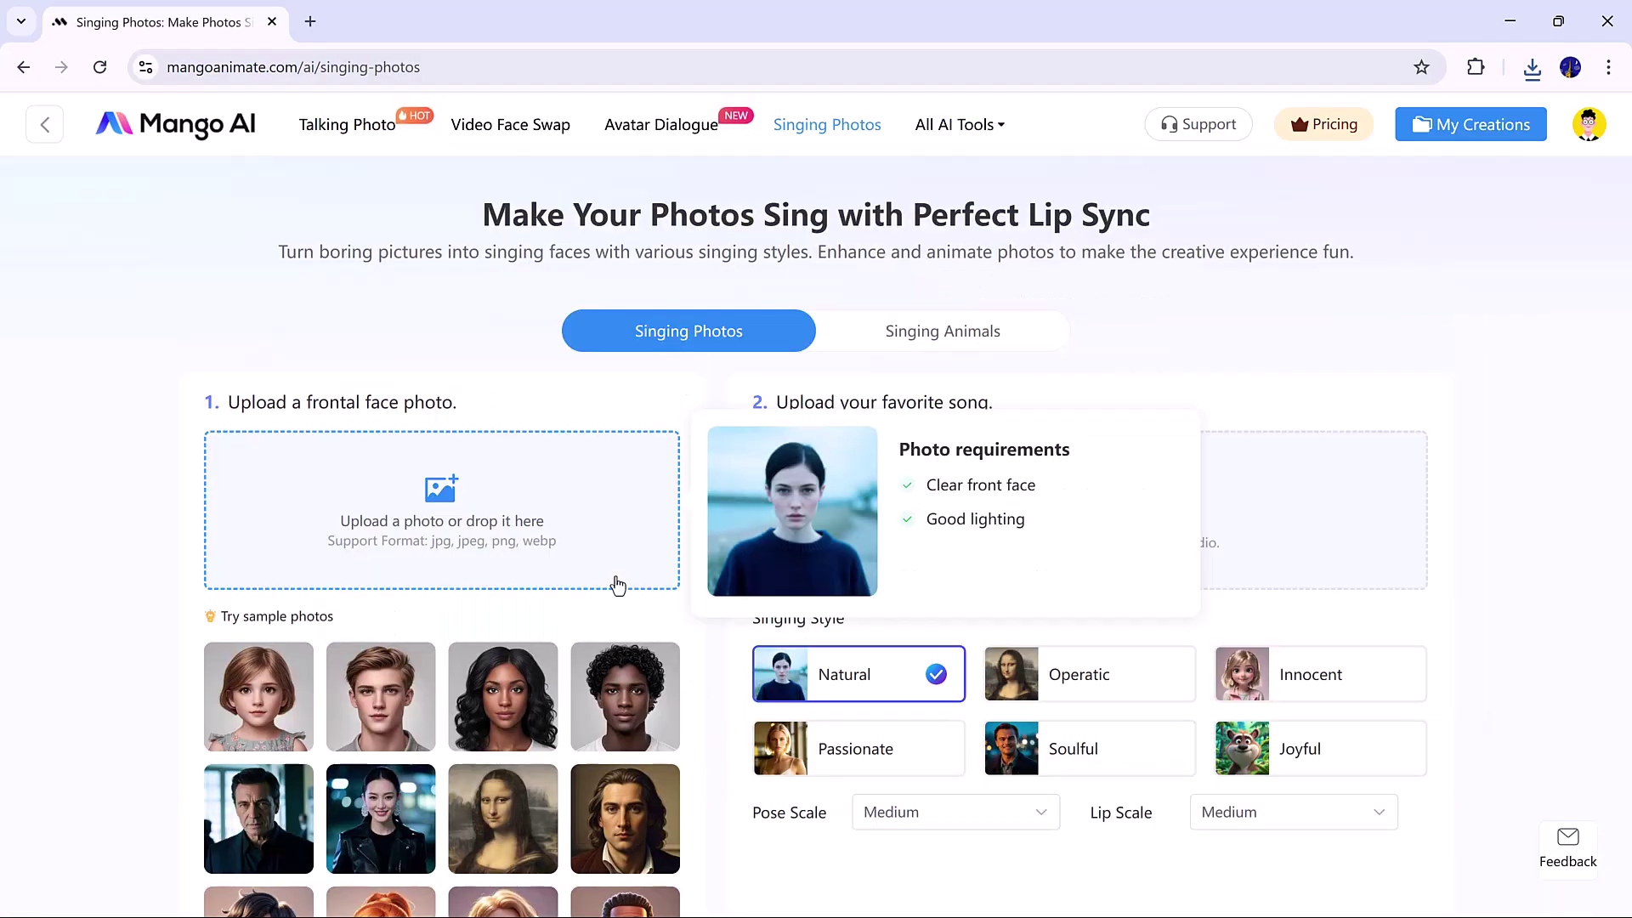
click(381, 819)
scroll(400, 705, down, 3)
scroll(510, 722, down, 2)
click(648, 720)
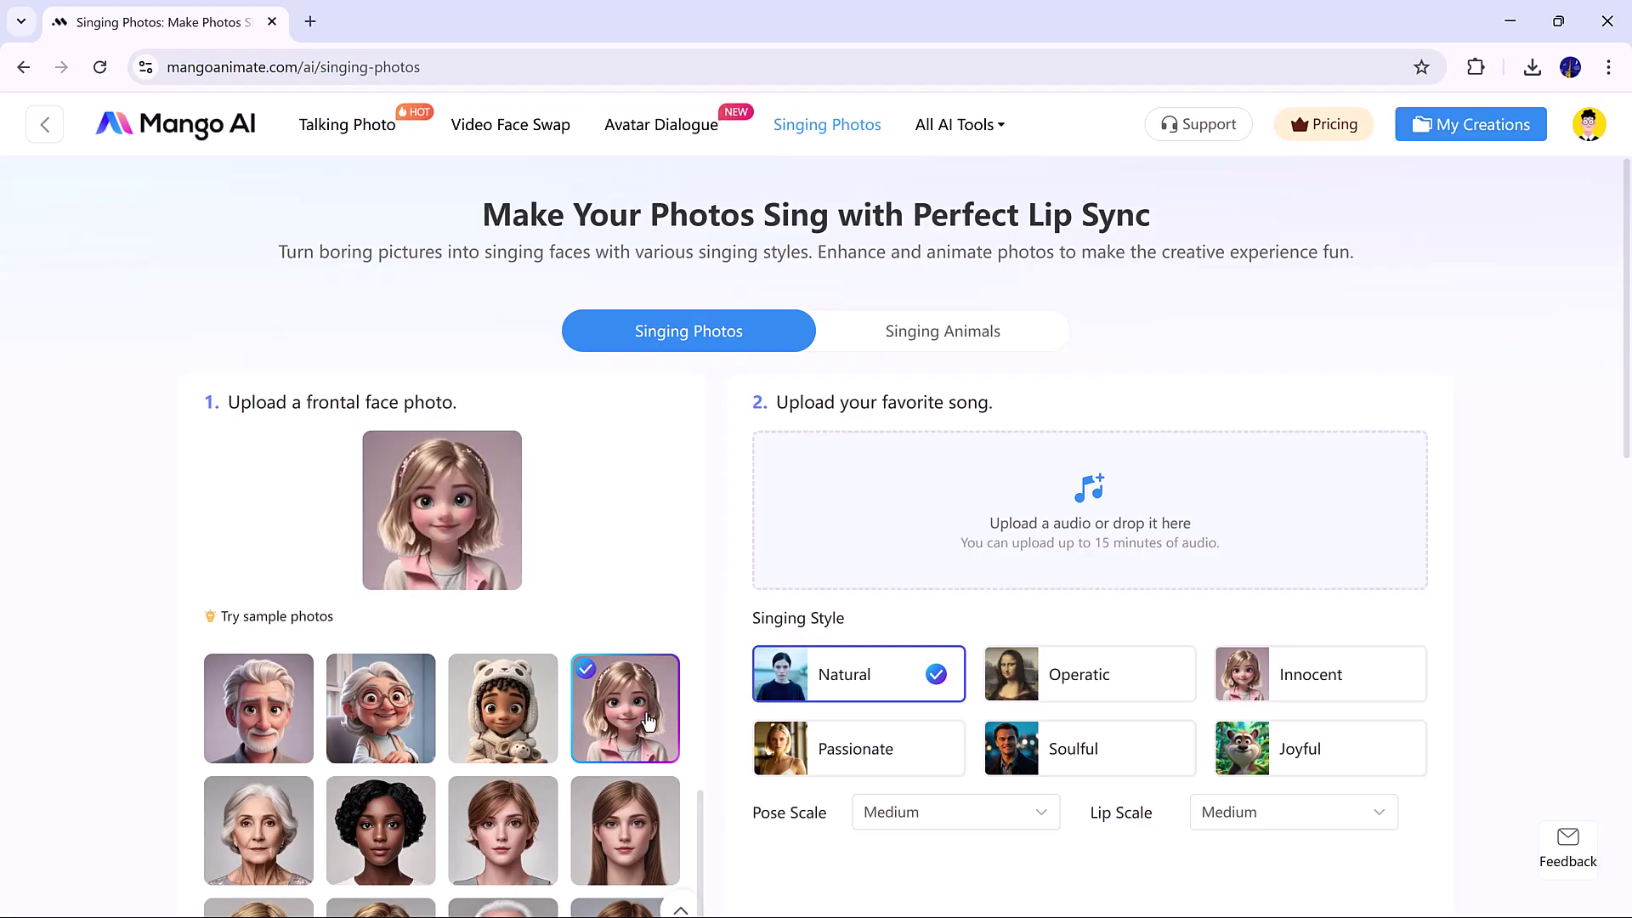
click(923, 570)
double_click(226, 223)
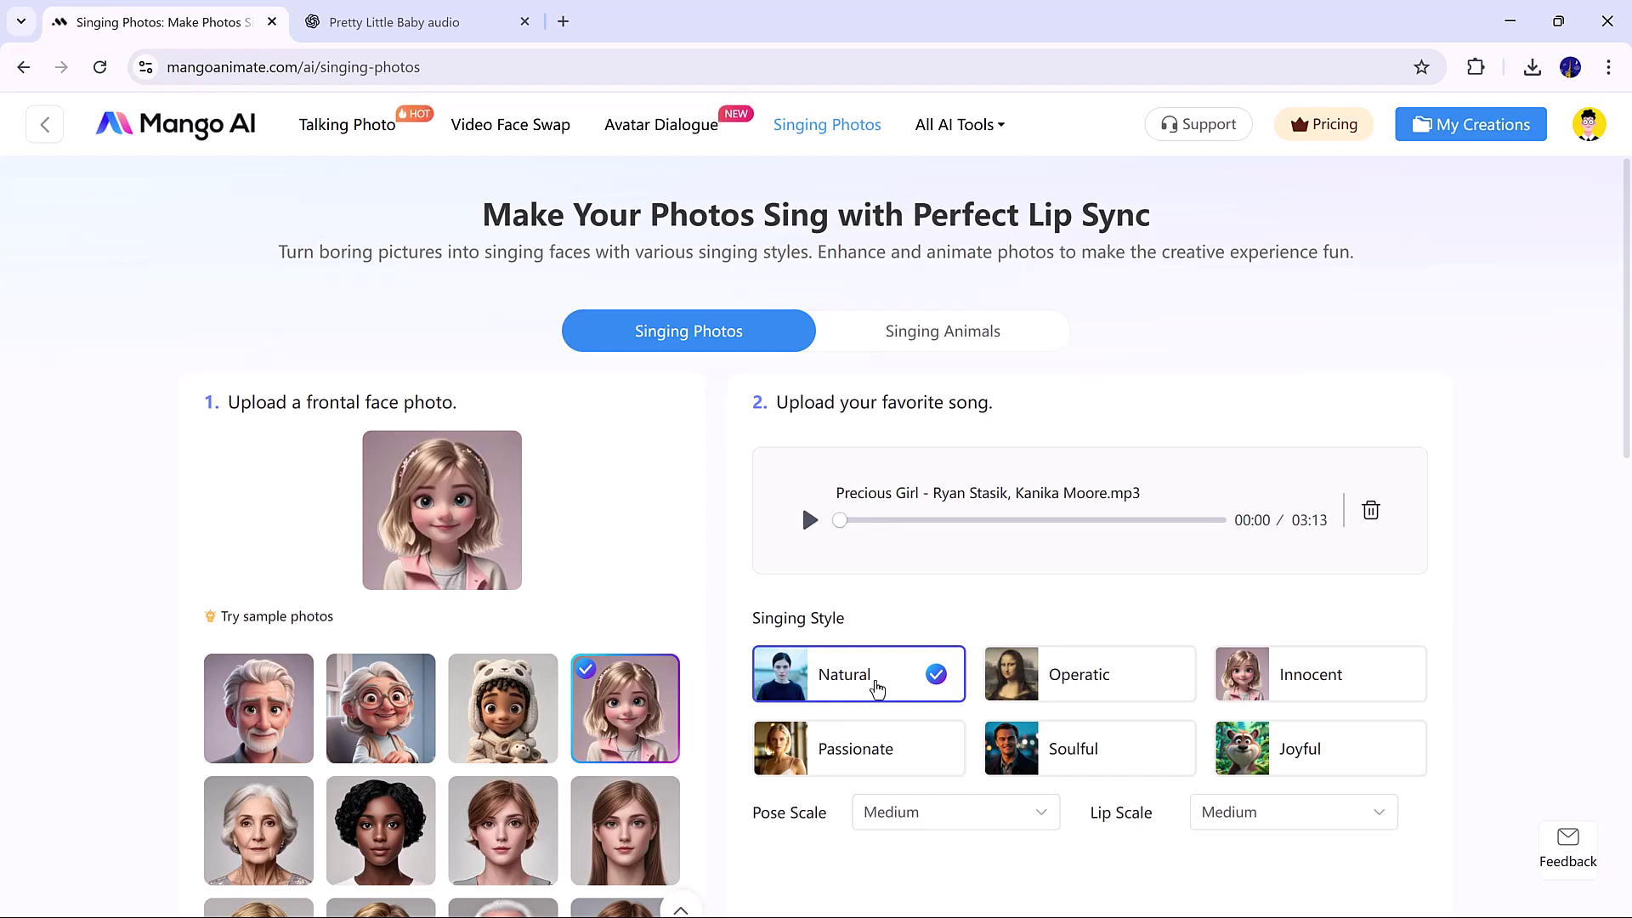
- Choose the Innocent style, keep Medium pose and lip scales, and generate the video
click(1313, 674)
click(991, 823)
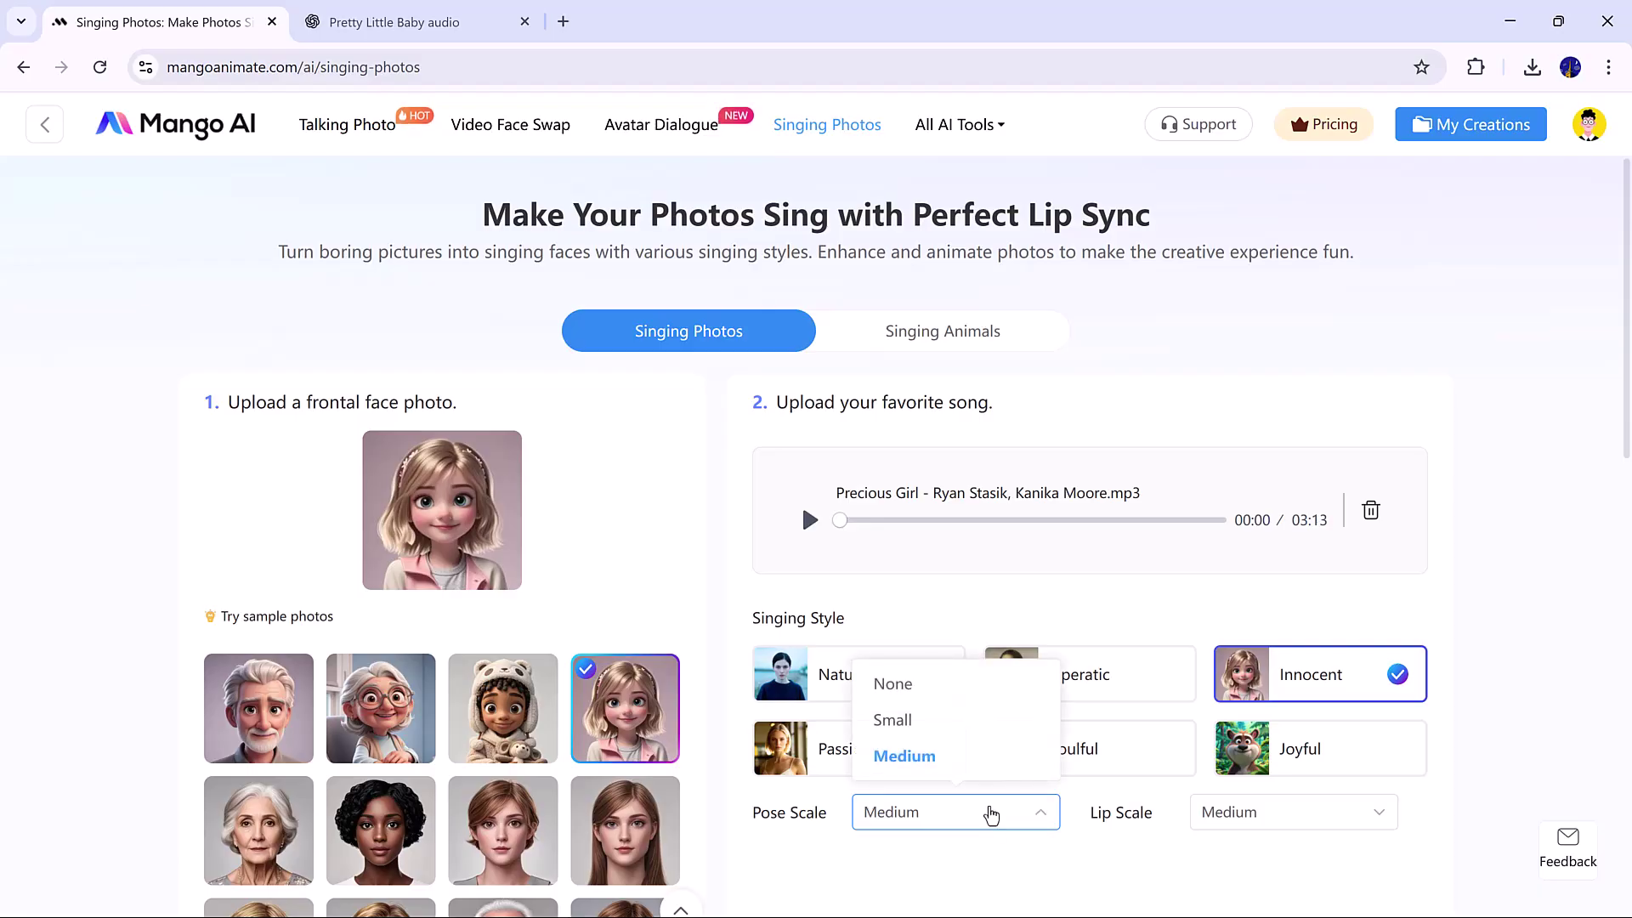
click(989, 768)
click(1342, 828)
click(1242, 718)
scroll(1156, 833, down, 2)
click(1135, 833)
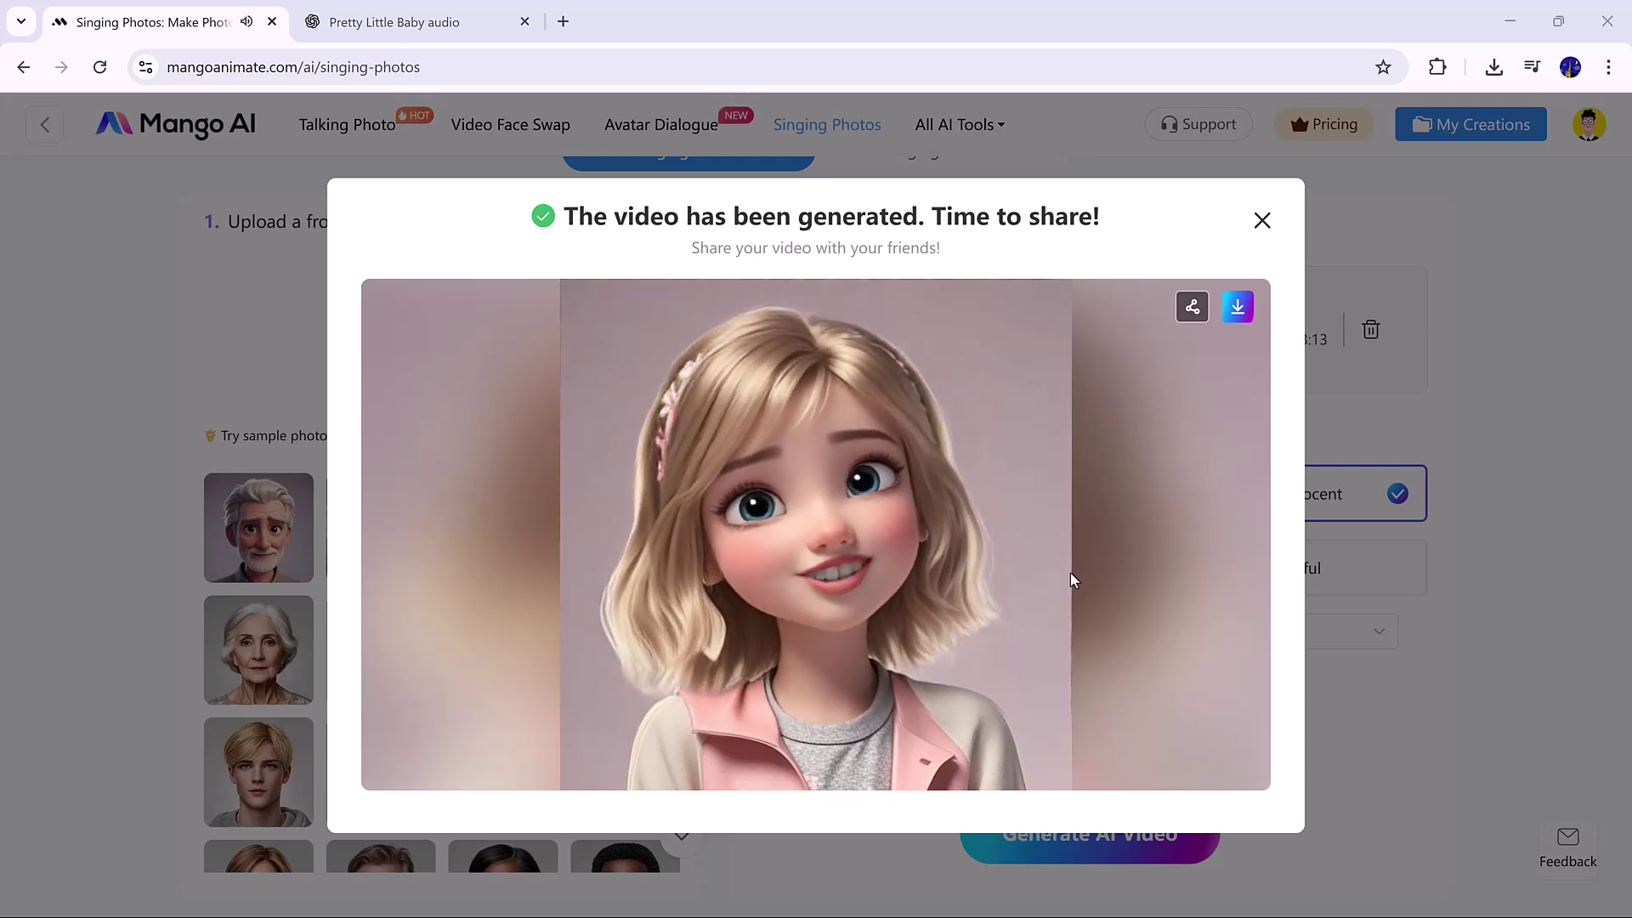
- Close the finished cartoon girl singing video window with Escape
key(Escape)
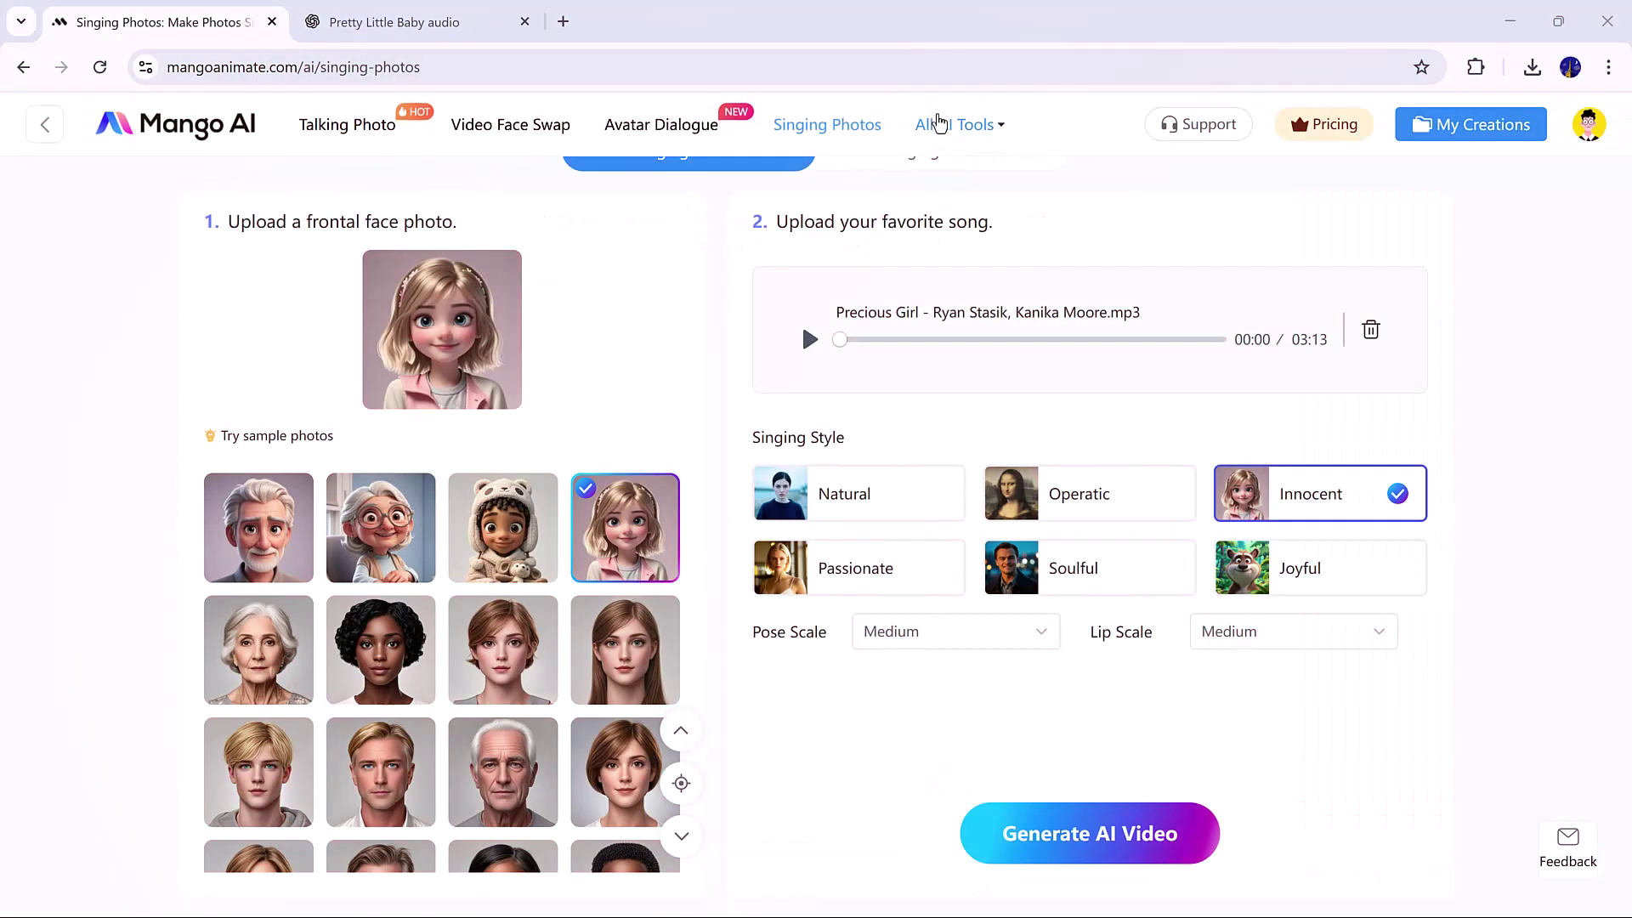
- In Singing Animals, pick the cartoon cat sample and upload the Precious Girl song
mouse_move(933, 124)
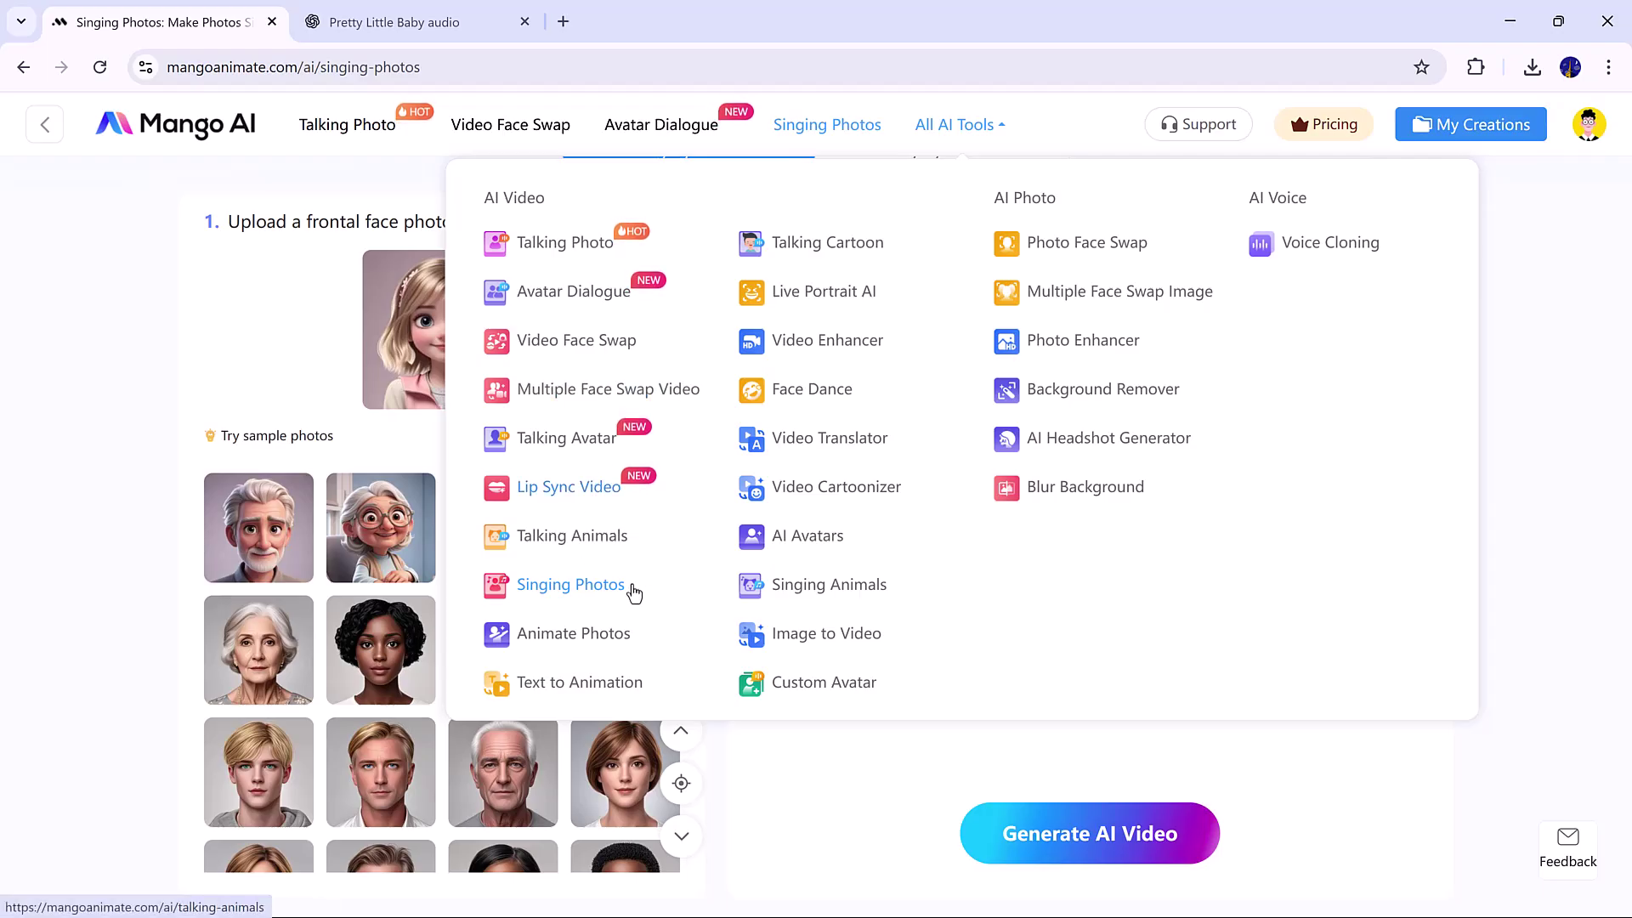
click(812, 584)
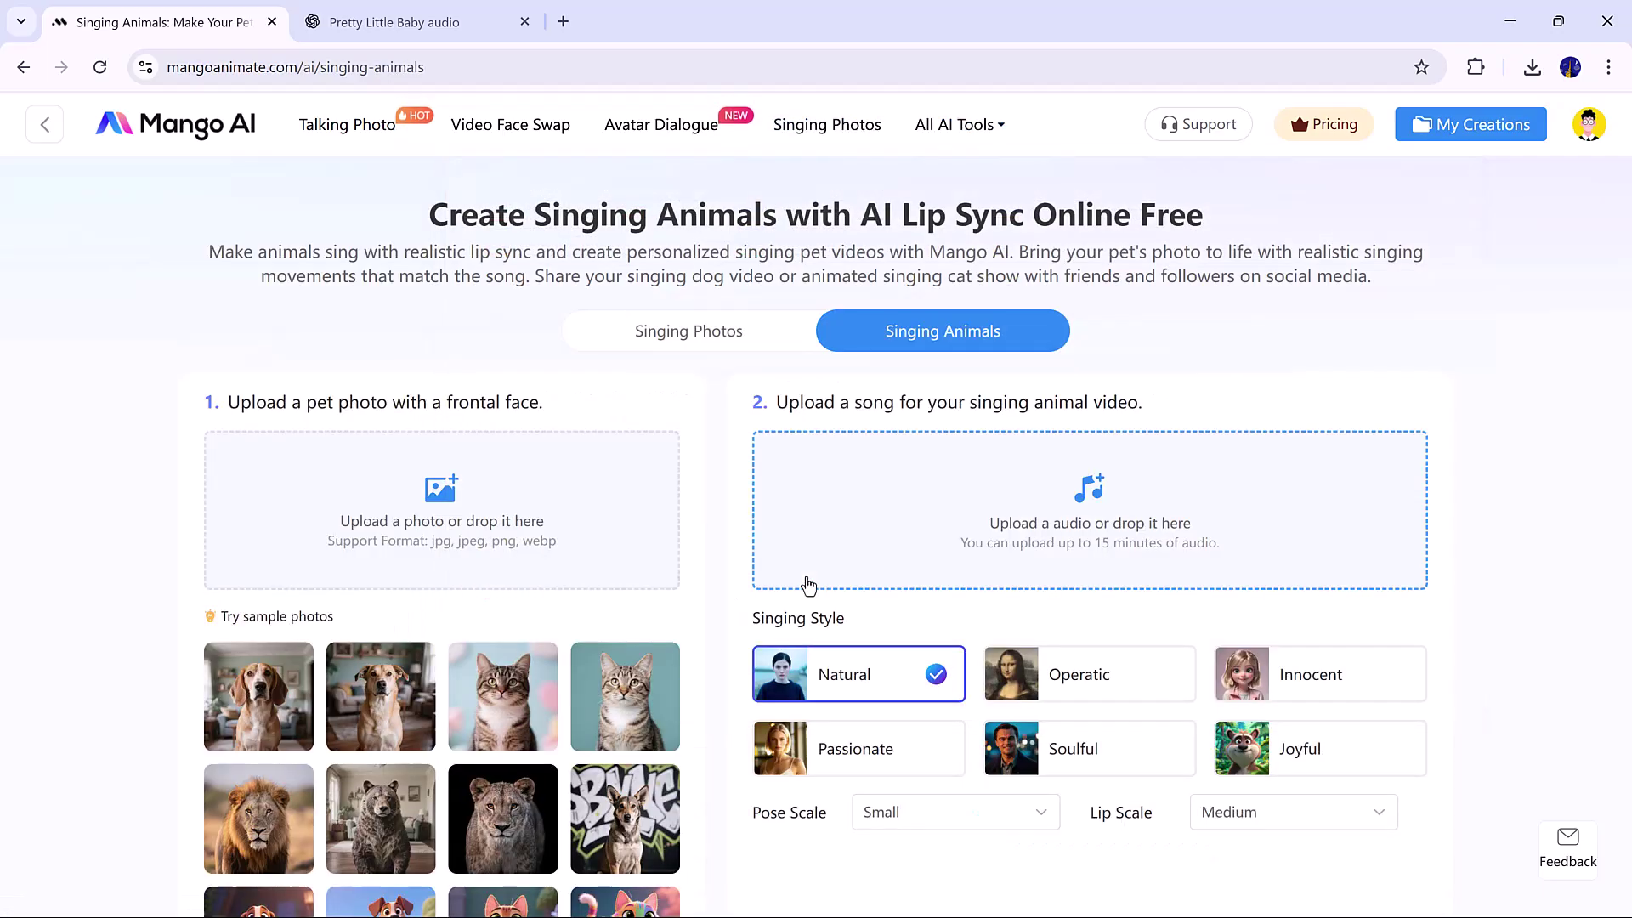
scroll(624, 487, down, 5)
click(499, 393)
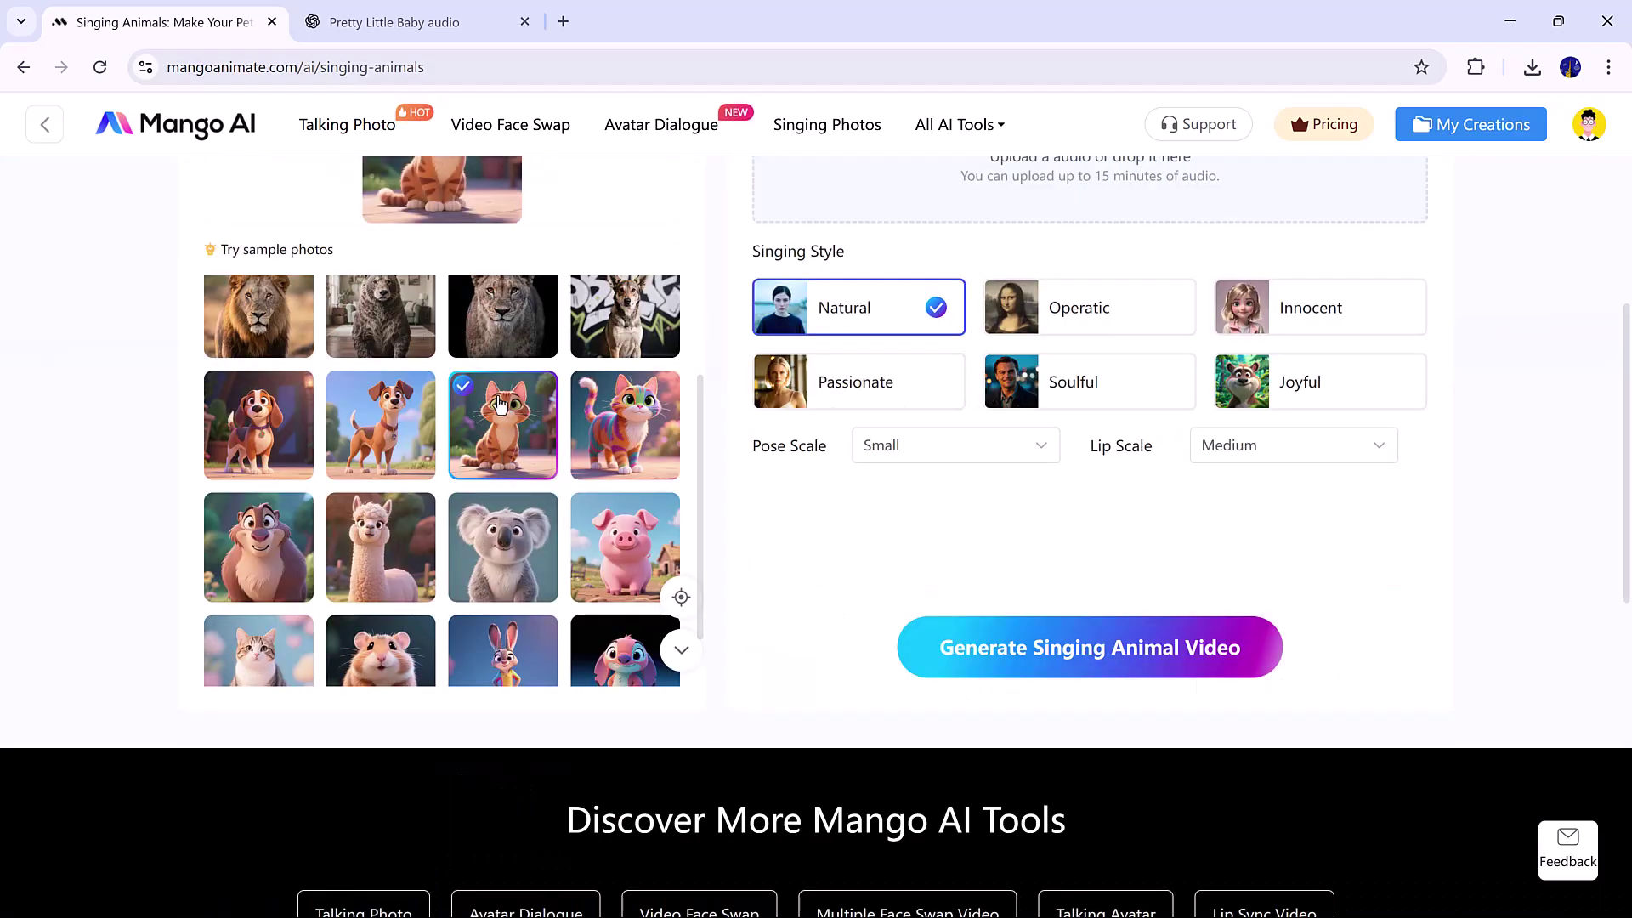
scroll(663, 386, up, 5)
click(1023, 365)
double_click(217, 166)
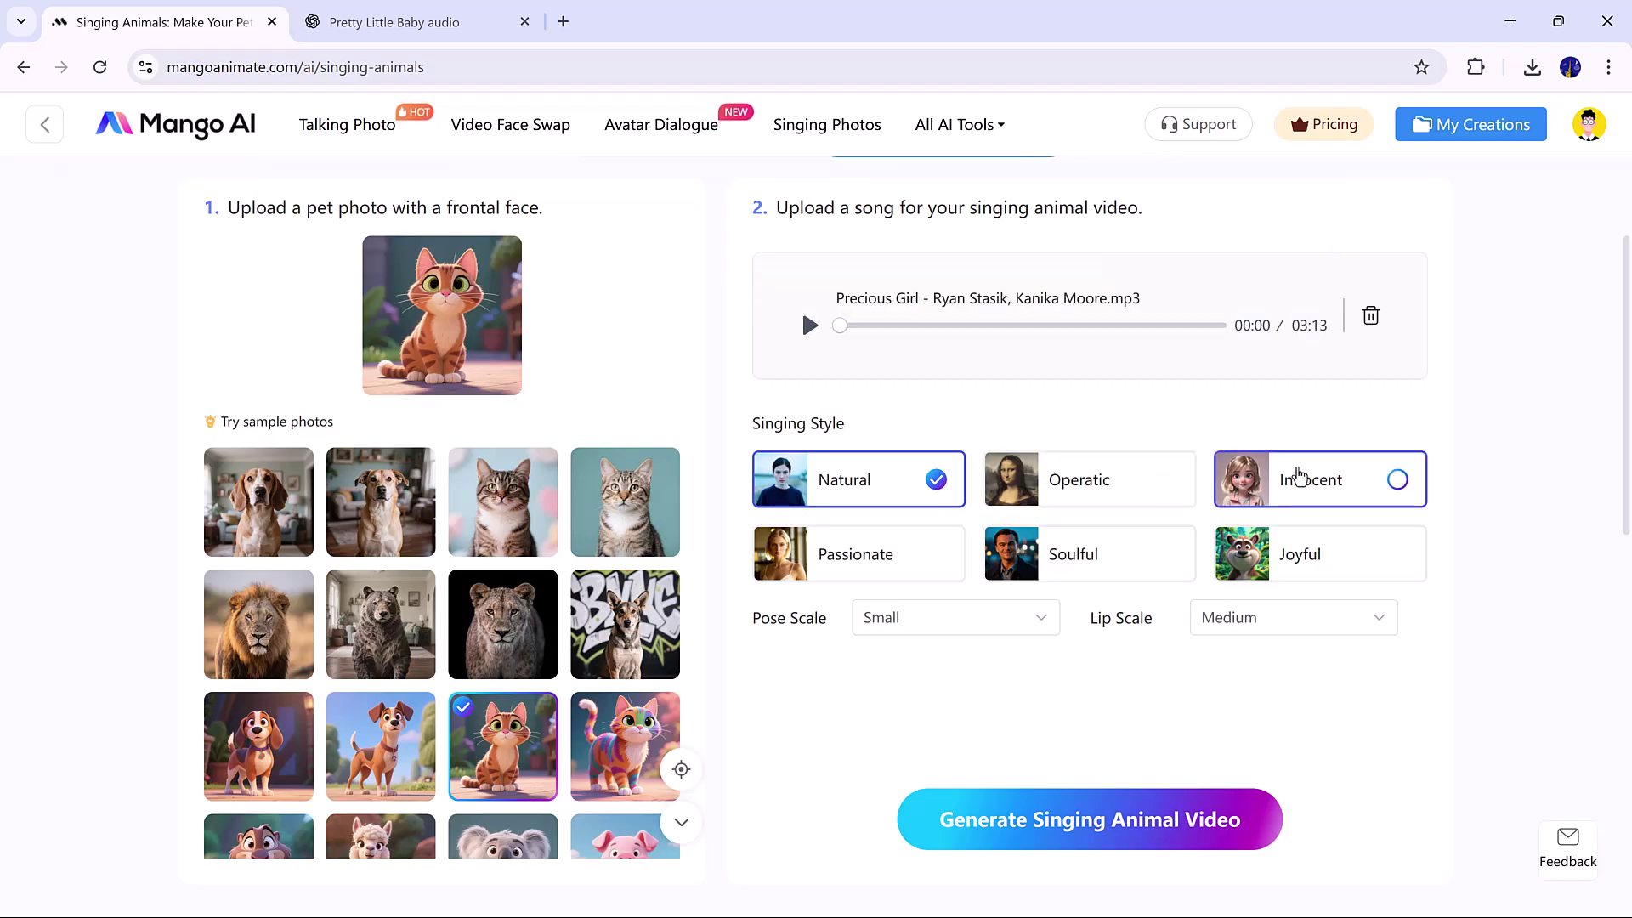
- Set the Joyful style with Medium pose and lip scales, then generate the cat video
click(1313, 555)
click(991, 618)
click(963, 747)
click(1321, 618)
click(1224, 706)
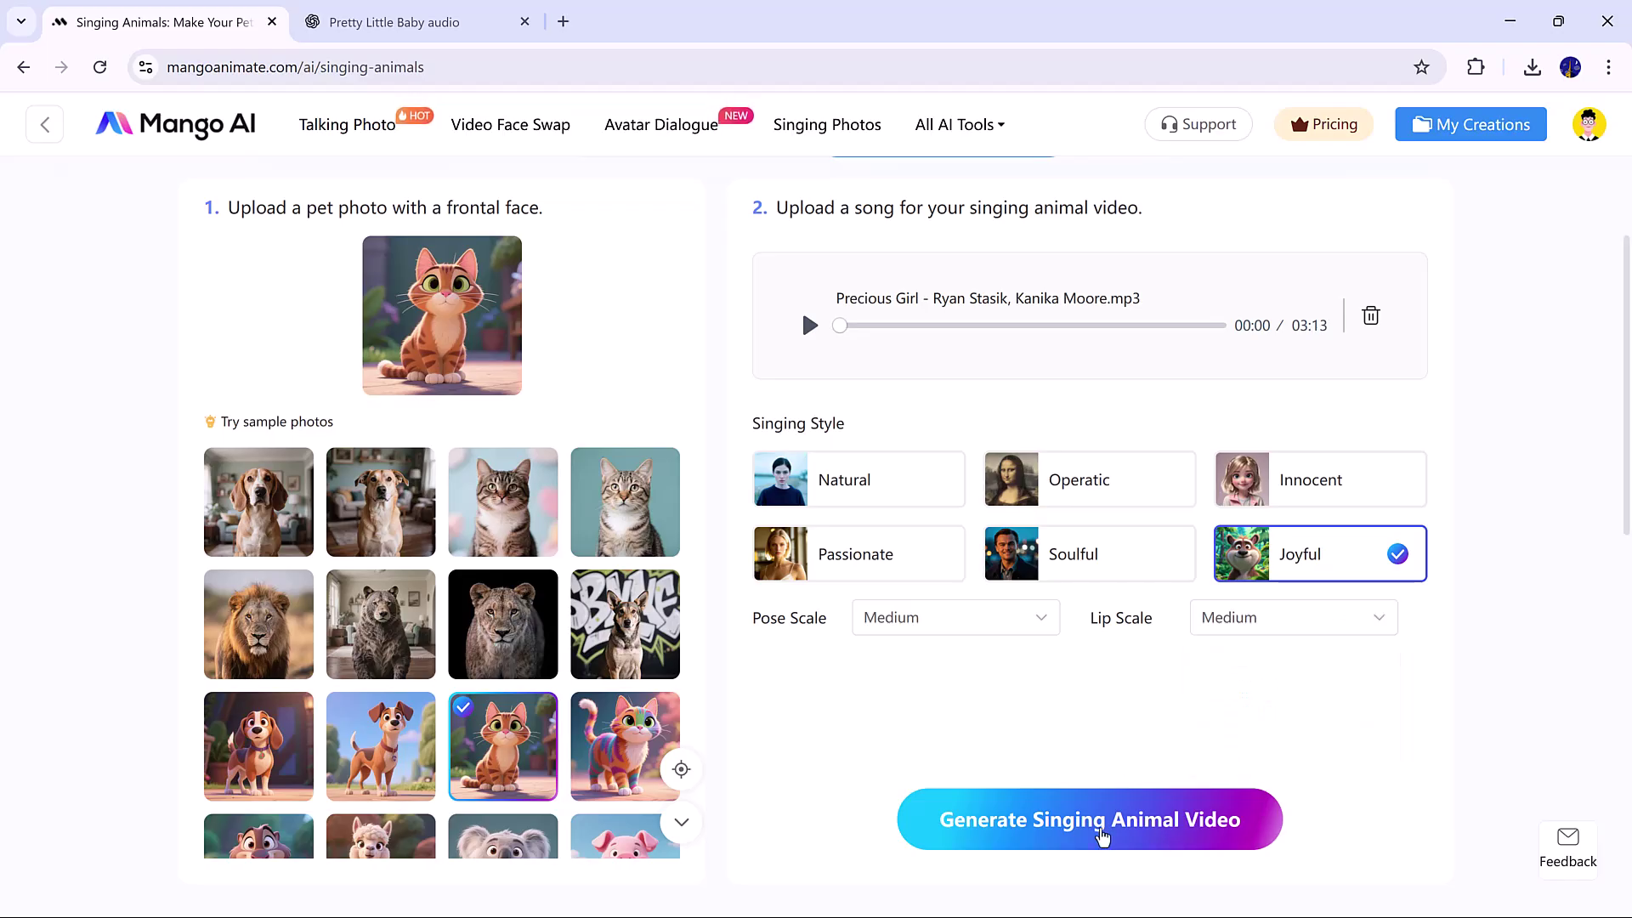
click(1101, 834)
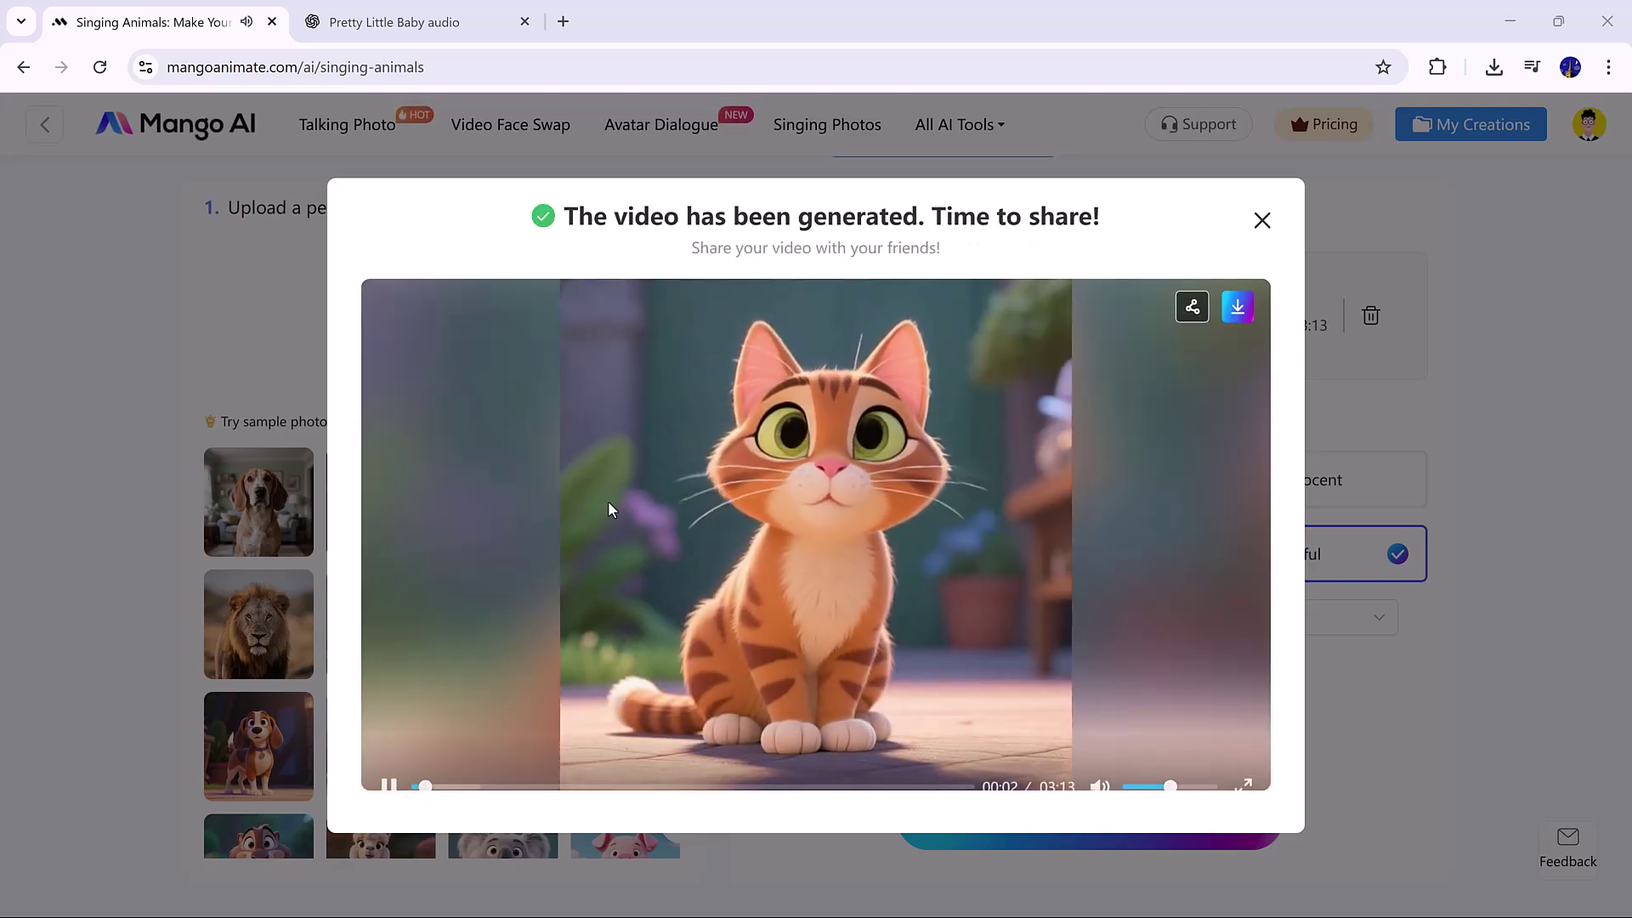
- Seek the cat video to 00:17, download it as MP4, and close the result window
click(467, 762)
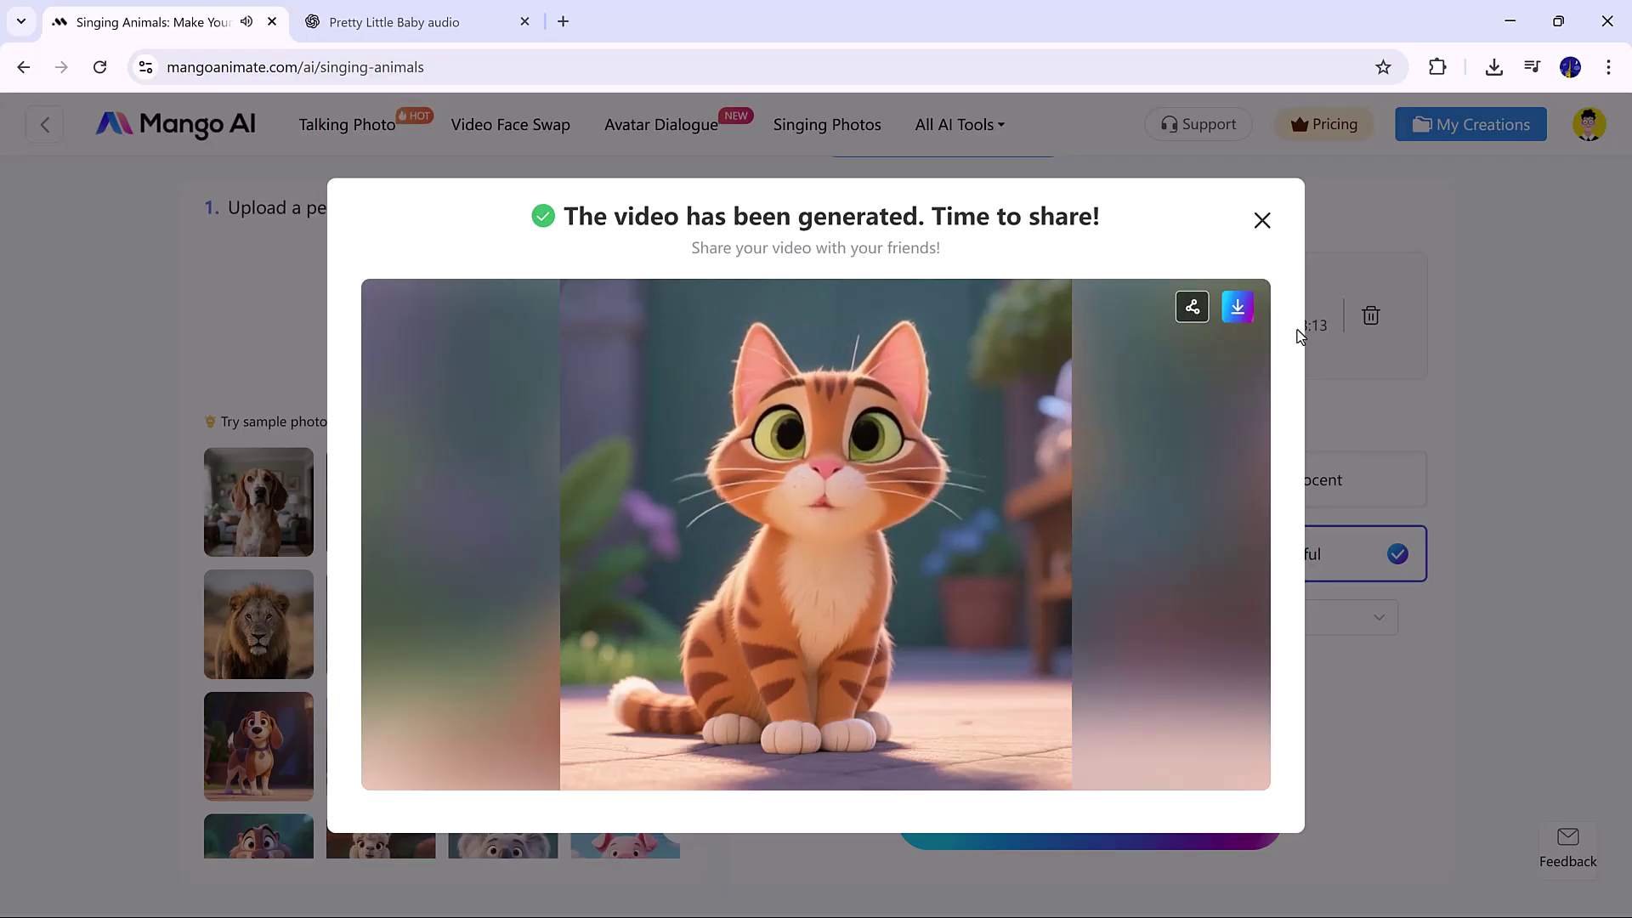
click(1239, 308)
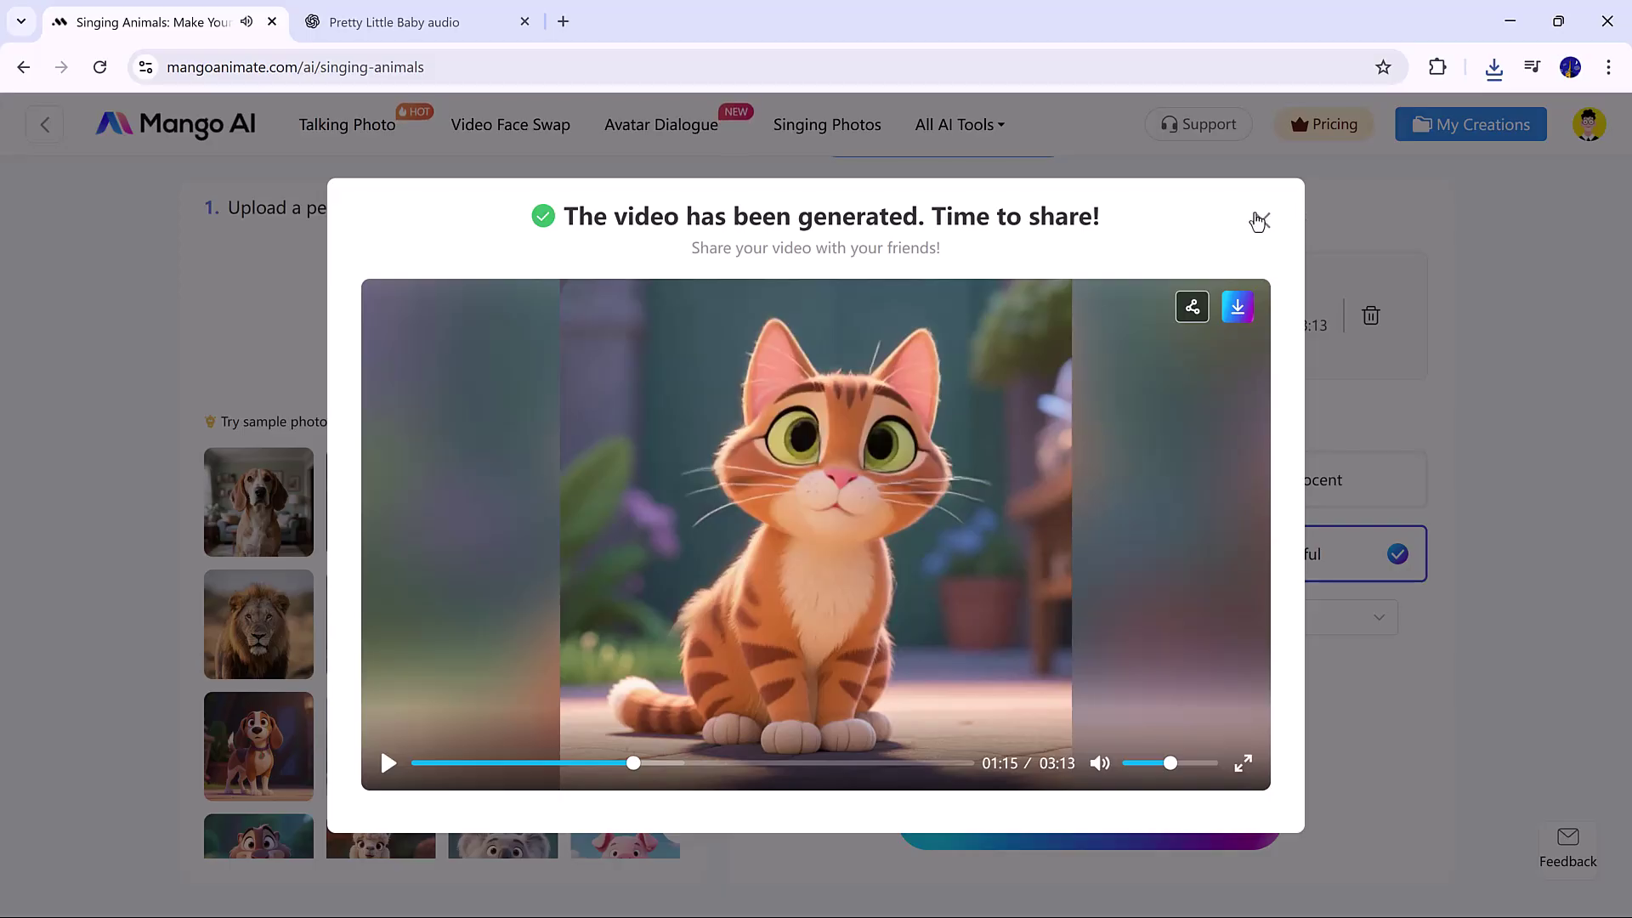
click(1260, 220)
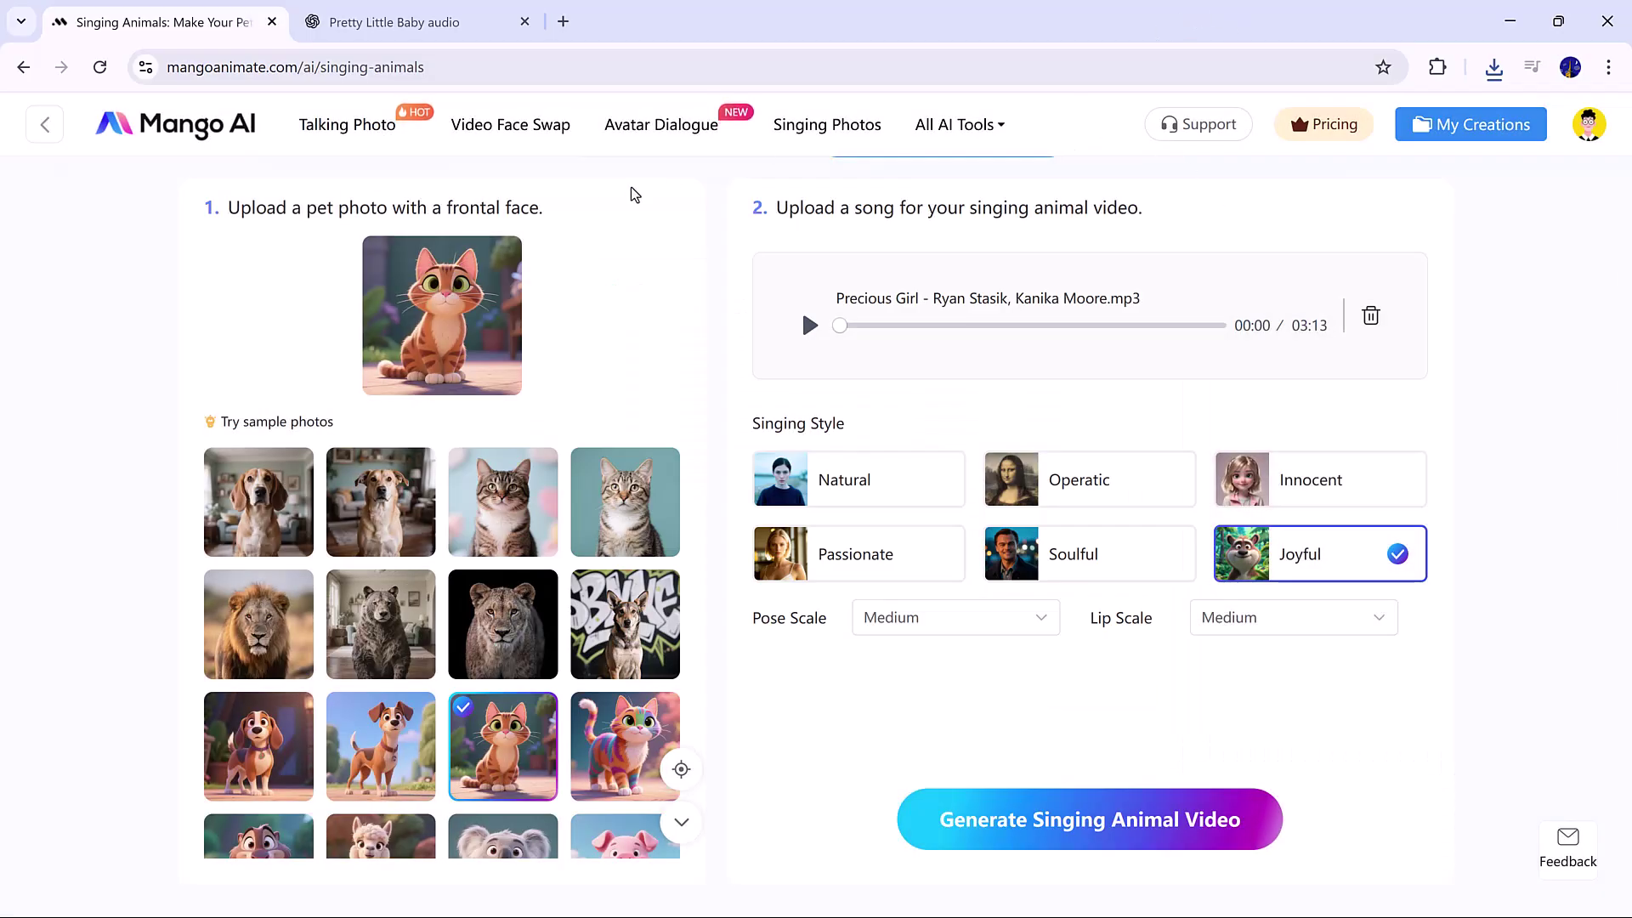
- Return to the Mango AI home page and scroll down to the customer testimonials
click(204, 127)
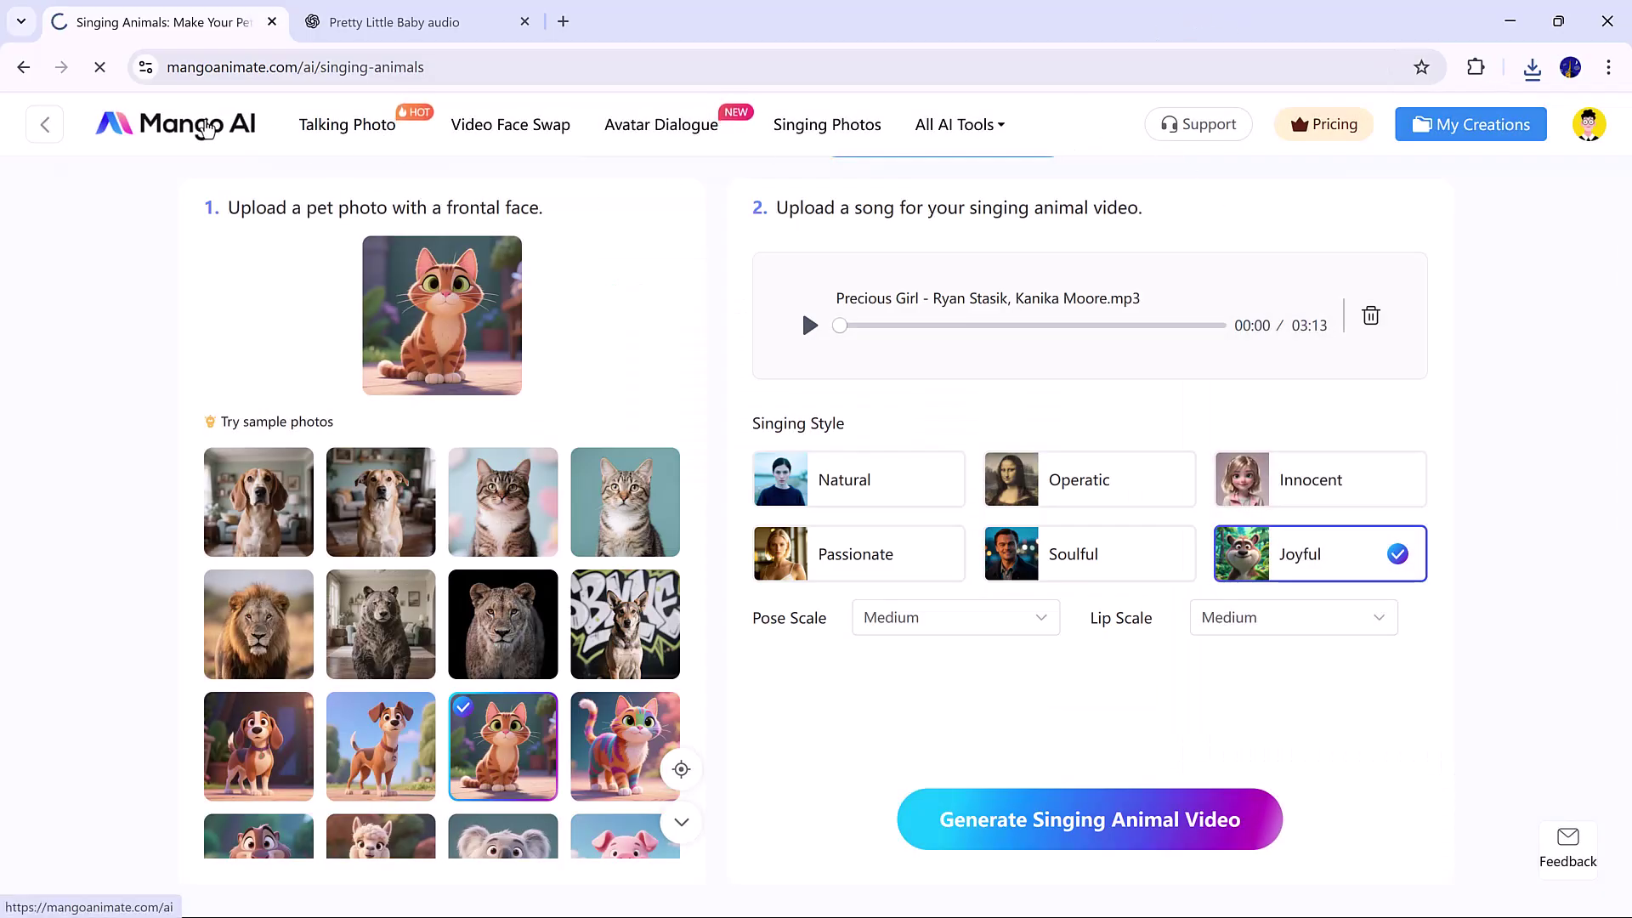
scroll(865, 652, down, 10)
scroll(865, 652, down, 10)
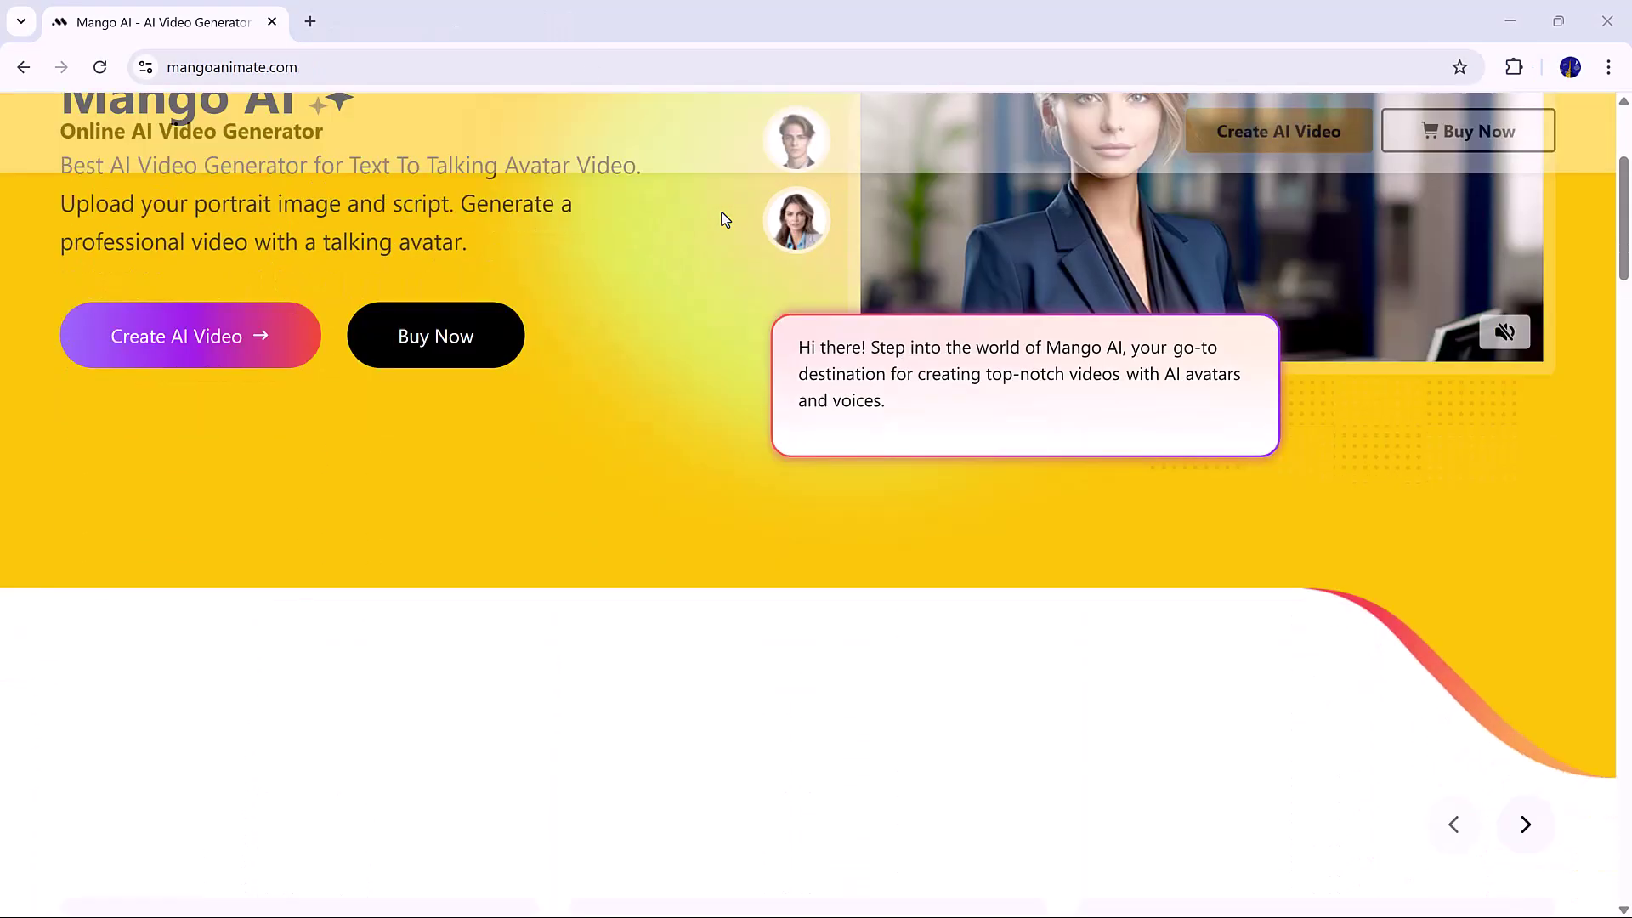
scroll(723, 219, down, 5)
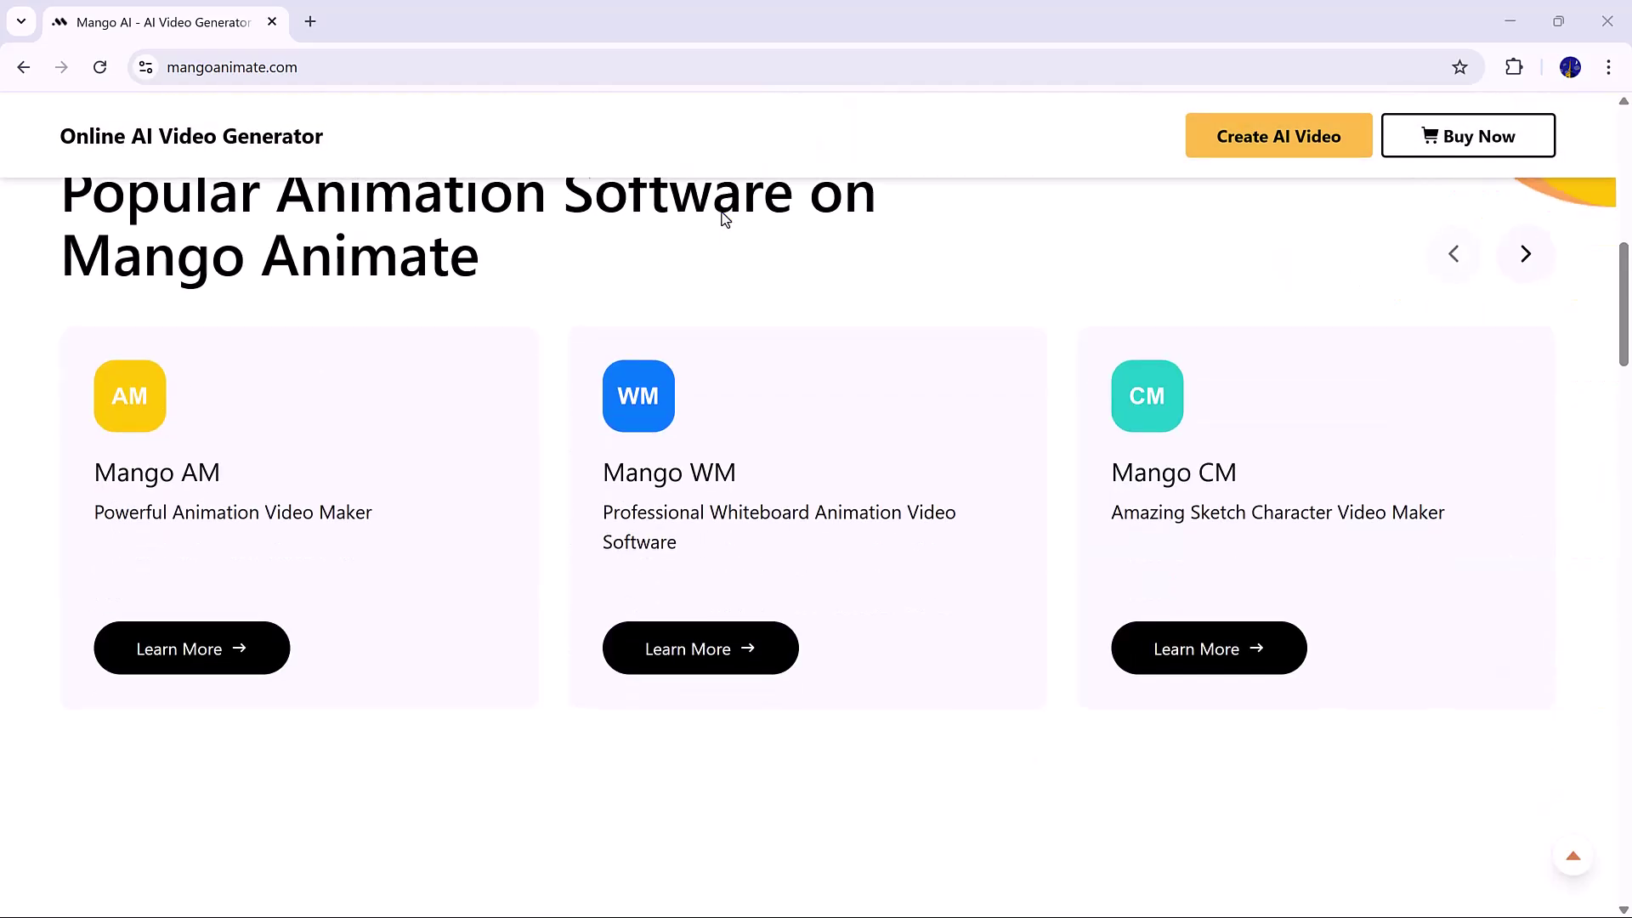
scroll(724, 220, down, 10)
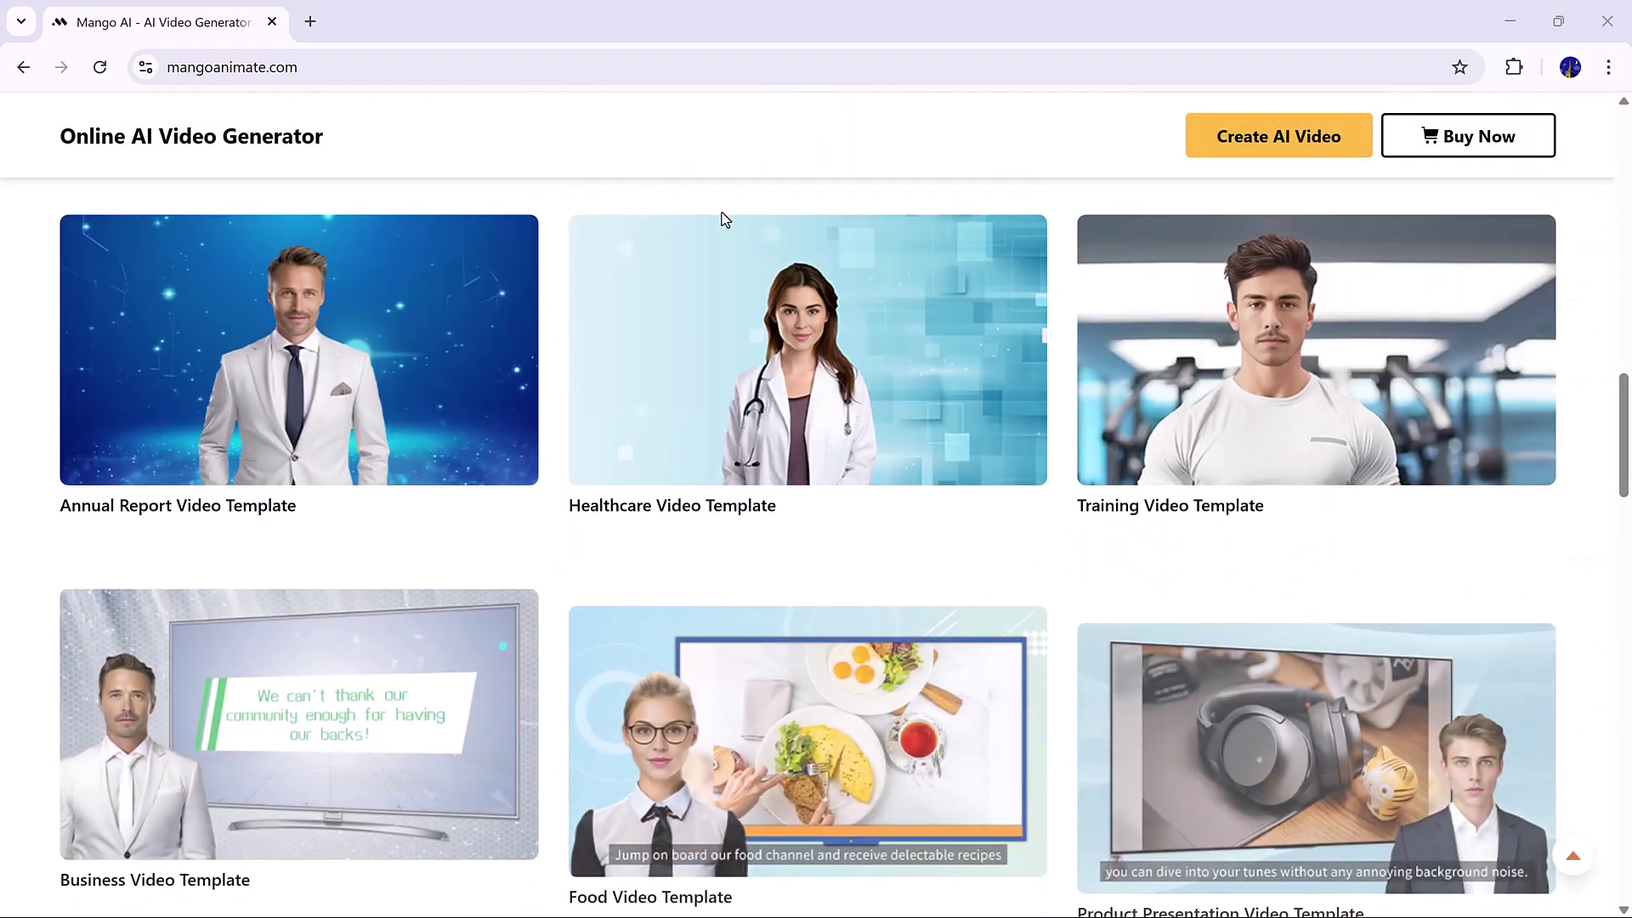
scroll(724, 219, down, 10)
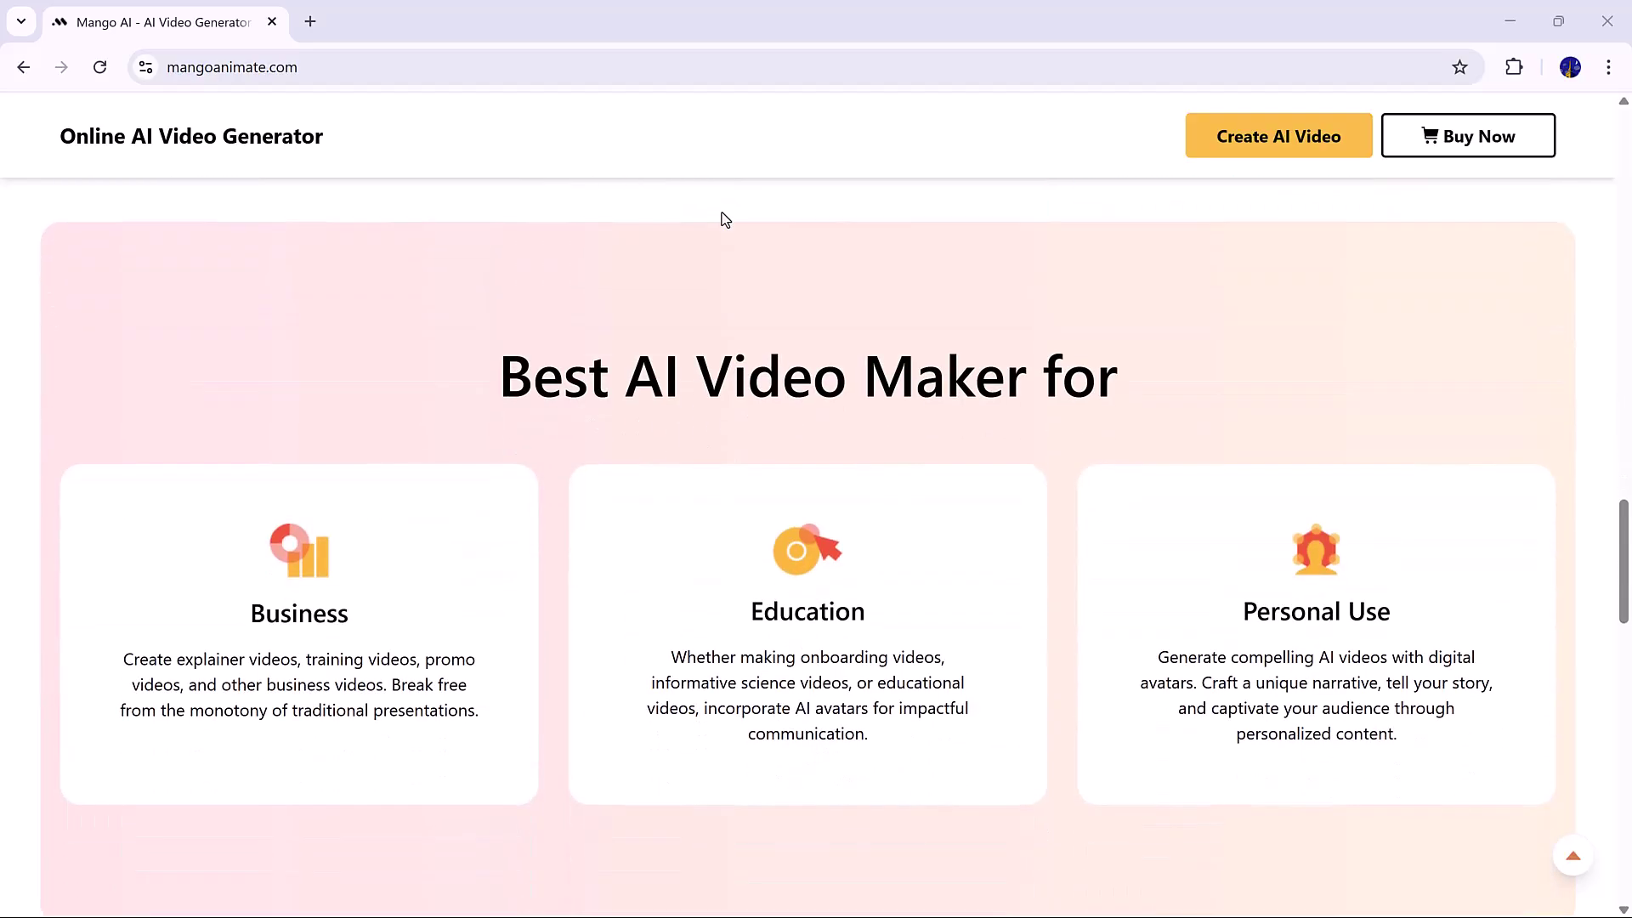
scroll(723, 219, down, 10)
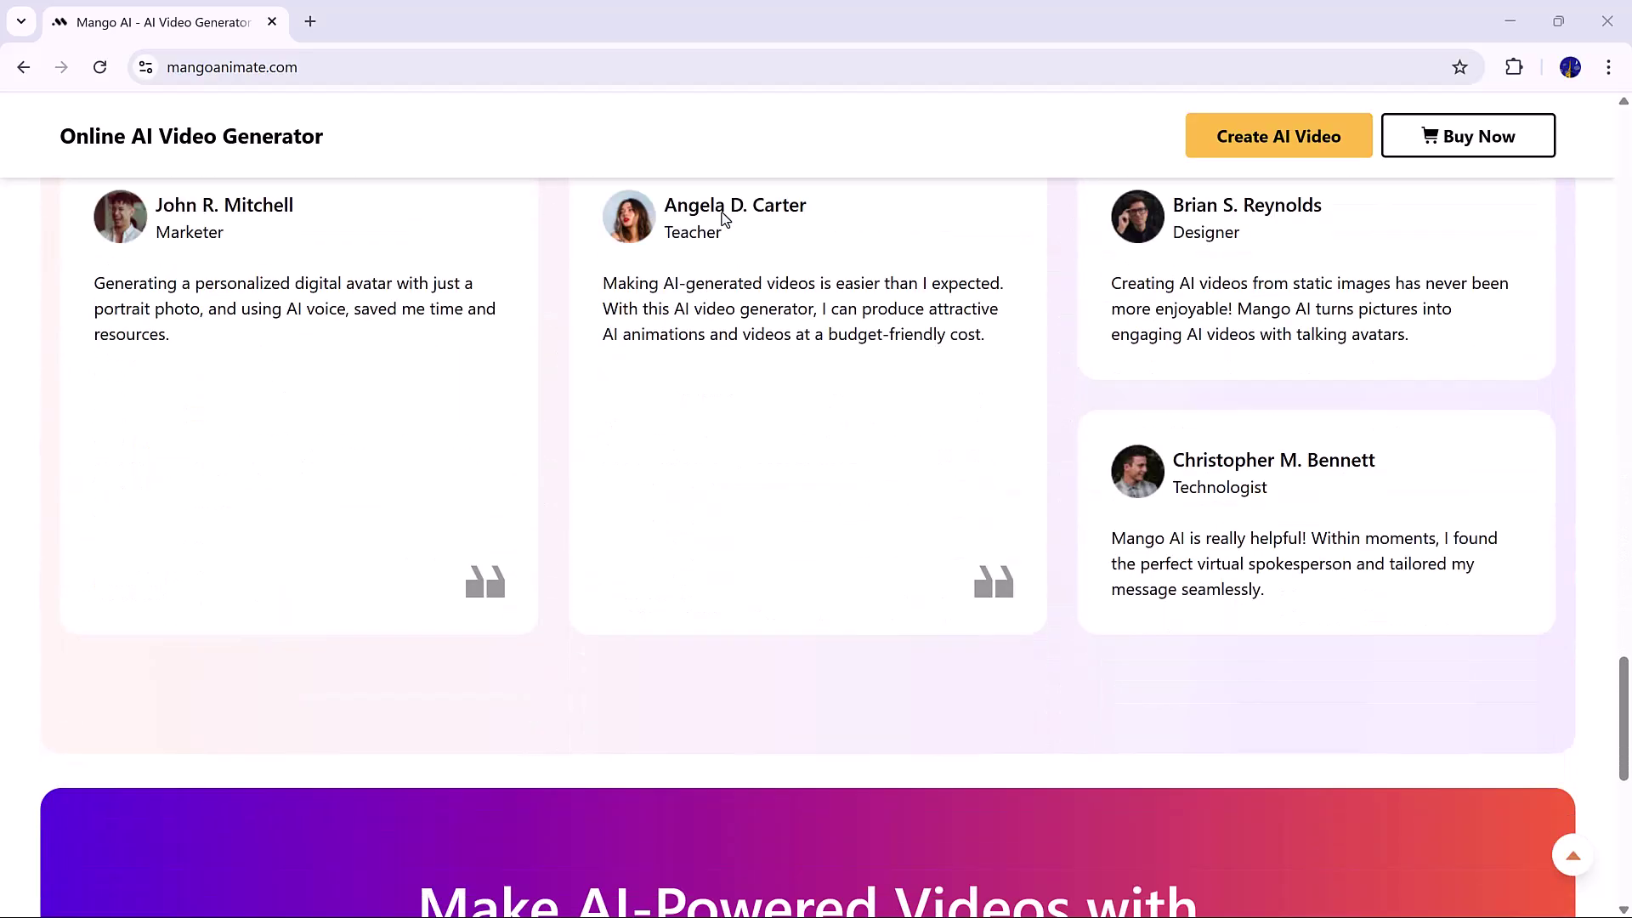